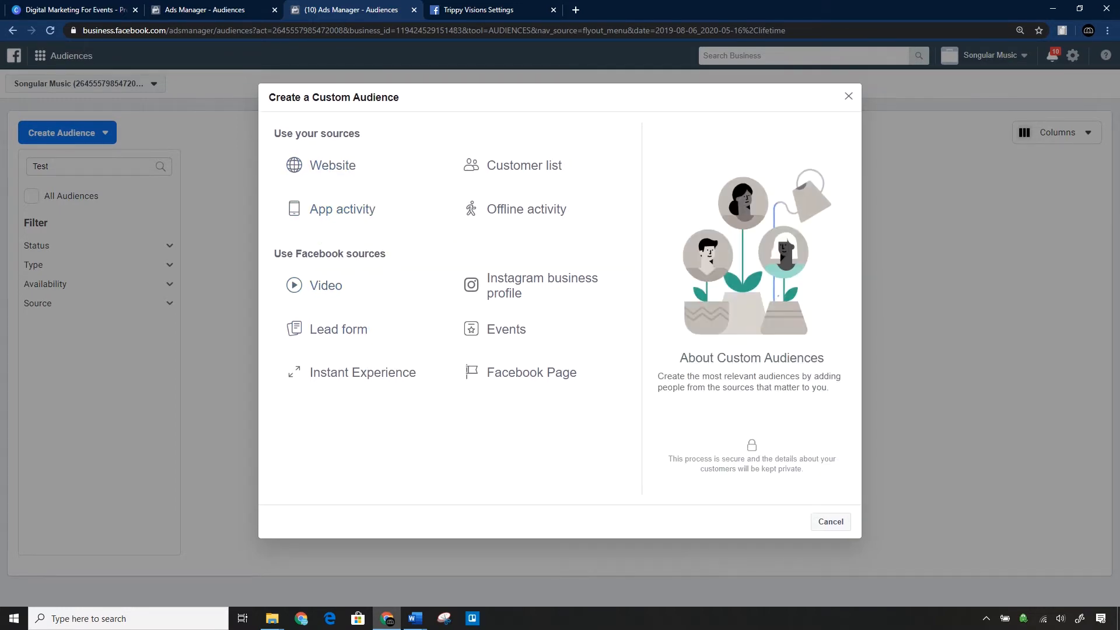
Start a custom audience from website traffic that includes all website visitors in the past 180 days.
click(385, 177)
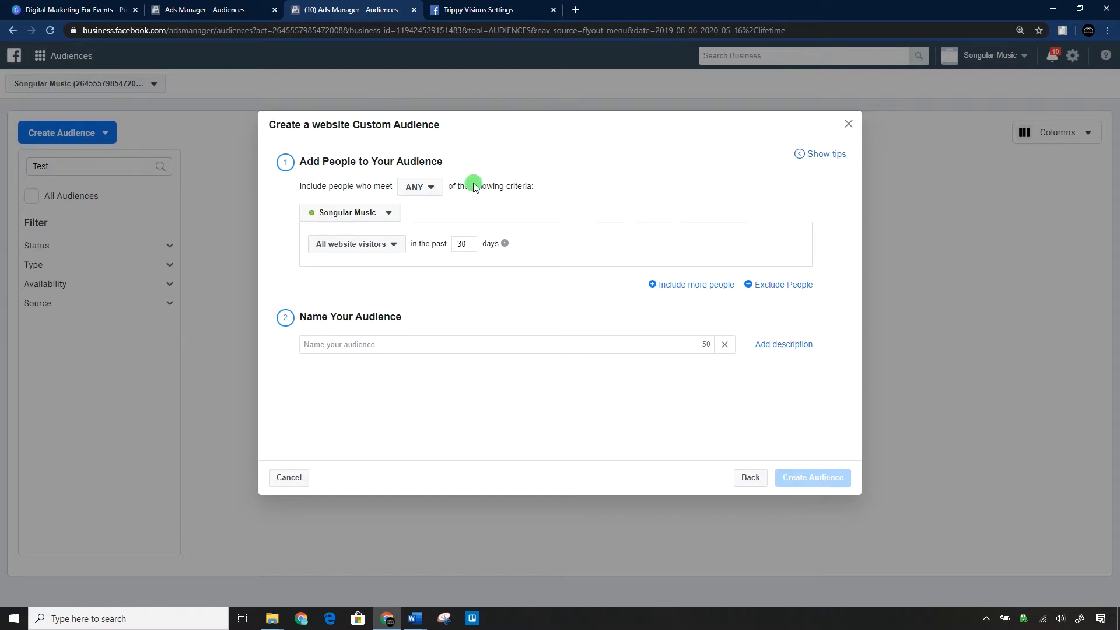
click(358, 244)
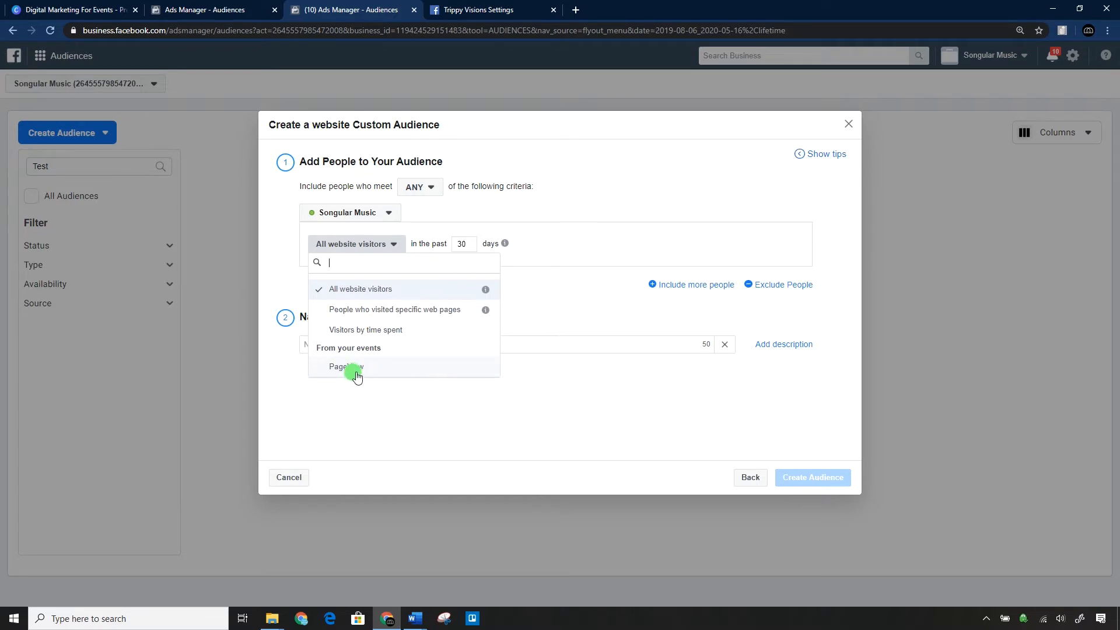
click(368, 290)
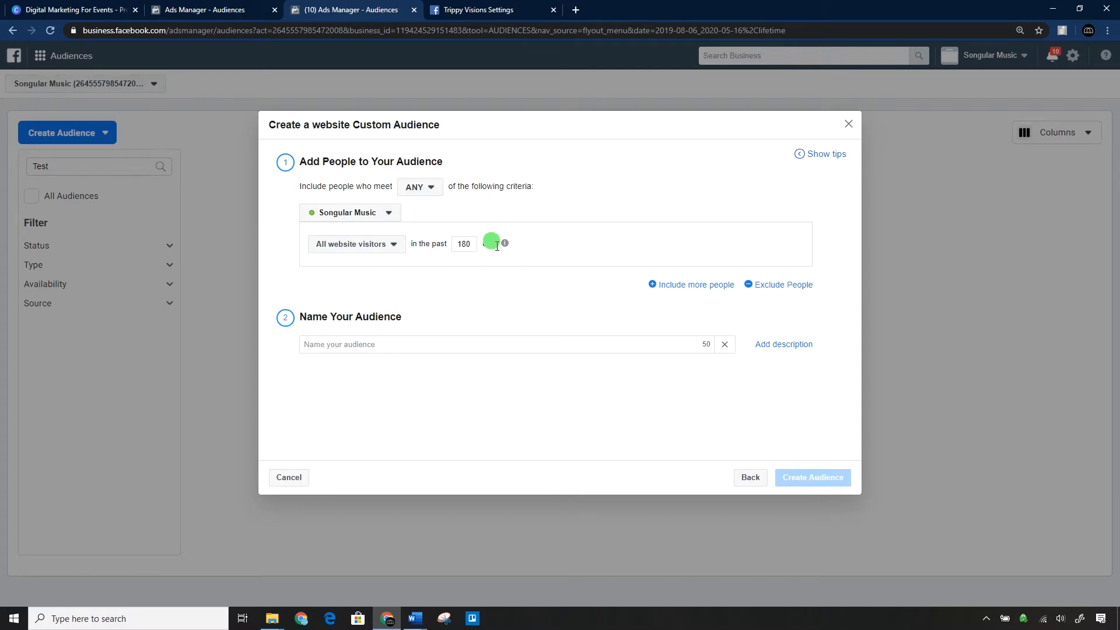
Add a second inclusion rule for website visitors and try the ALL matching option before returning to ANY.
click(420, 189)
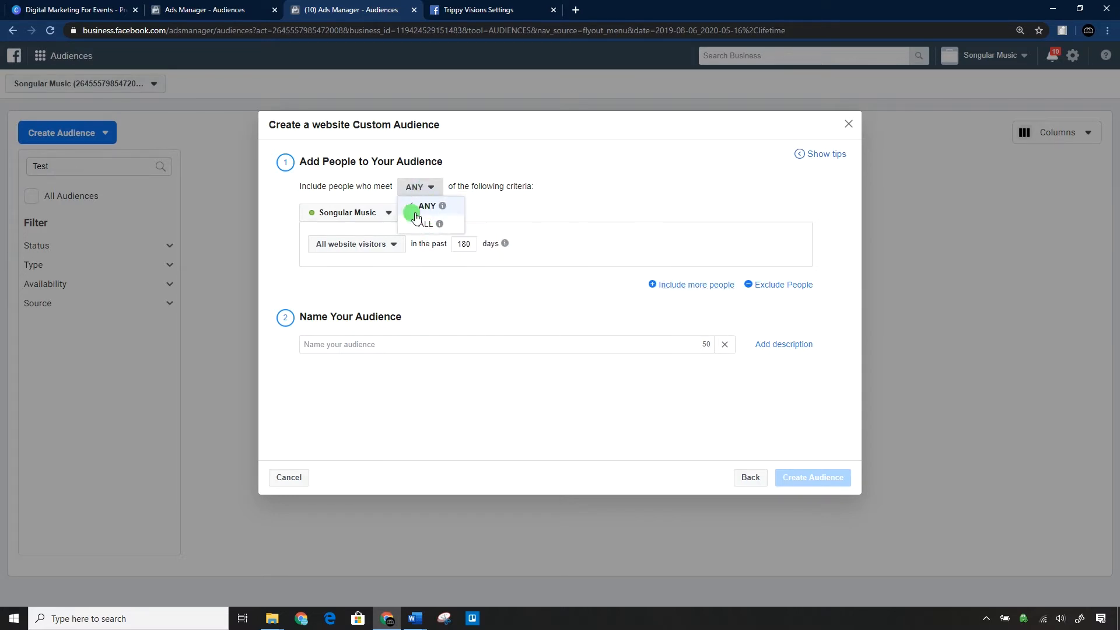
click(416, 270)
click(670, 284)
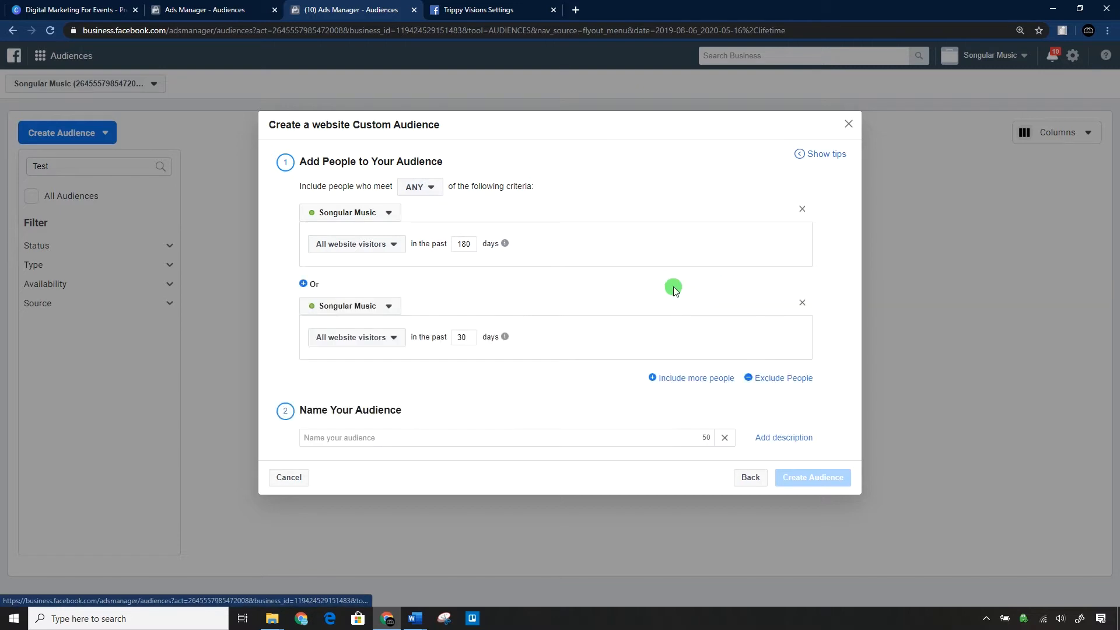
click(420, 187)
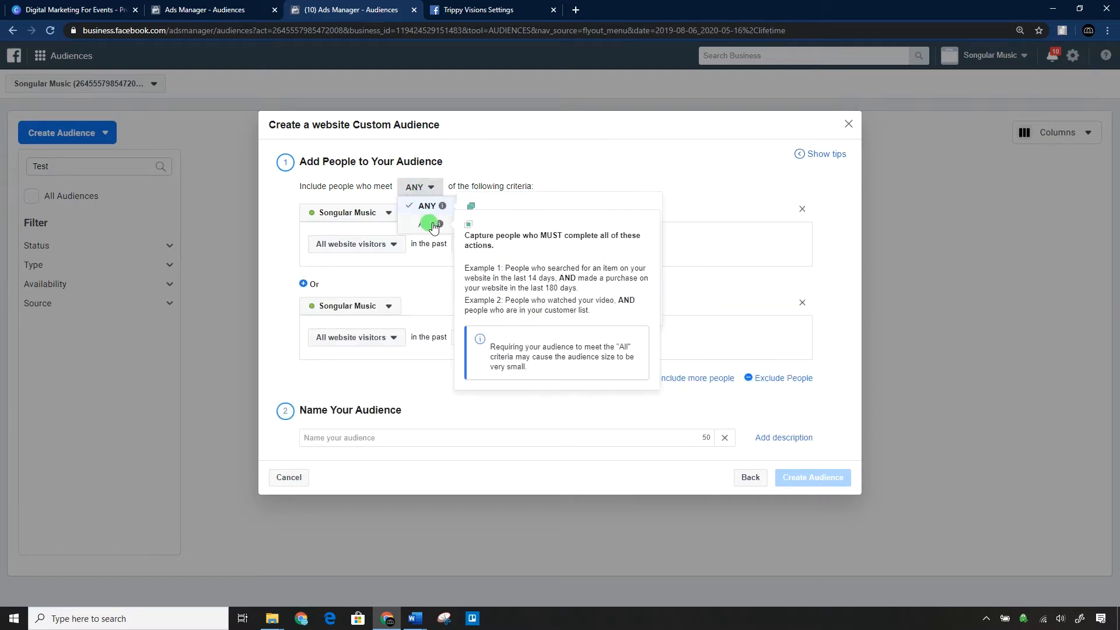
click(430, 221)
click(324, 262)
click(416, 165)
click(421, 183)
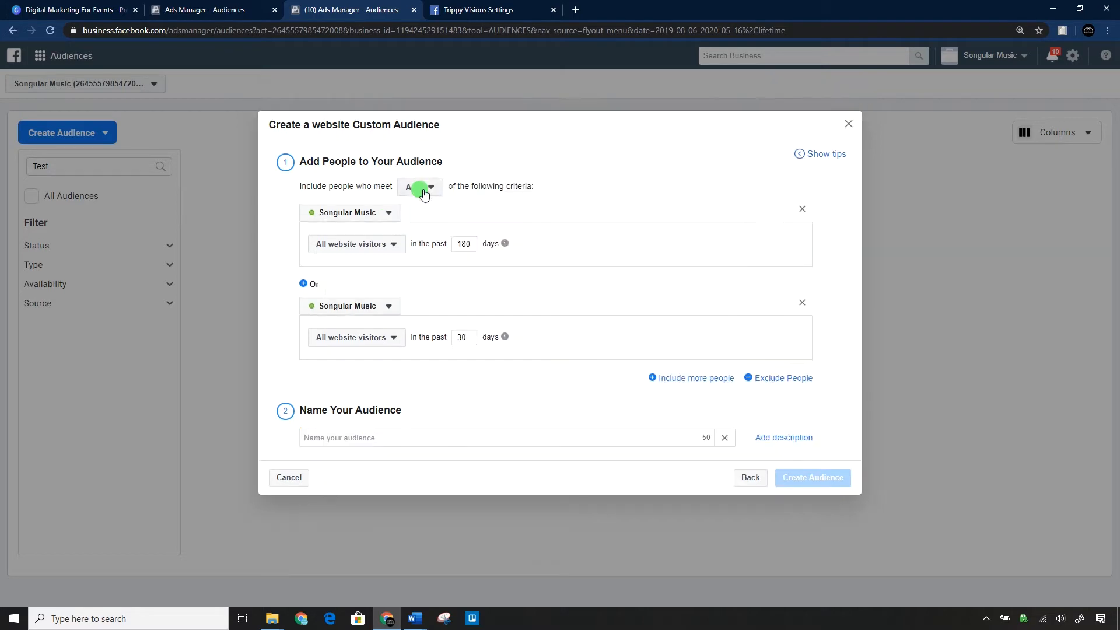
Change the first rule to people who visited specific web pages whose URL contains "about" or "checkout".
click(362, 244)
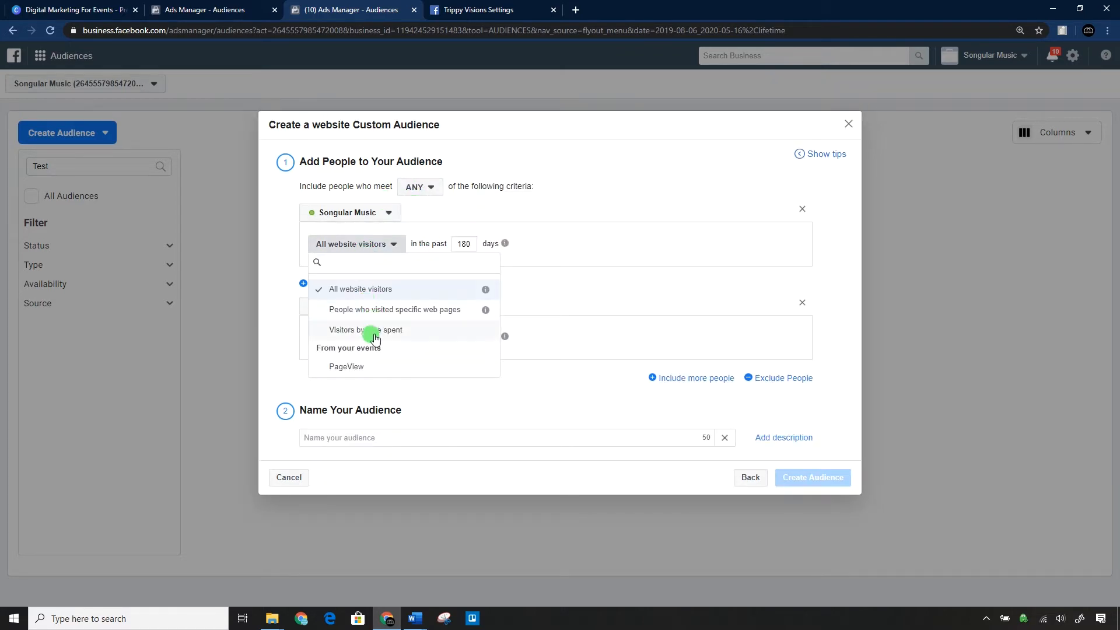
click(368, 310)
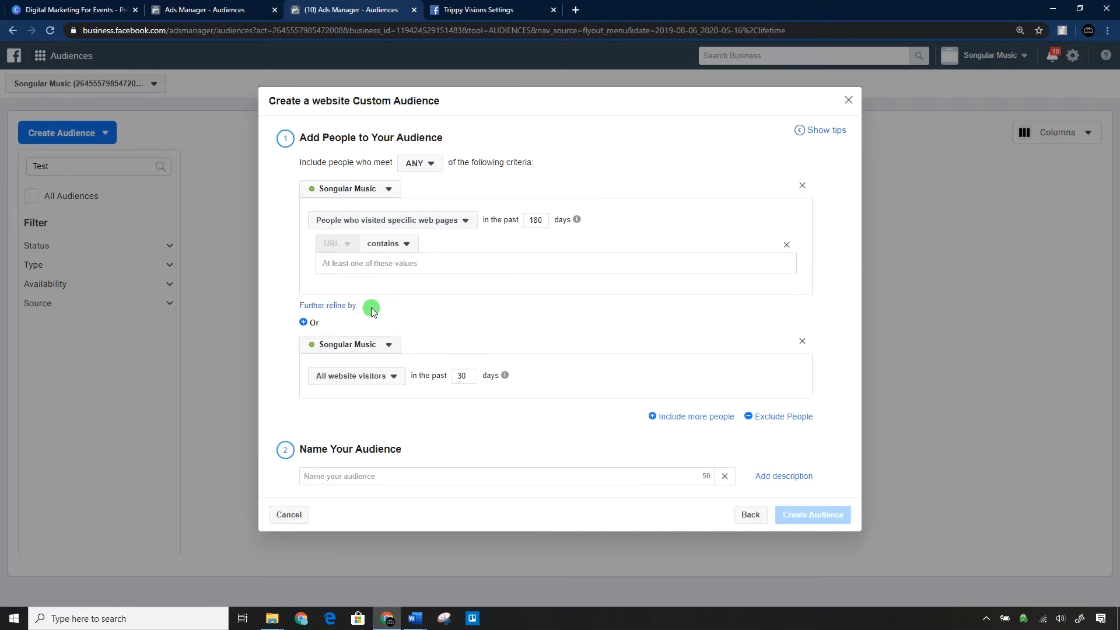
click(395, 269)
text(about)
key(Return)
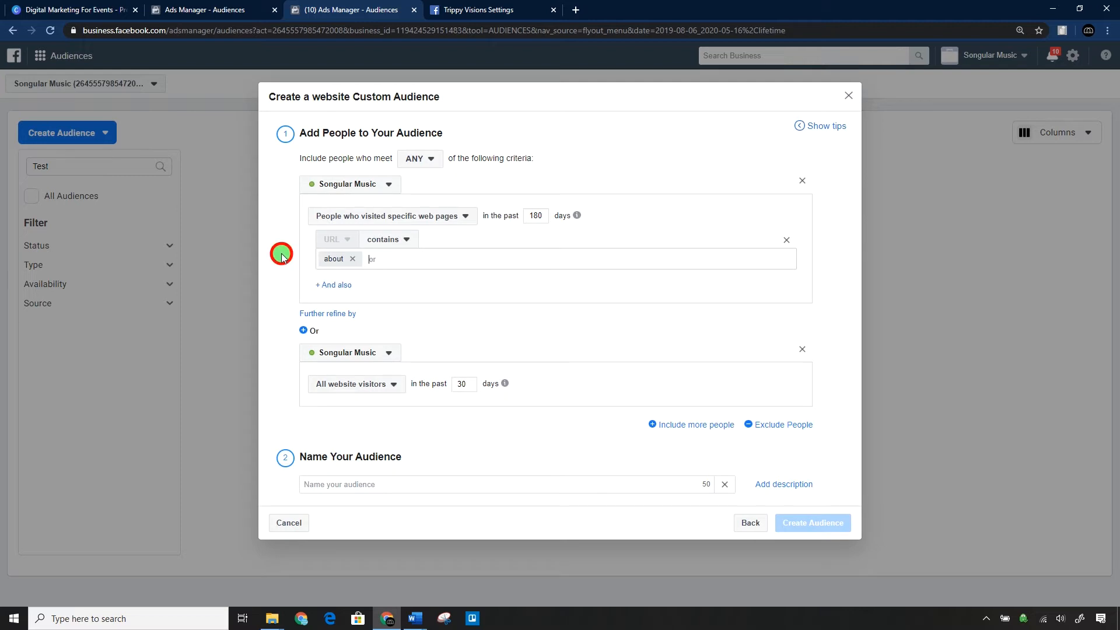
click(347, 351)
click(347, 352)
click(351, 382)
click(353, 386)
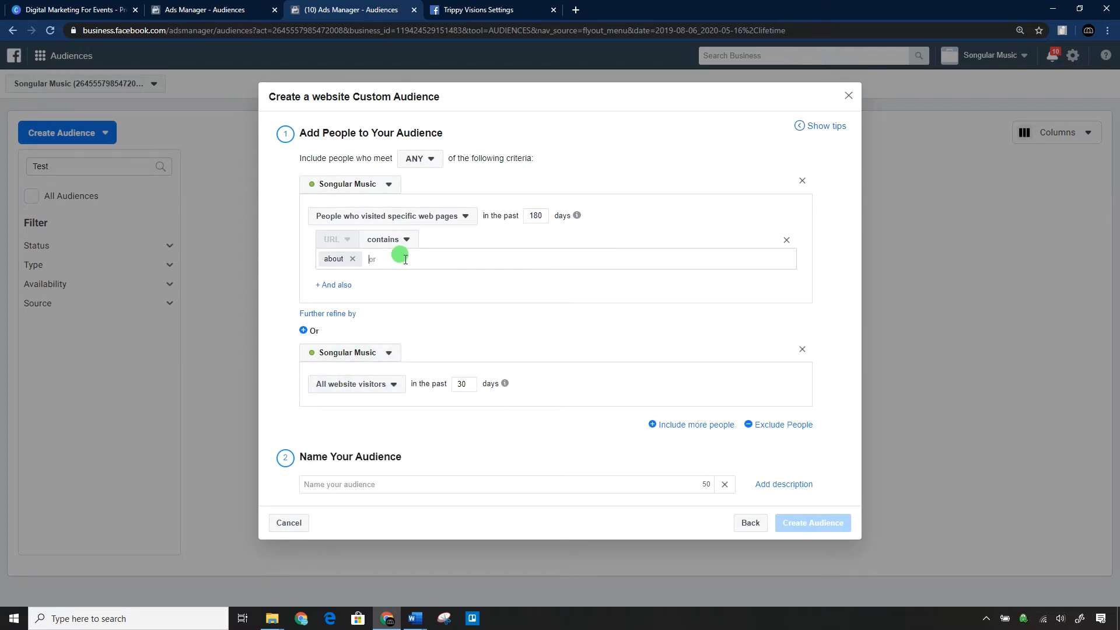
text(checkout)
key(Return)
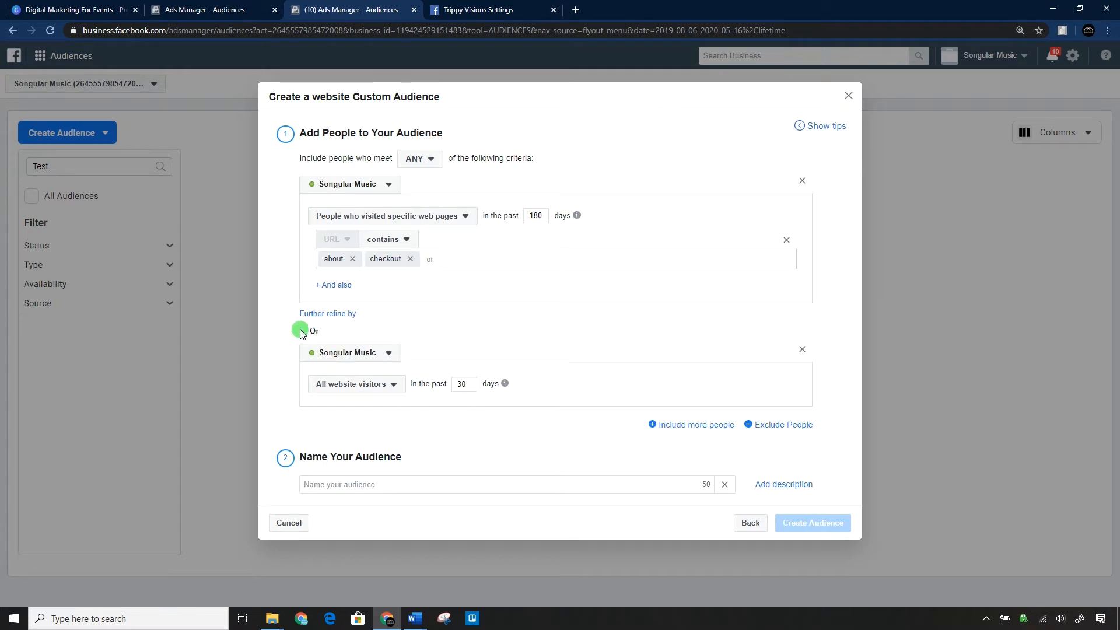
Require people to meet ALL of the inclusion criteria.
click(336, 356)
click(345, 331)
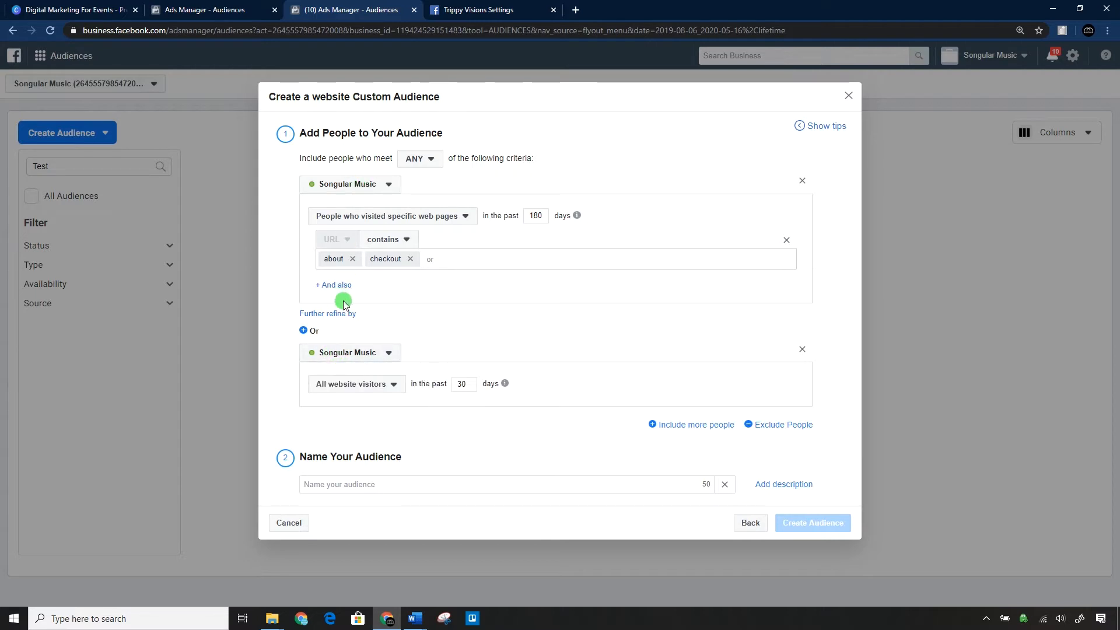
click(418, 158)
click(424, 192)
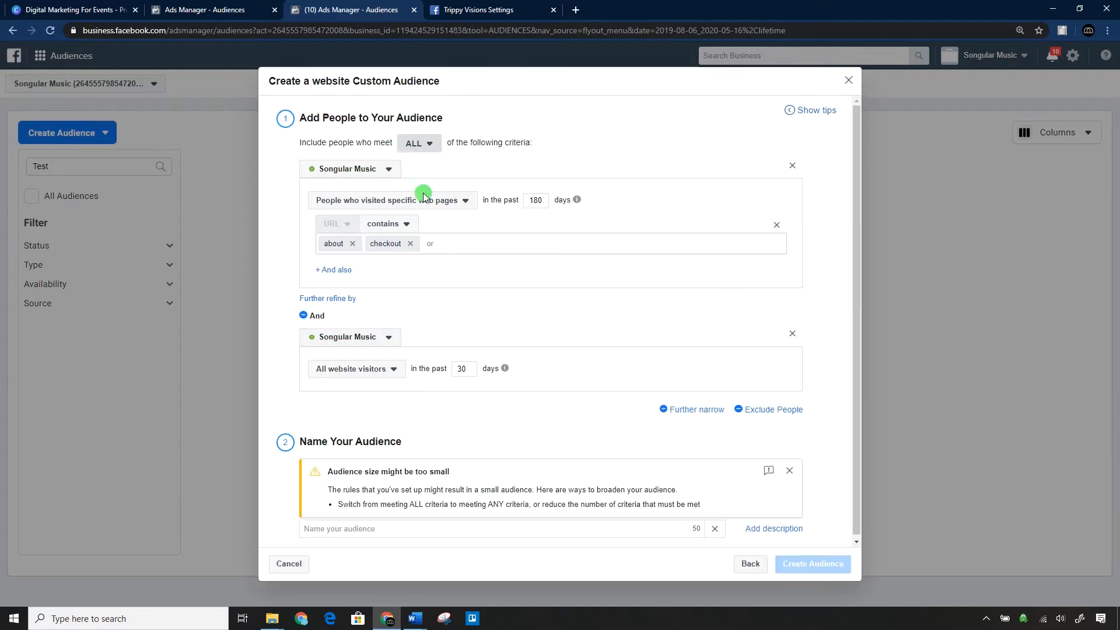
Change the second rule to visitors by time spent, using the top 25% in the past 180 days.
click(350, 373)
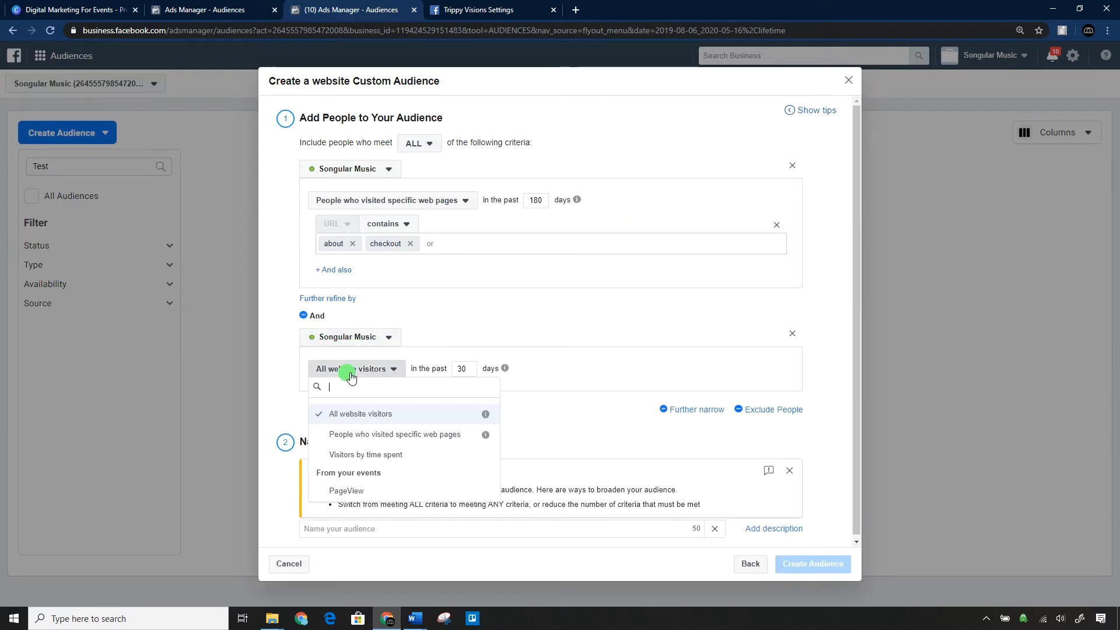
click(362, 492)
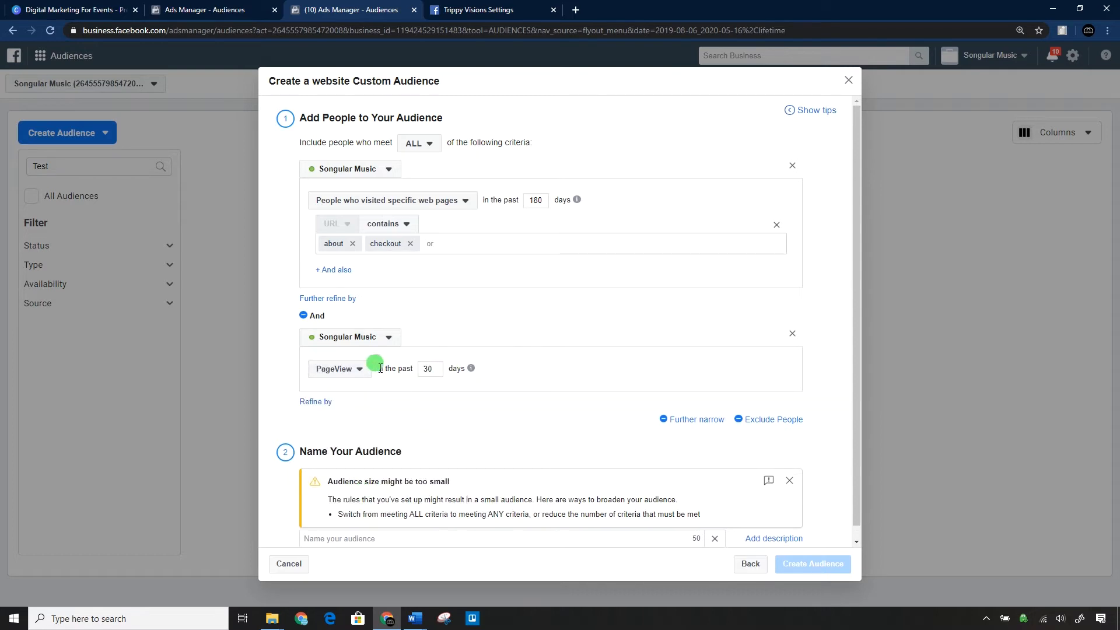
click(344, 376)
click(344, 453)
click(446, 372)
click(443, 403)
double_click(532, 370)
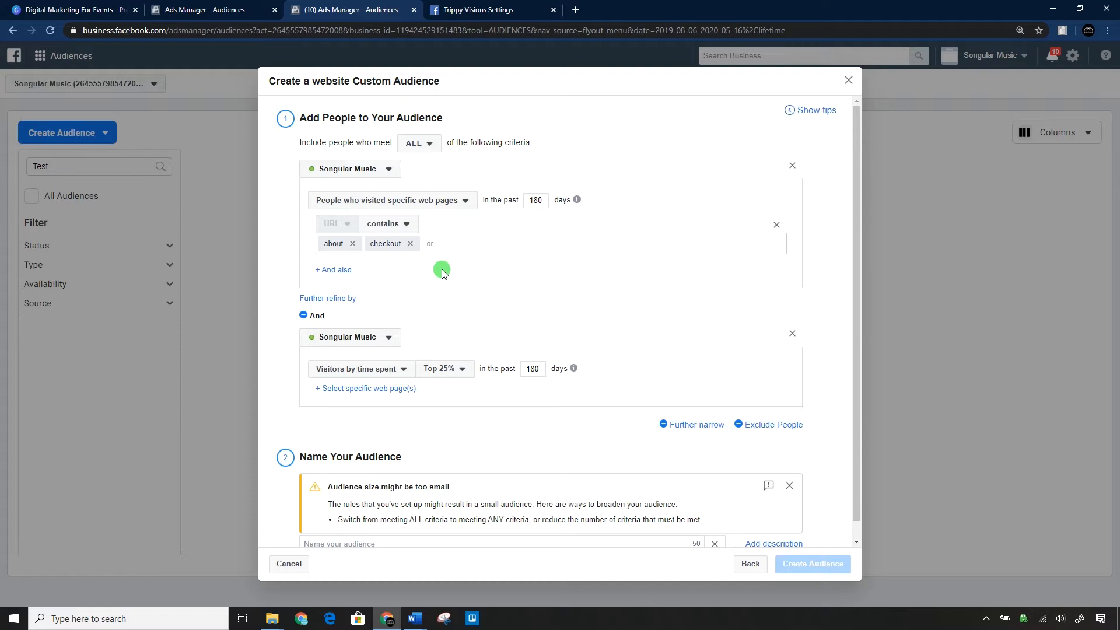
Set the inclusion matching back to ANY and view the pixel choices for the first rule.
click(420, 143)
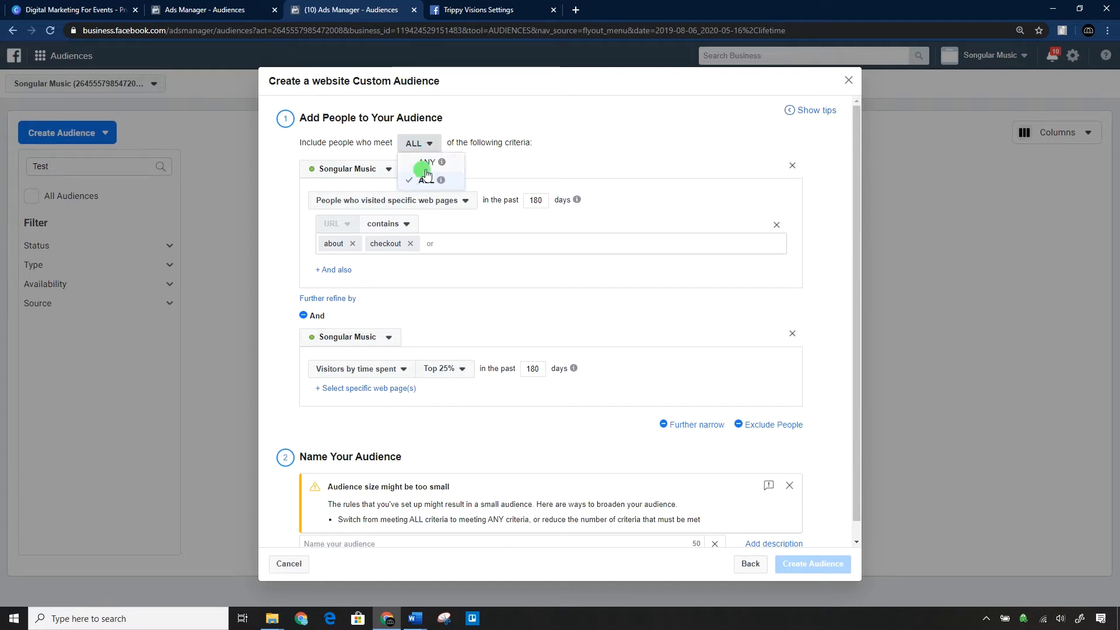
click(425, 158)
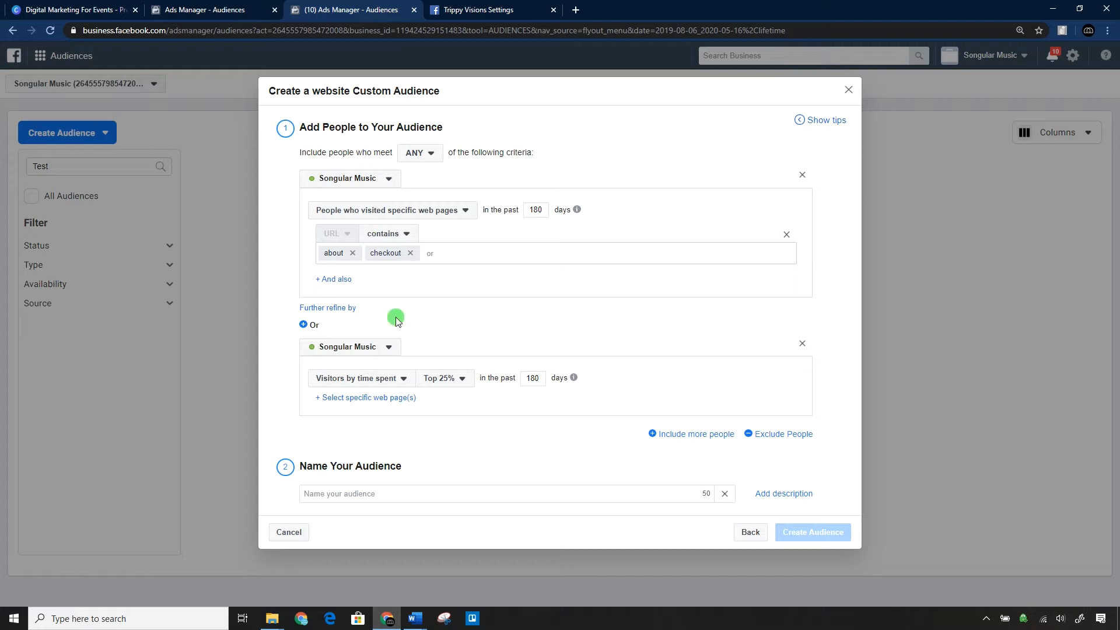
click(336, 181)
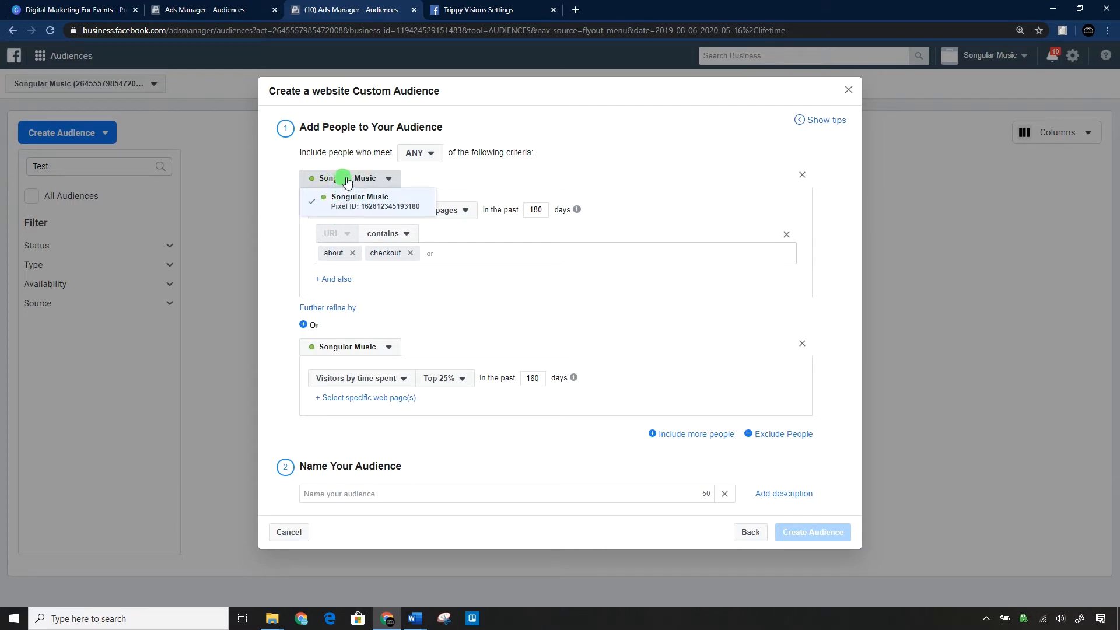
click(329, 180)
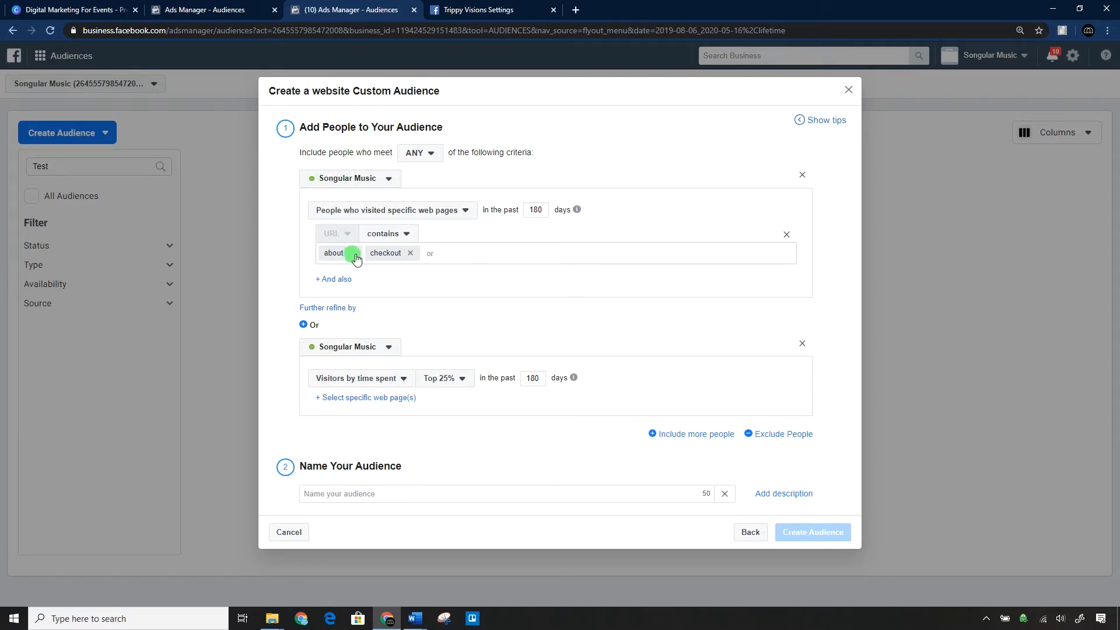
Remove the second inclusion rule and add a rule that excludes people from the audience.
click(361, 348)
click(362, 348)
click(803, 349)
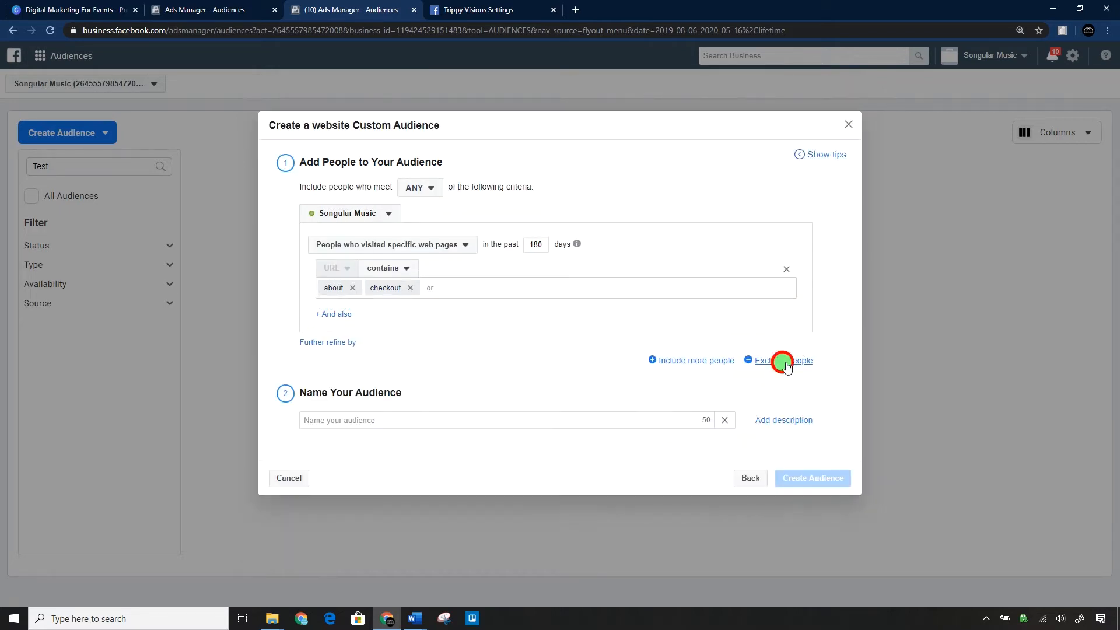
click(781, 359)
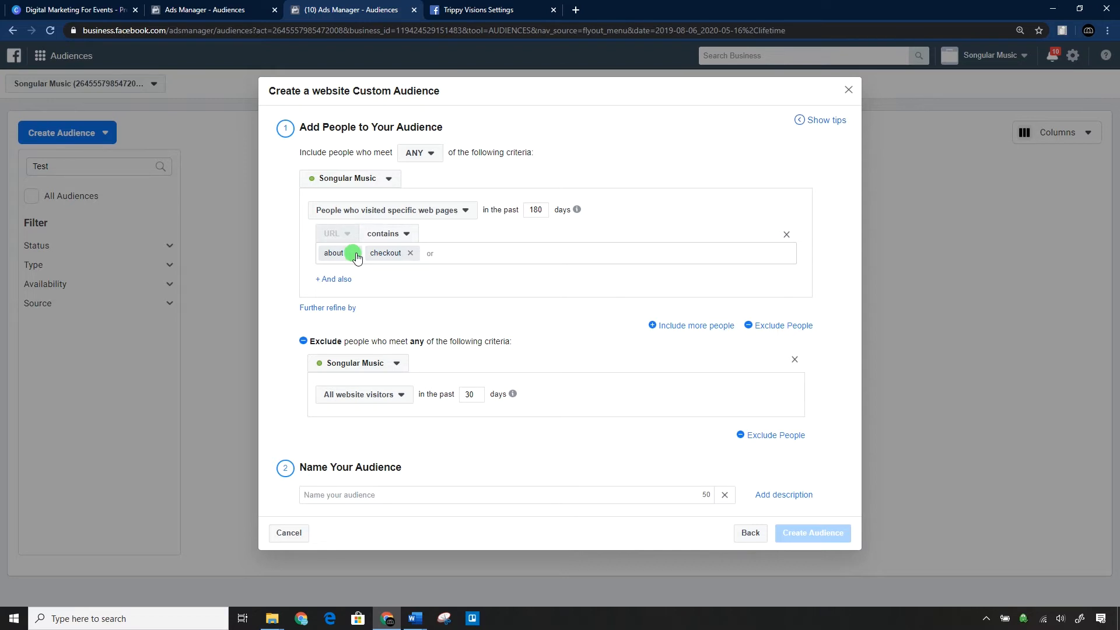
Examine the visitor conditions and pixel events available for the first inclusion rule.
click(362, 216)
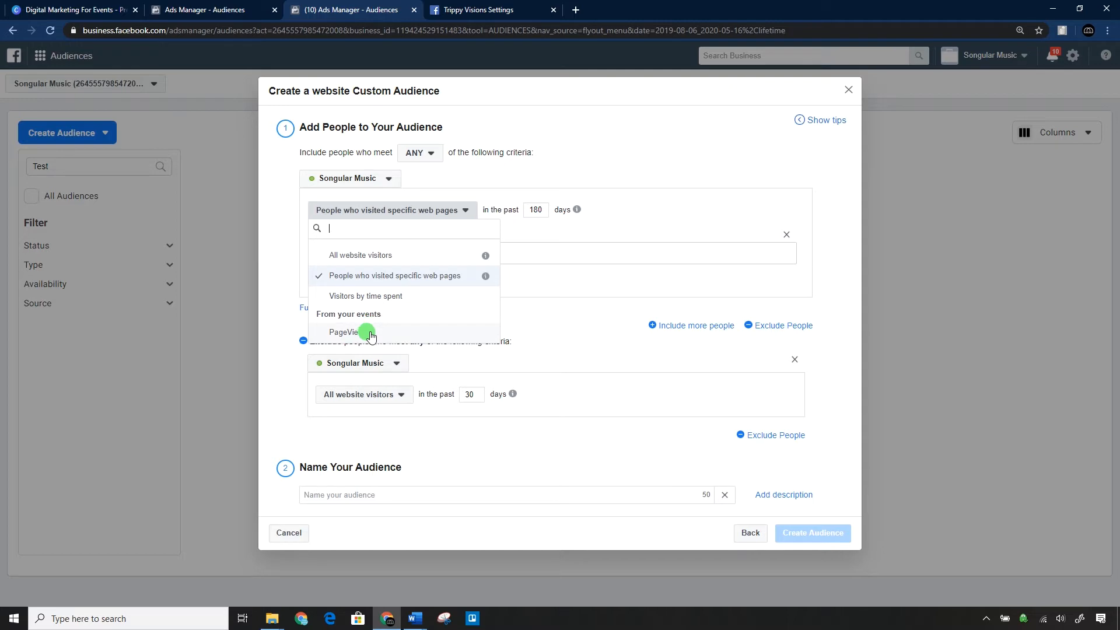
click(348, 310)
click(277, 306)
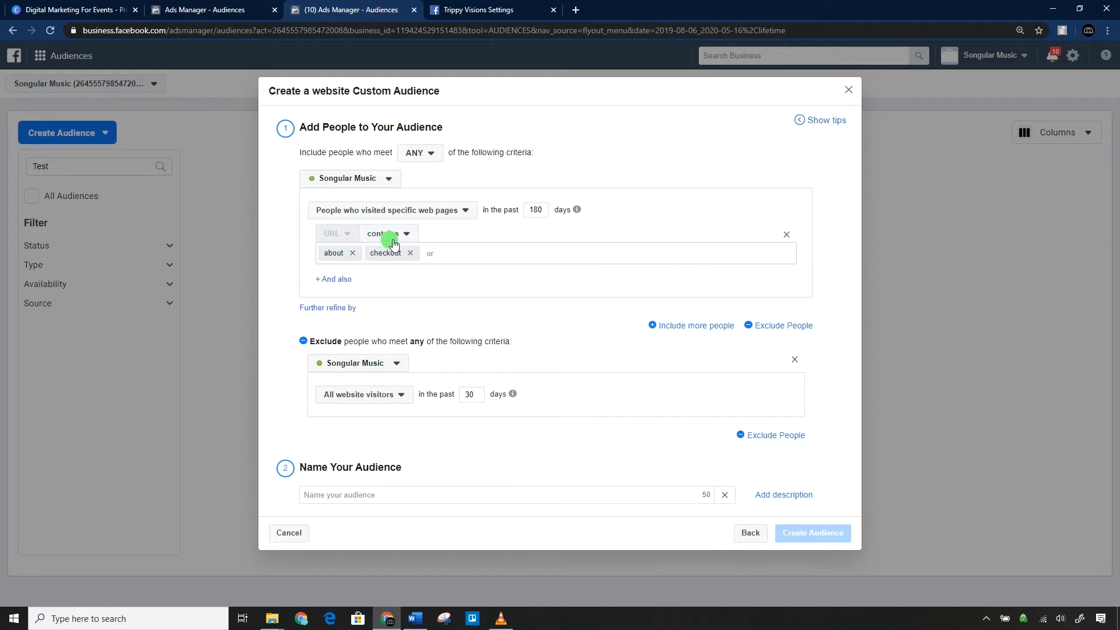
click(375, 210)
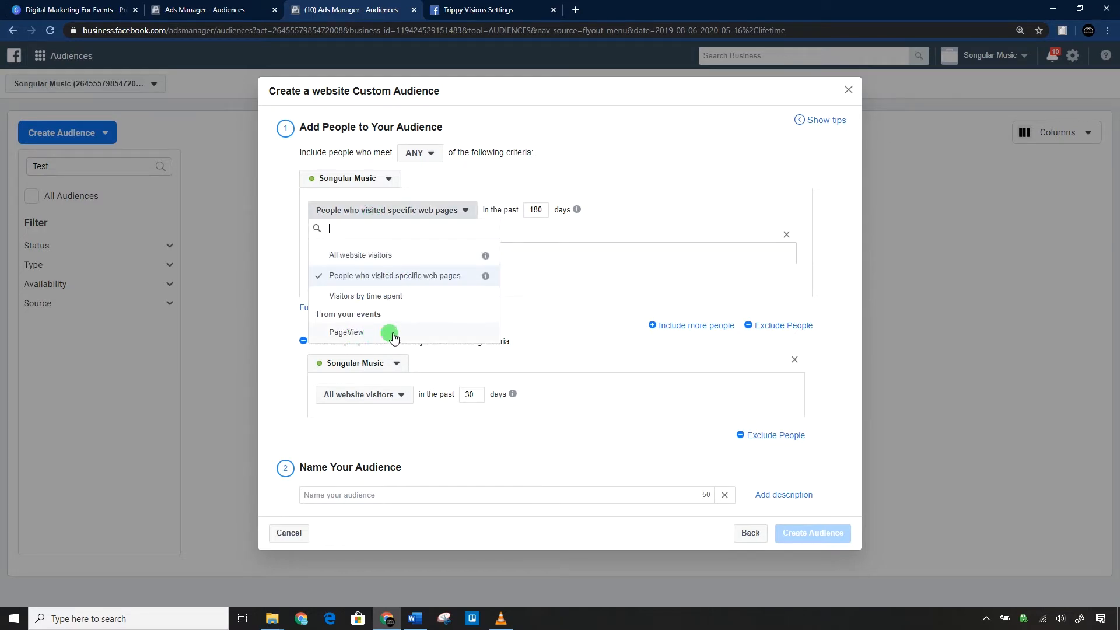
click(544, 316)
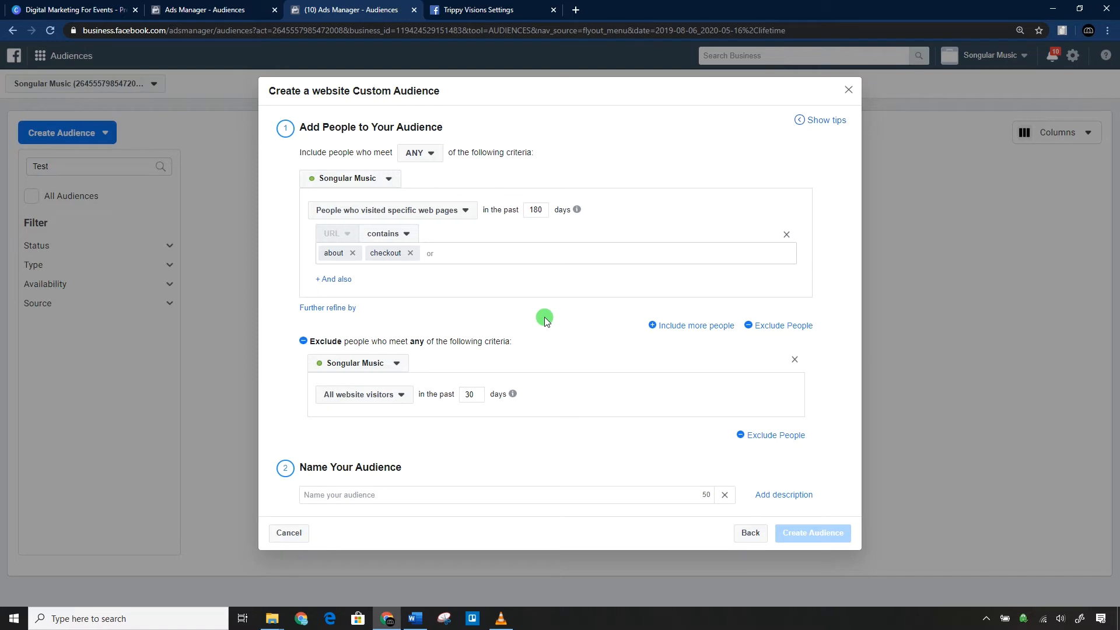
click(362, 211)
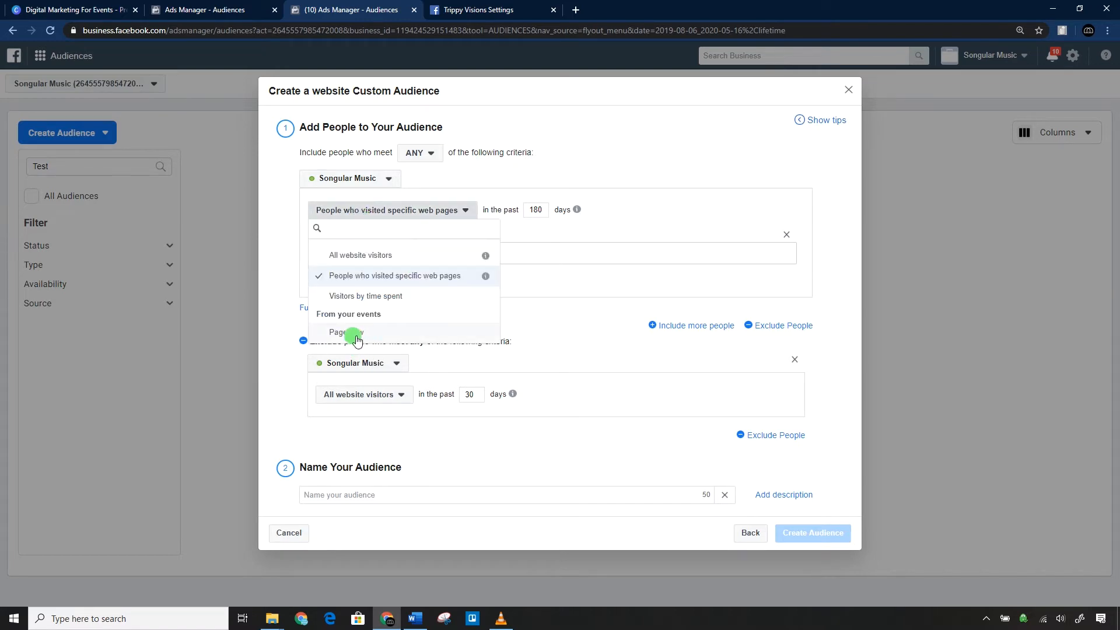
click(280, 309)
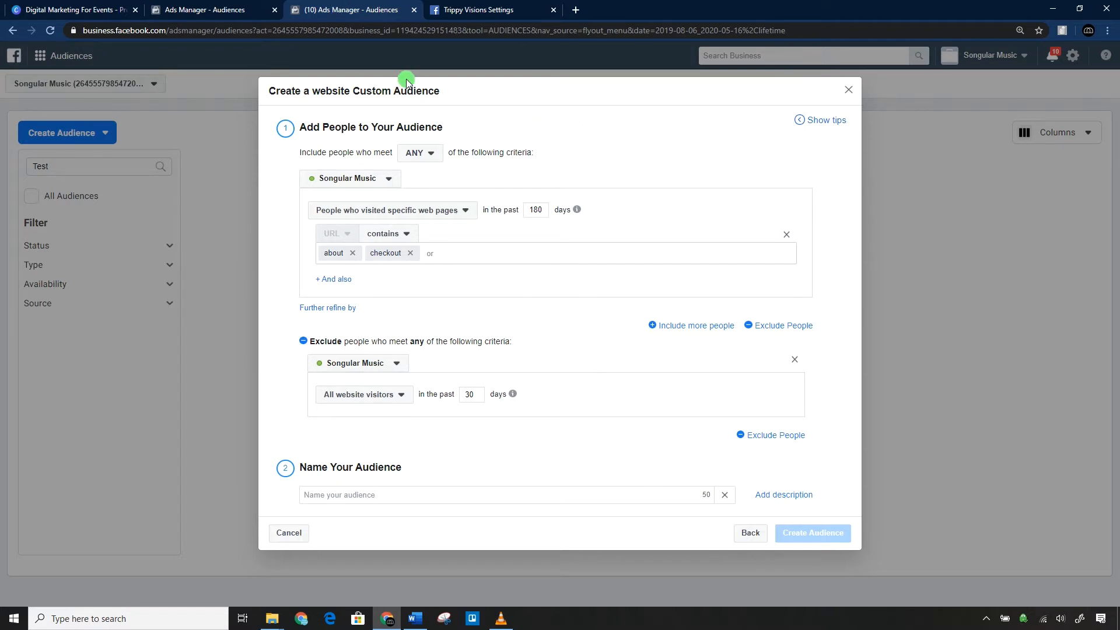
click(415, 210)
click(453, 210)
Replace the "about" and "checkout" URL values of the inclusion rule with "event".
click(352, 253)
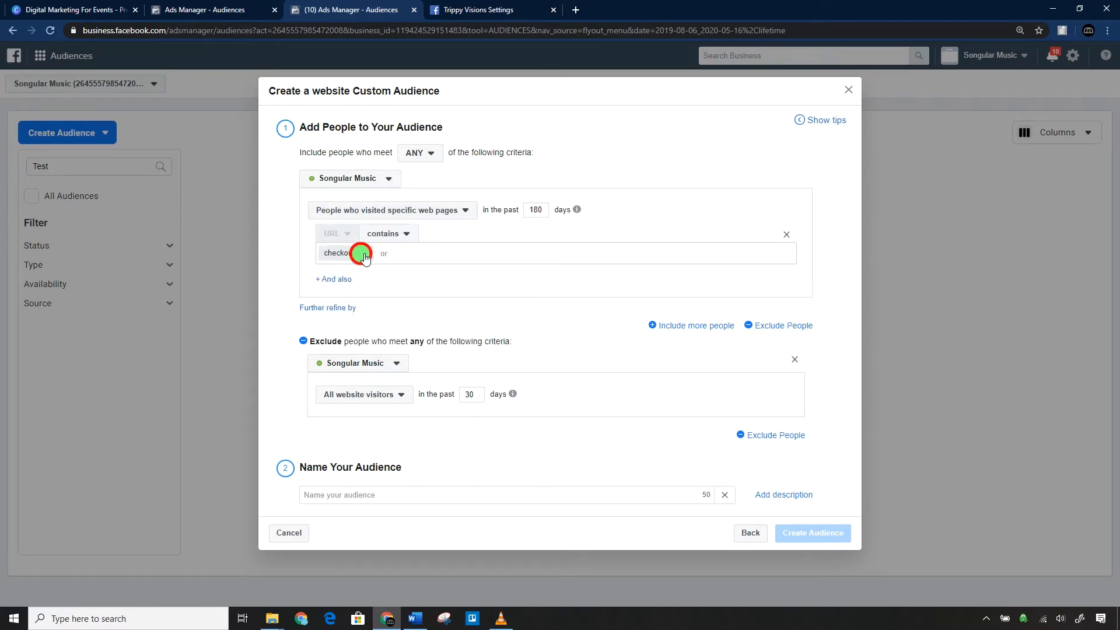
click(365, 253)
text(event)
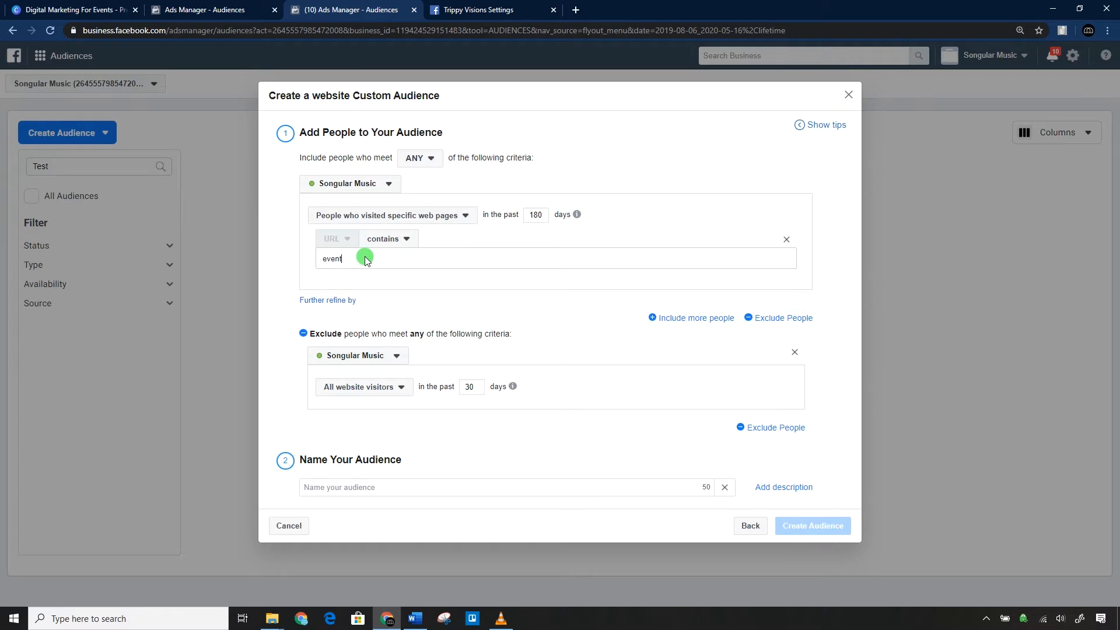
key(Return)
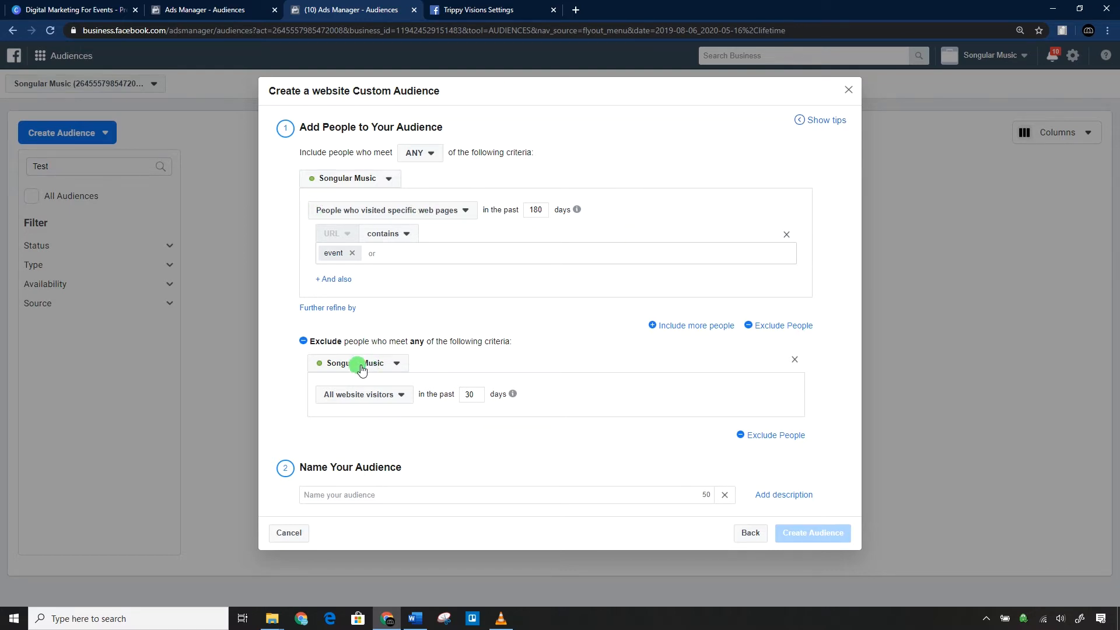
Set the exclusion rule to the PageView event and name the audience "Visitors but not purchased -".
click(368, 398)
click(370, 516)
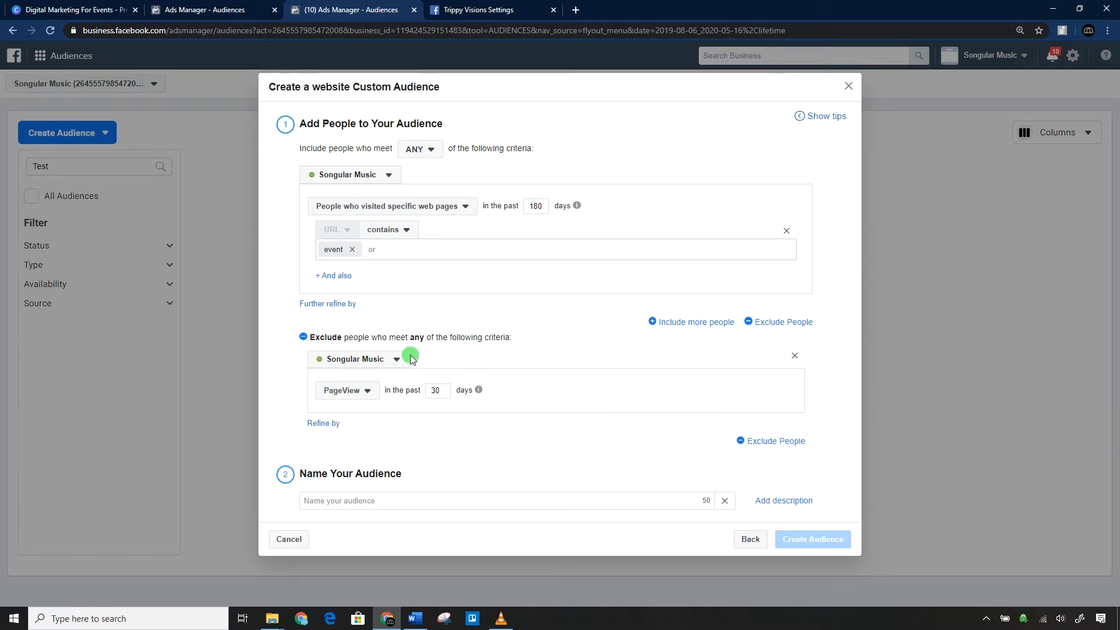
click(441, 497)
text(Visitors but not purchased -)
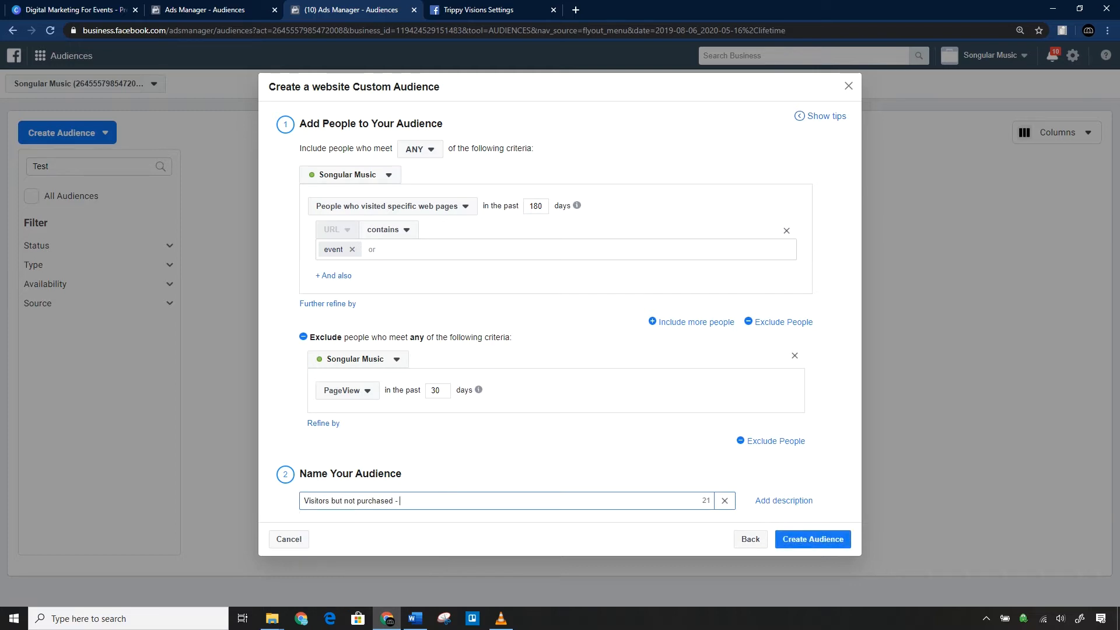
key(alt+Tab)
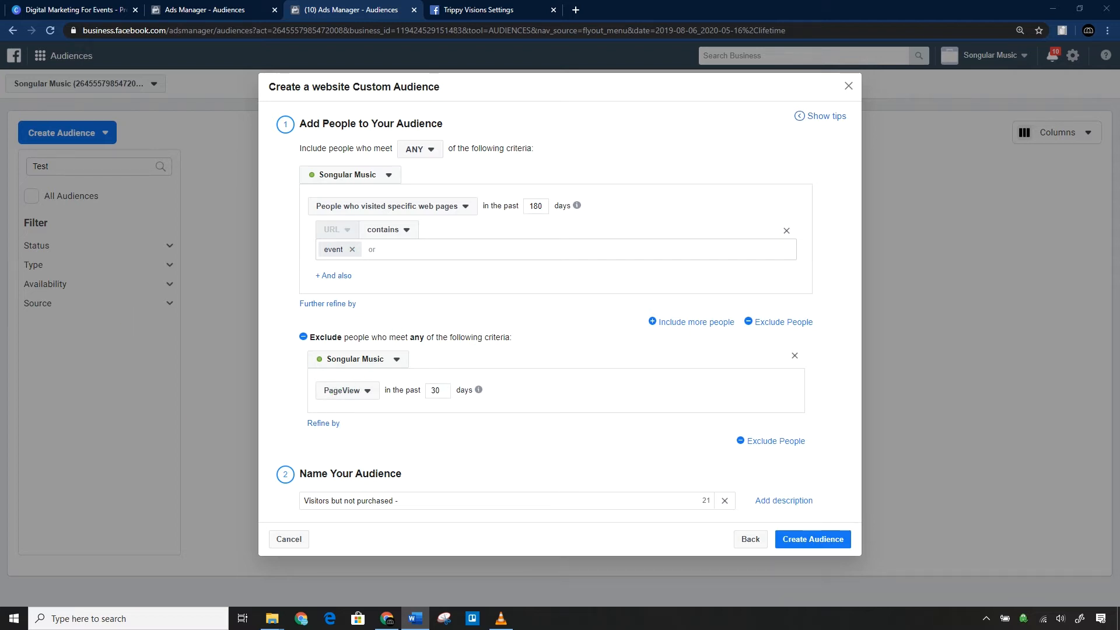
Switch to Word and examine the retargeting campaign results, including amount spent, purchases and ROAS.
click(293, 303)
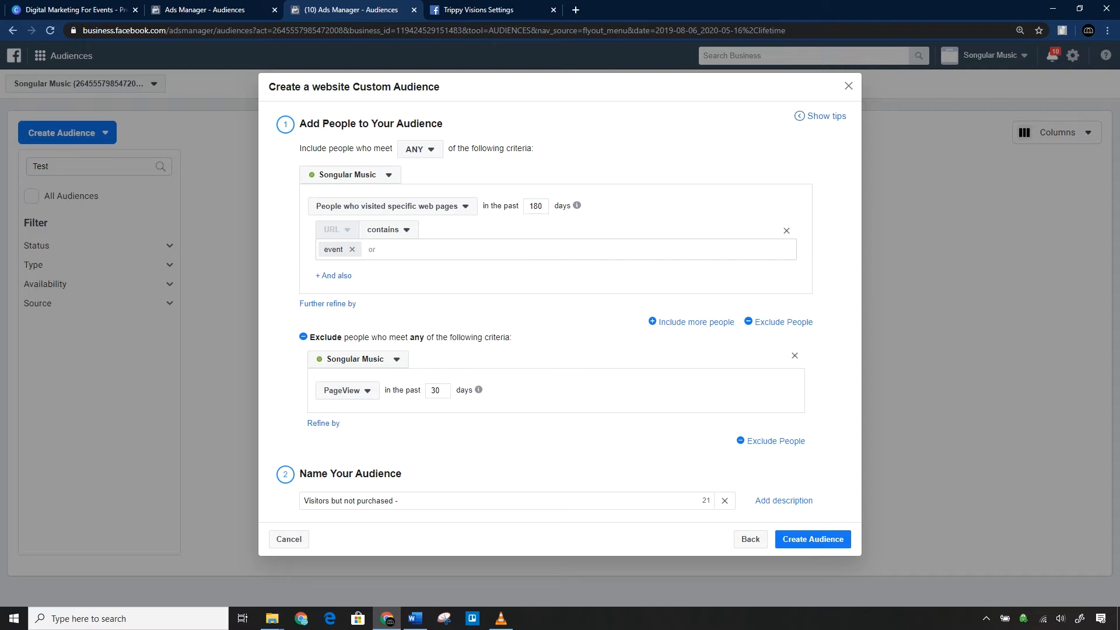
click(415, 618)
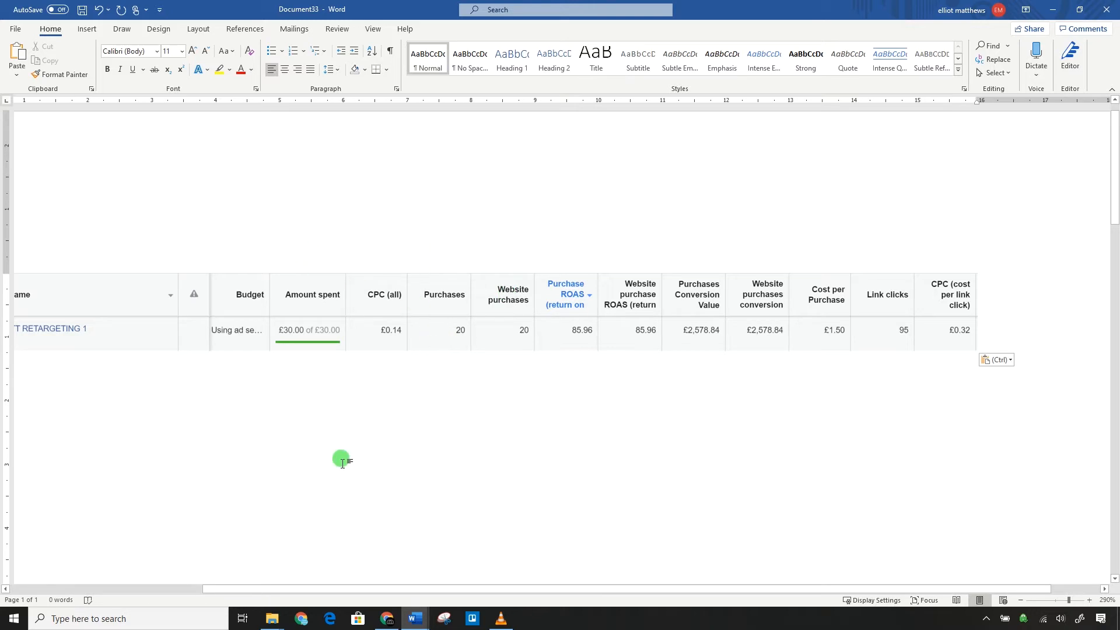
click(76, 330)
key(ctrl+a)
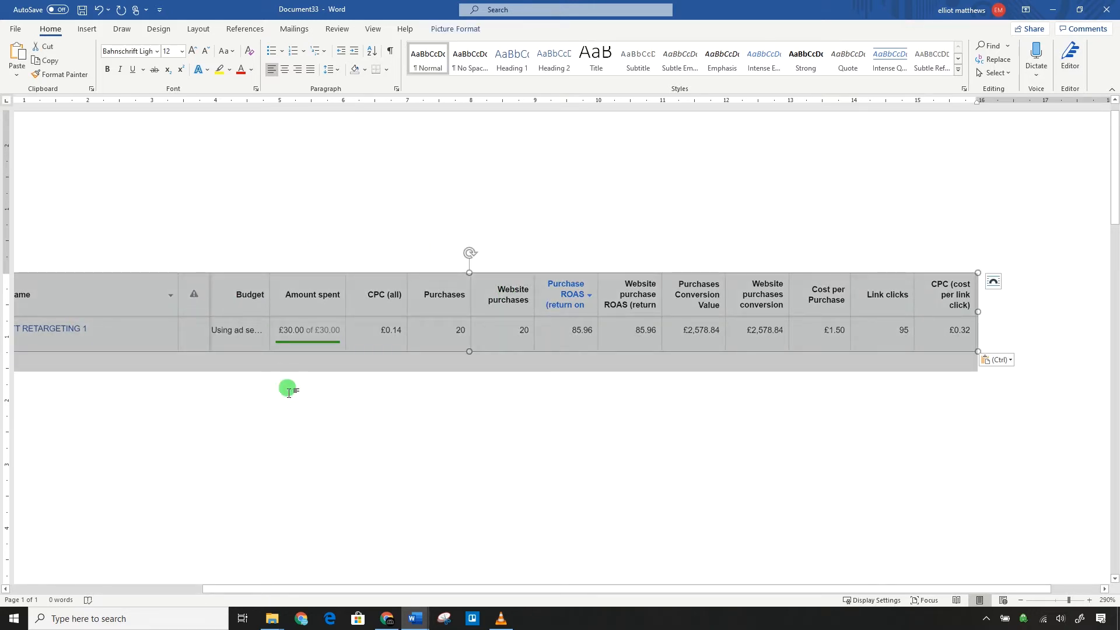
click(1048, 332)
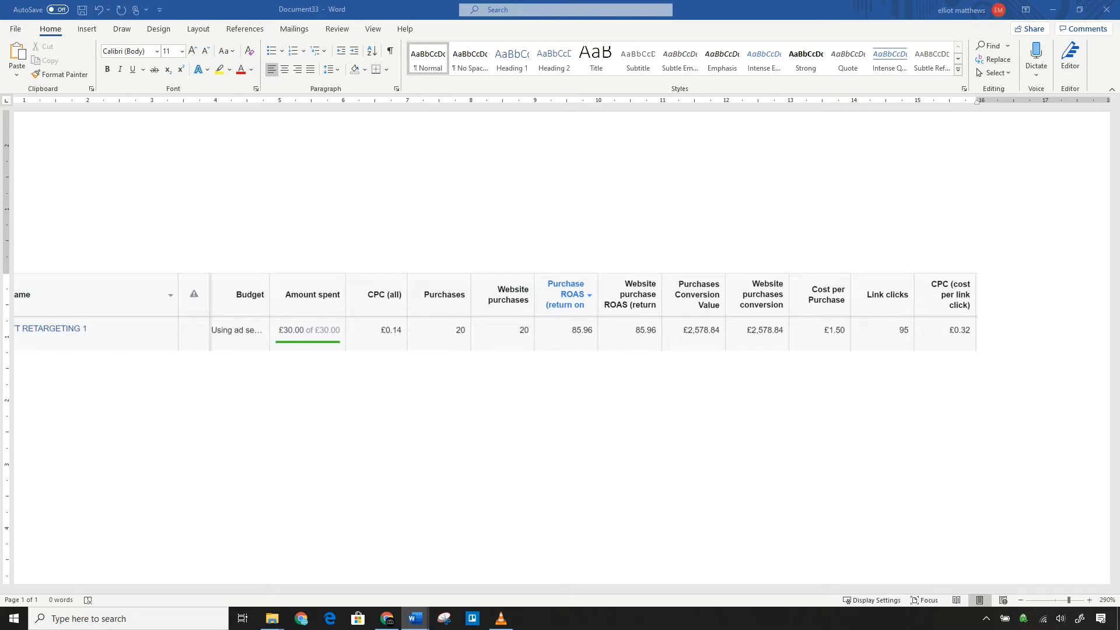
Return to Ads Manager in Chrome and discard the unfinished website custom audience.
click(386, 617)
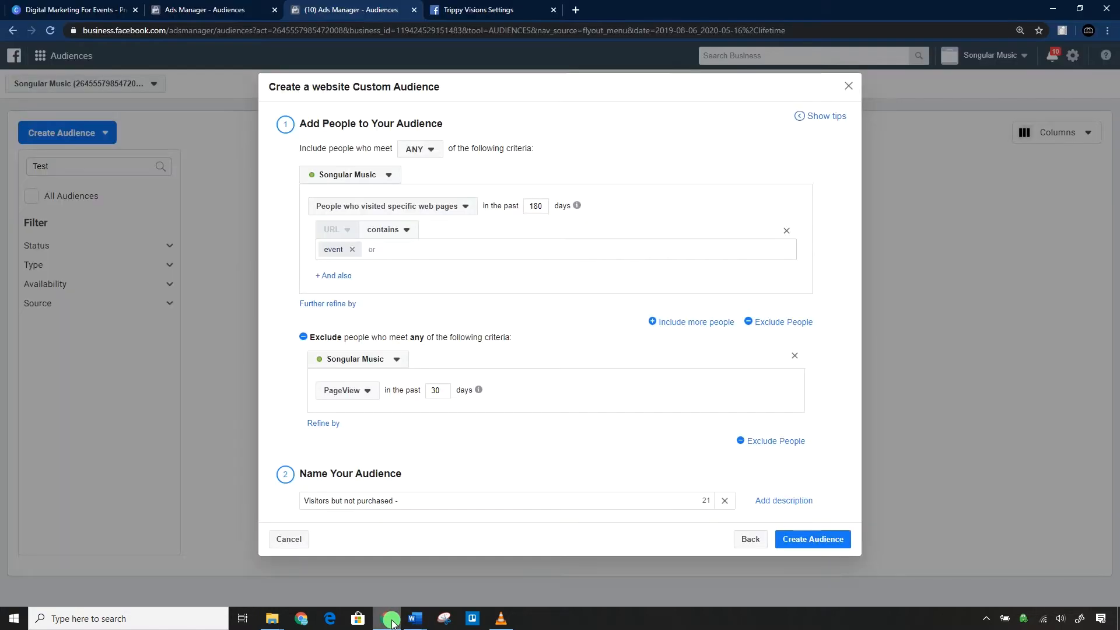
click(849, 86)
click(96, 133)
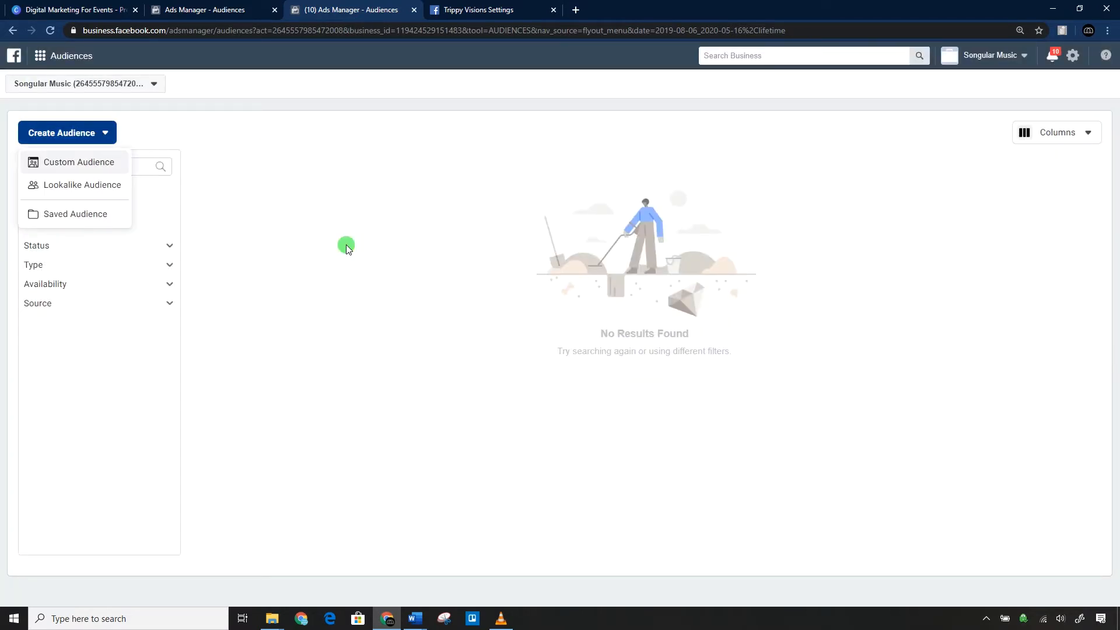
In the Trippy Visions ad account, start a customer list custom audience that doesn't include a customer value column.
click(252, 7)
click(104, 132)
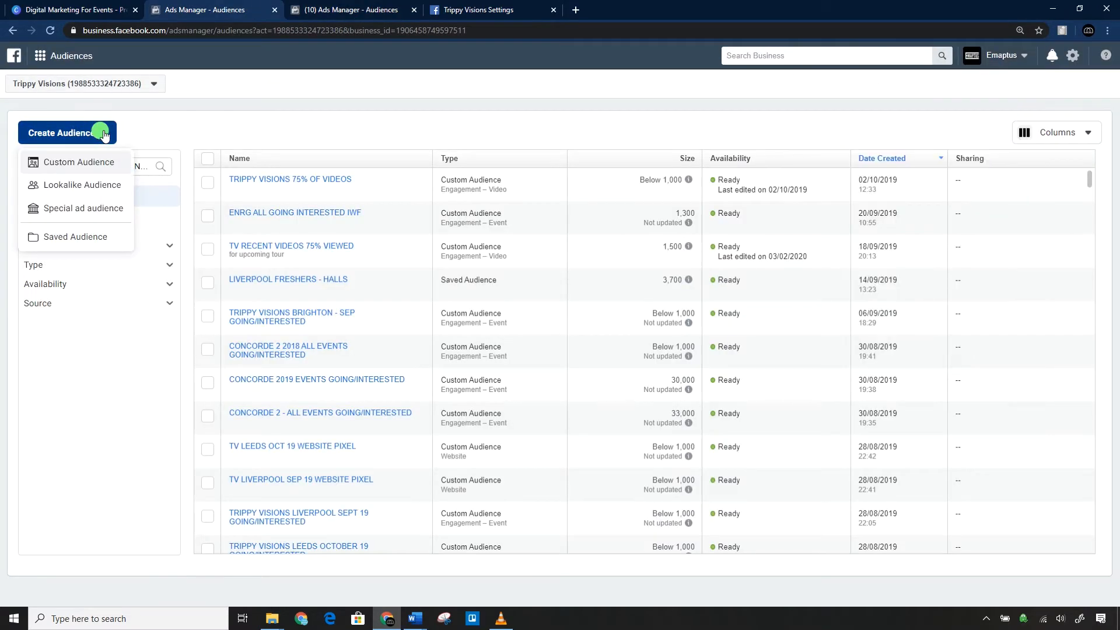
click(57, 169)
click(503, 167)
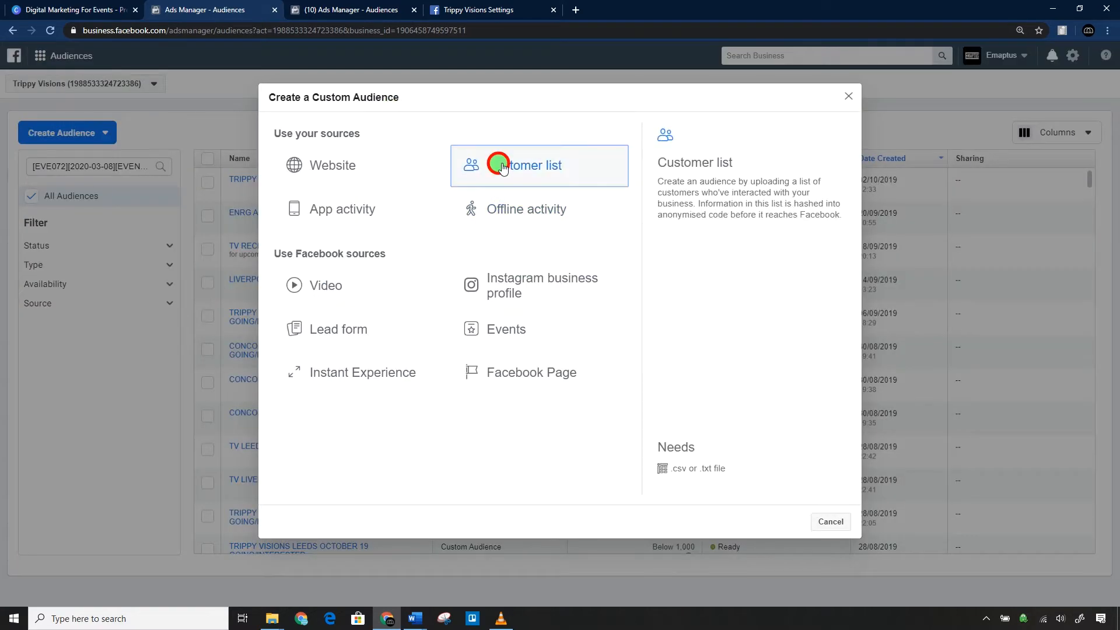
mouse_move(446, 245)
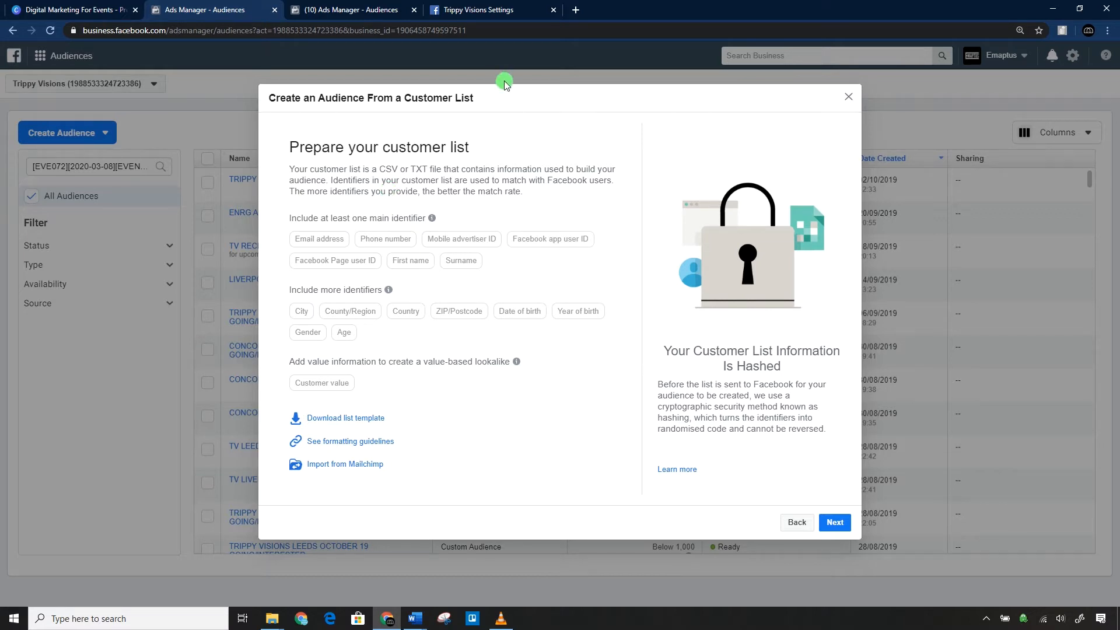
mouse_move(417, 221)
click(842, 521)
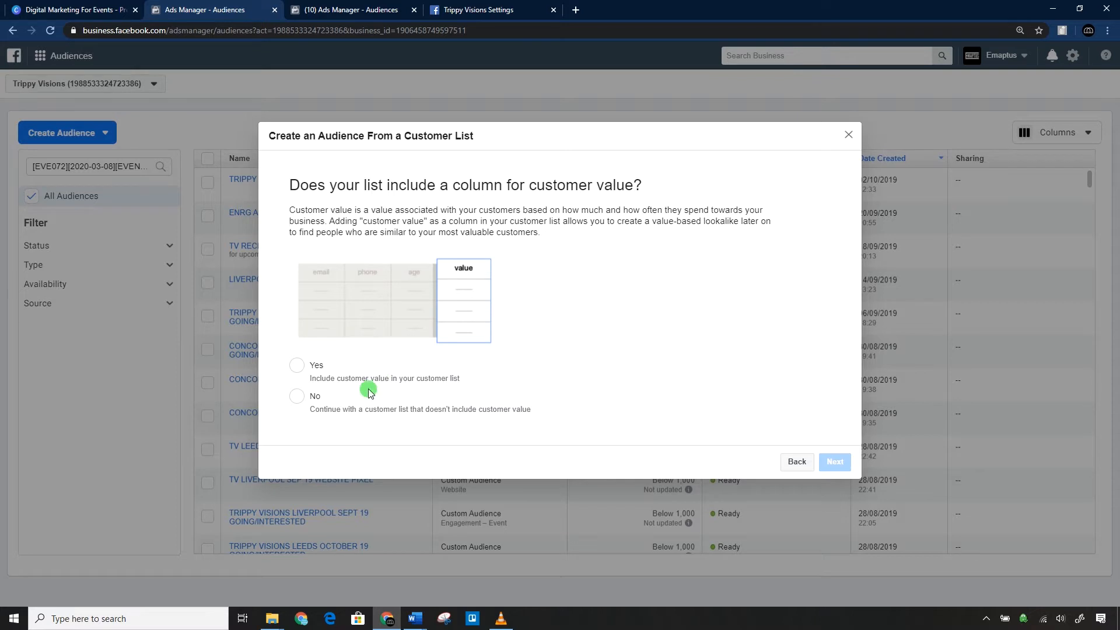
click(297, 396)
click(834, 461)
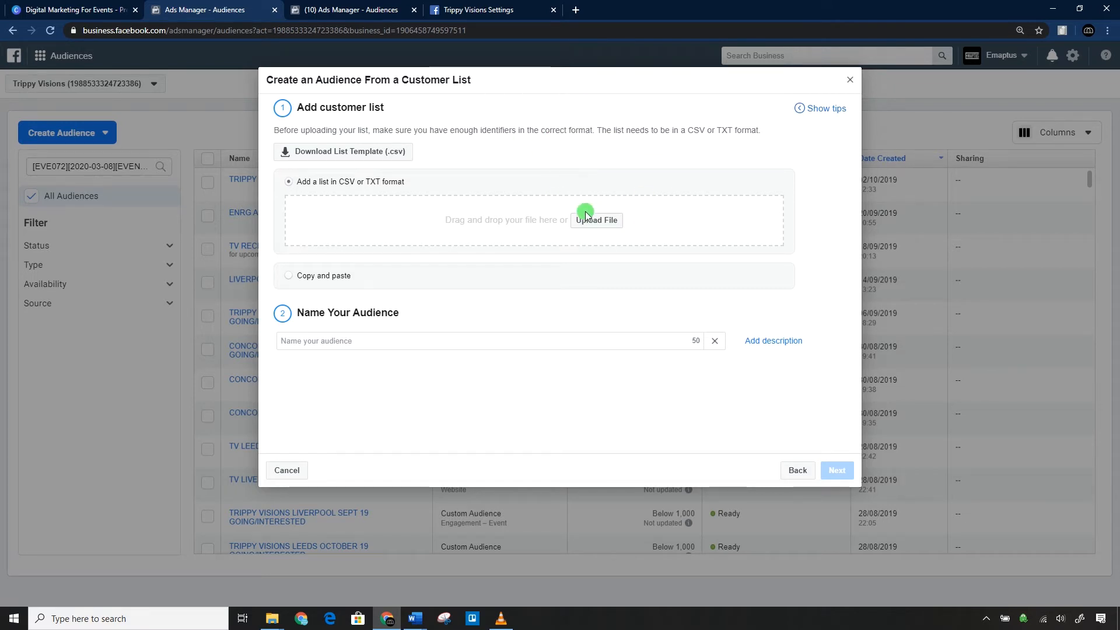
Add the file "March data for fatsoma.csv" as the customer list in CSV or TXT format.
click(323, 276)
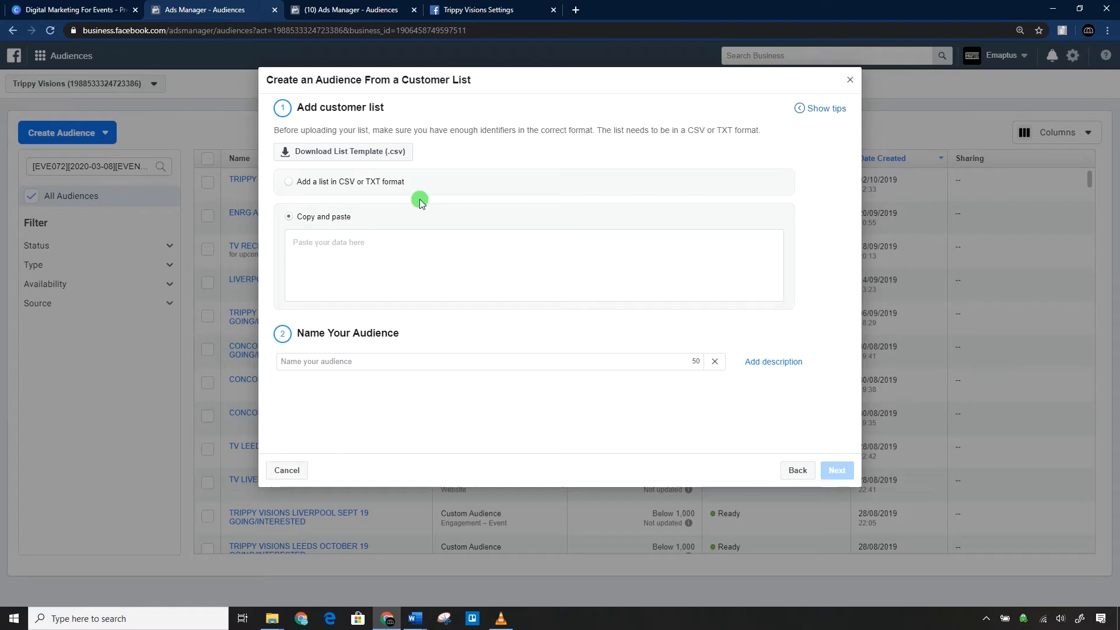
click(392, 182)
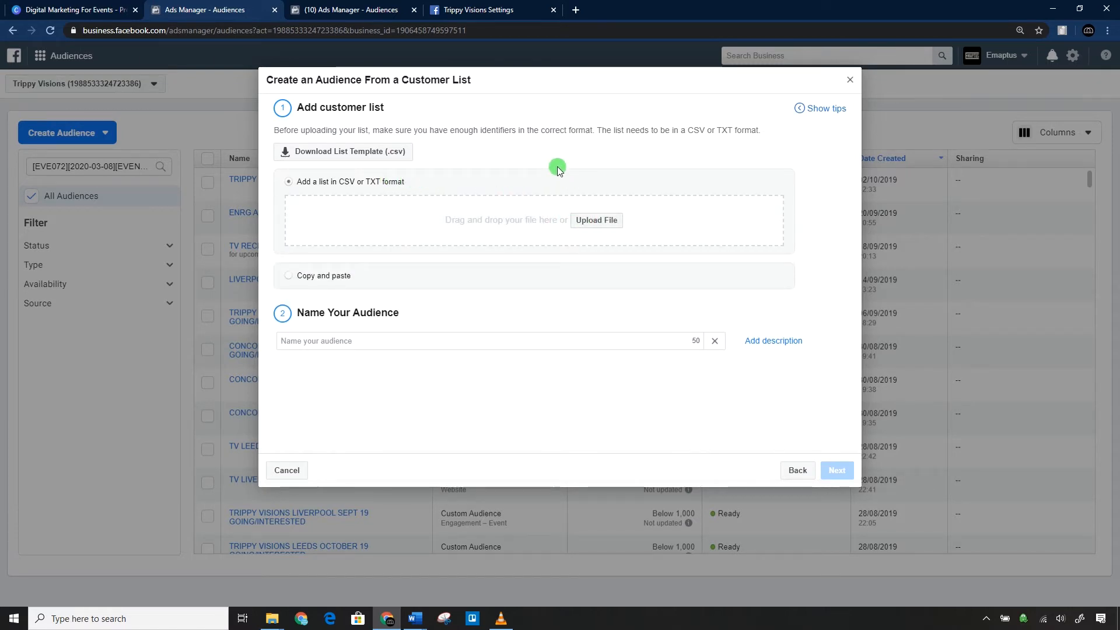
click(434, 276)
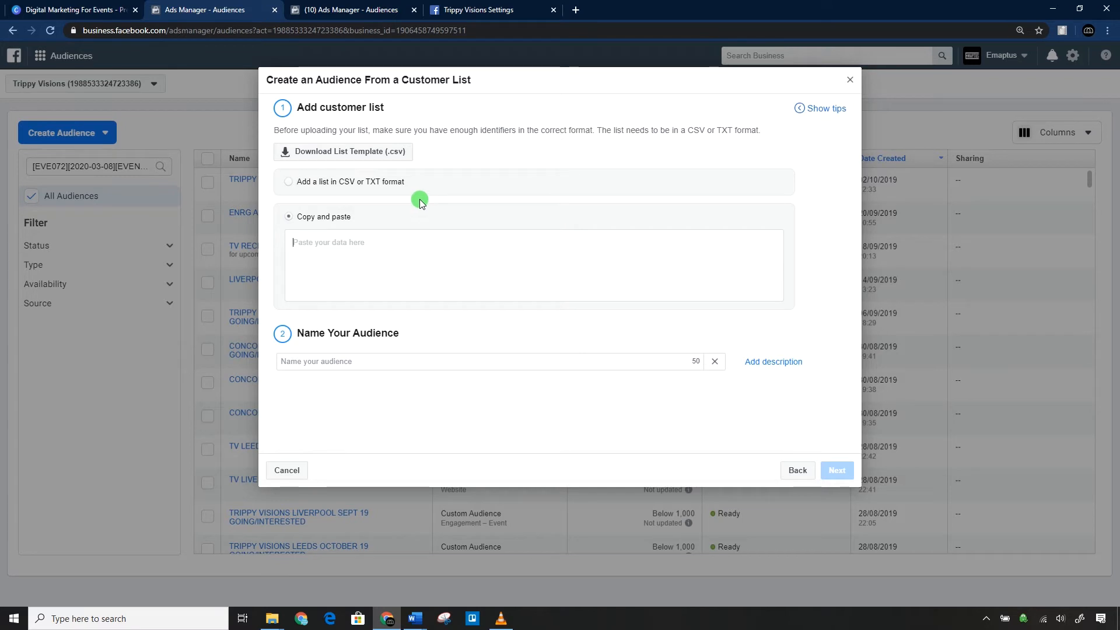
click(399, 184)
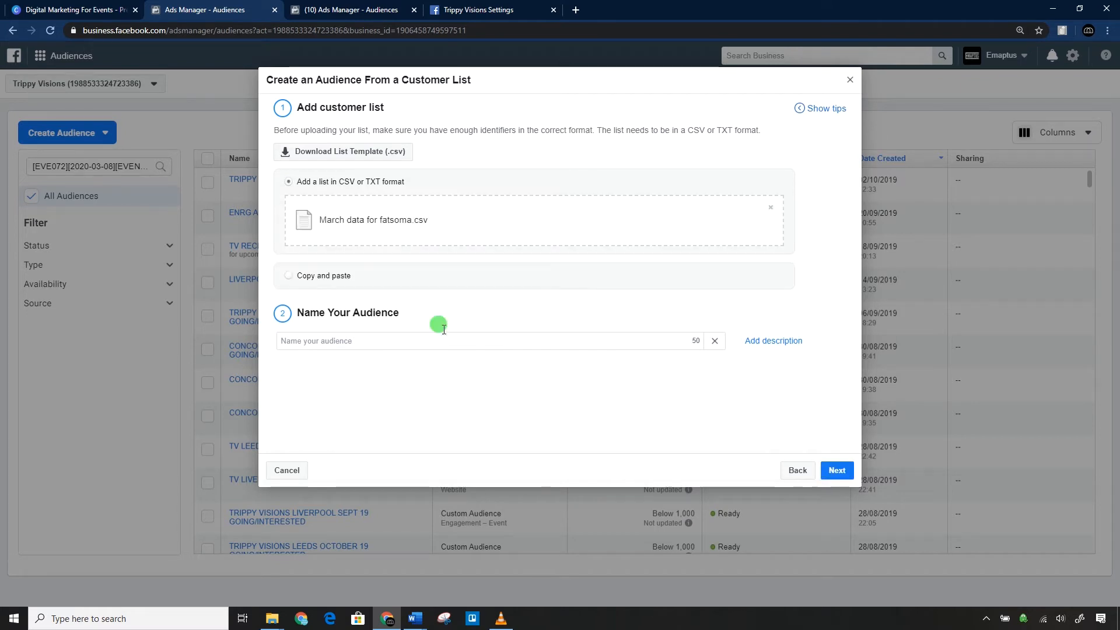
drag(329, 221, 429, 219)
click(429, 220)
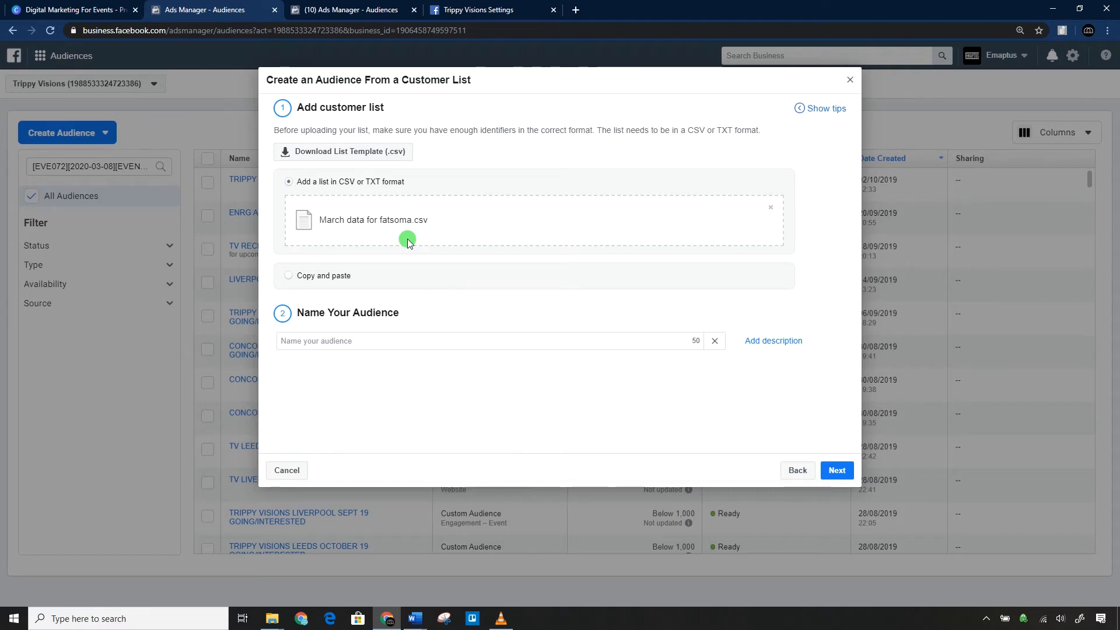
Name the audience "TV MARCH DATA FATSOMA" and add the description "From Fatsoma ticket buyers".
click(373, 341)
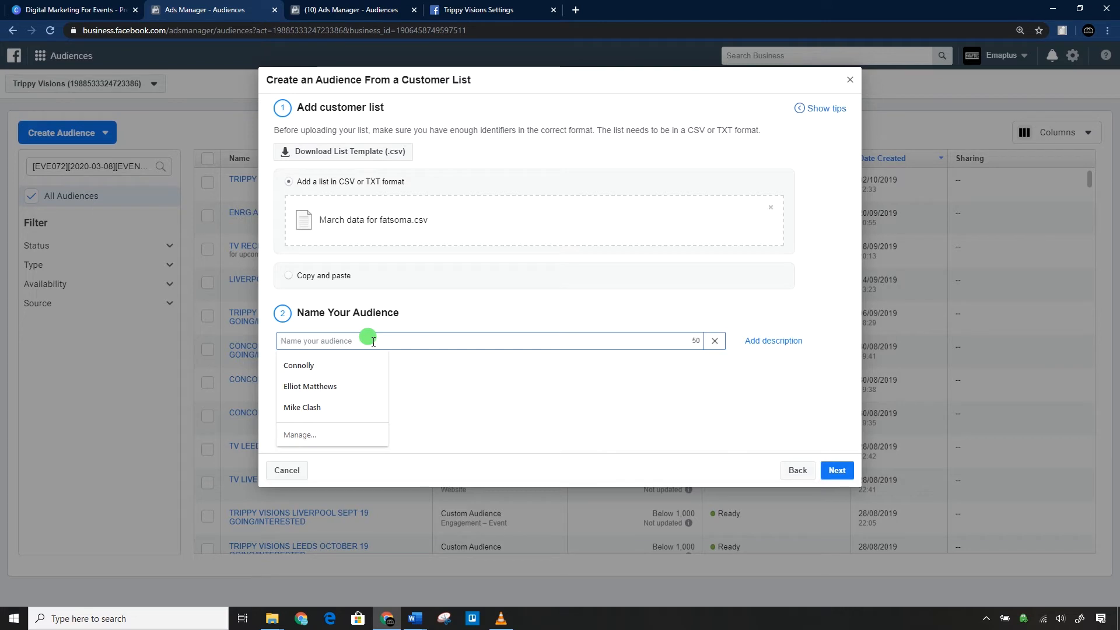
text(TV MARCH DATA FATSOMA)
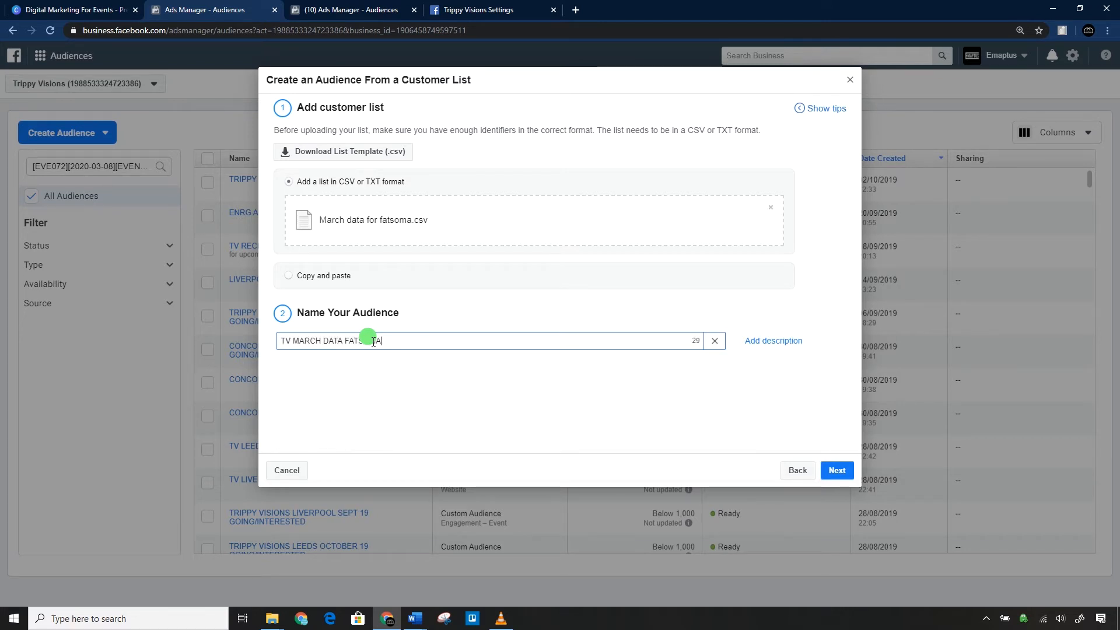
click(542, 390)
click(773, 343)
click(436, 388)
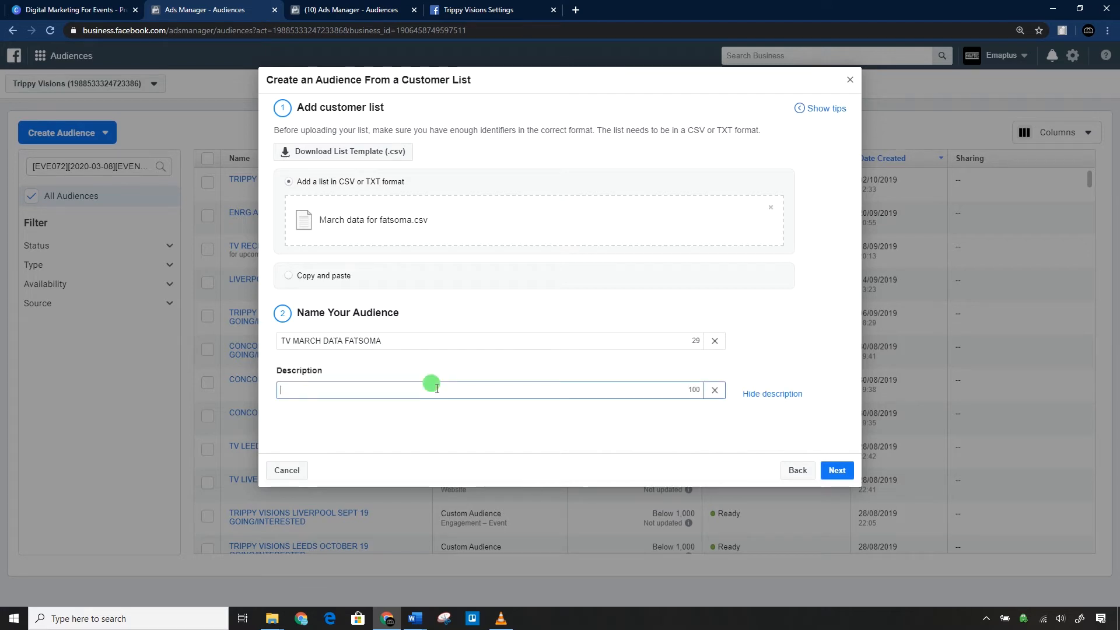
text(From Fatsoma ticket buyers)
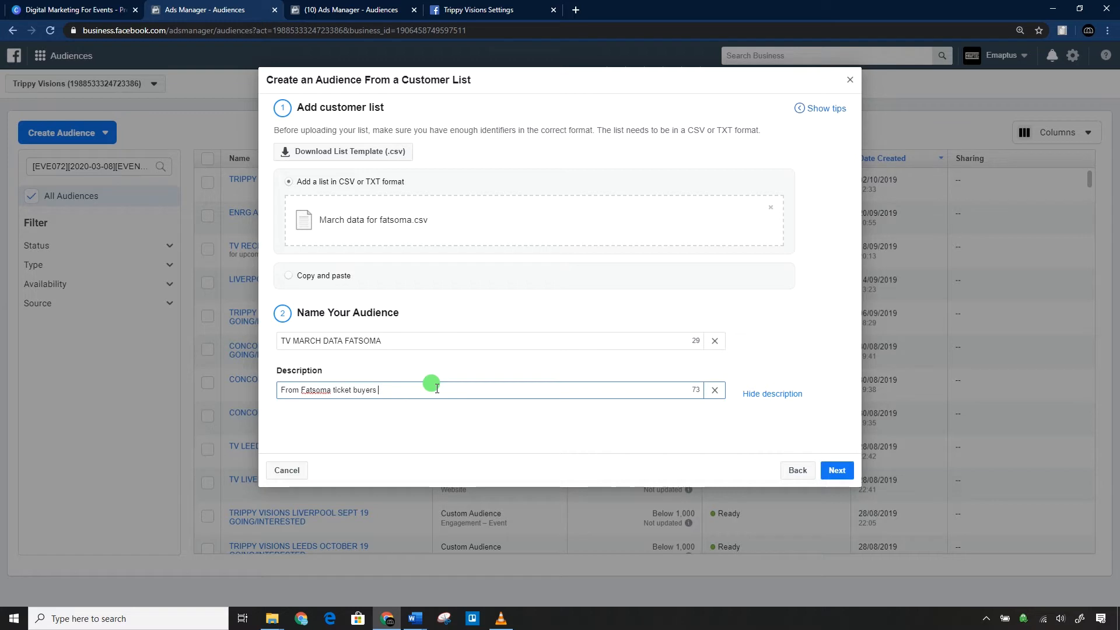
Upload the list with its column mapped to Email address, create the audience and close the dialog.
click(846, 470)
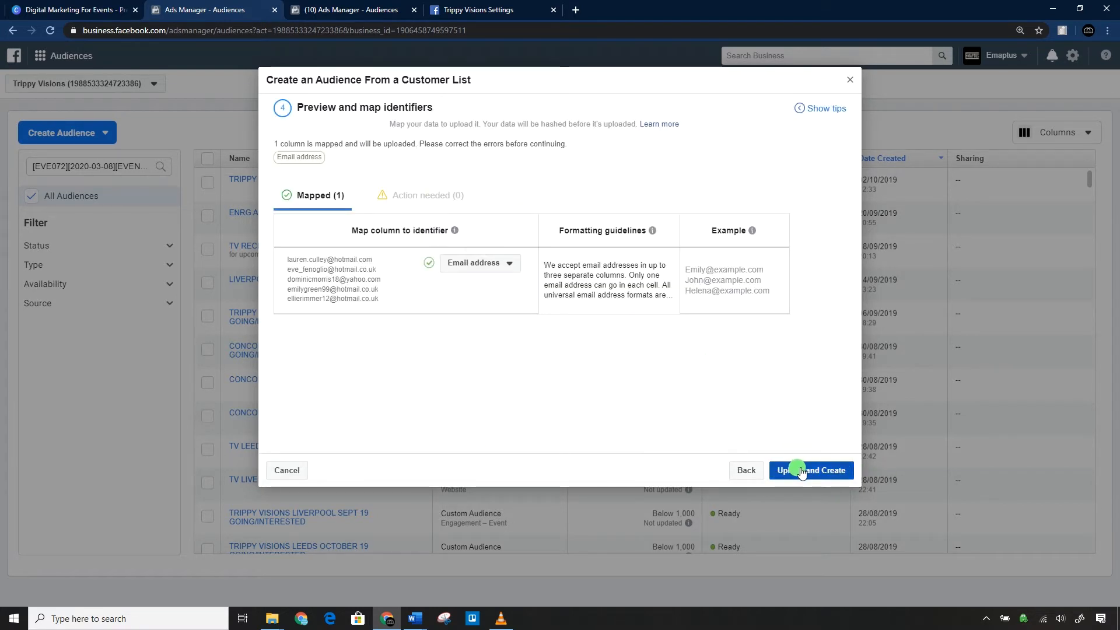
click(800, 469)
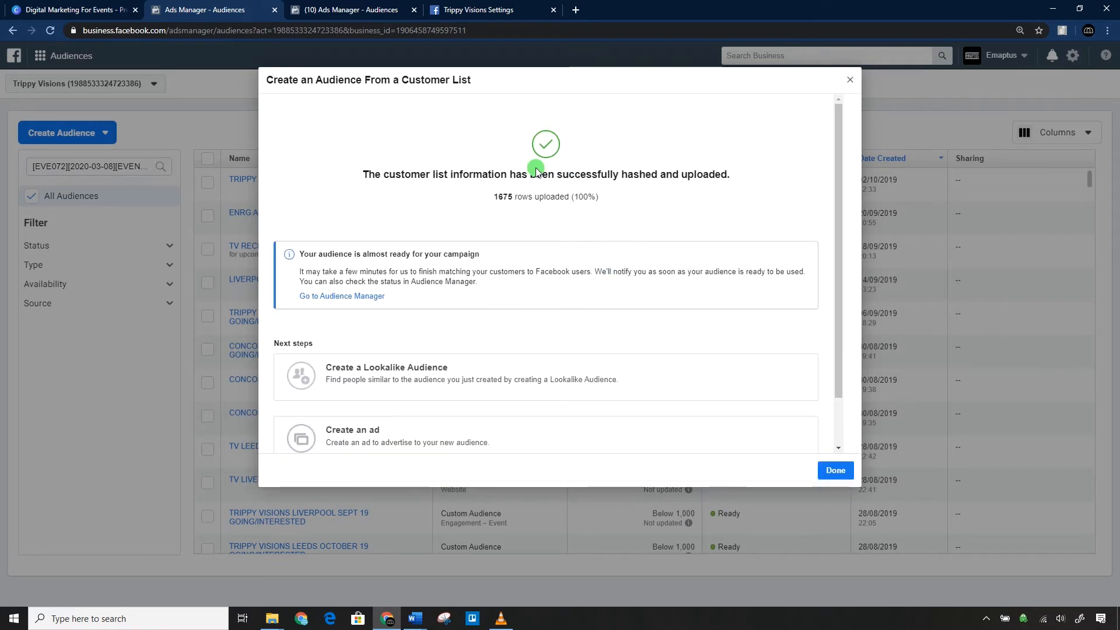
scroll(467, 280, down, 1)
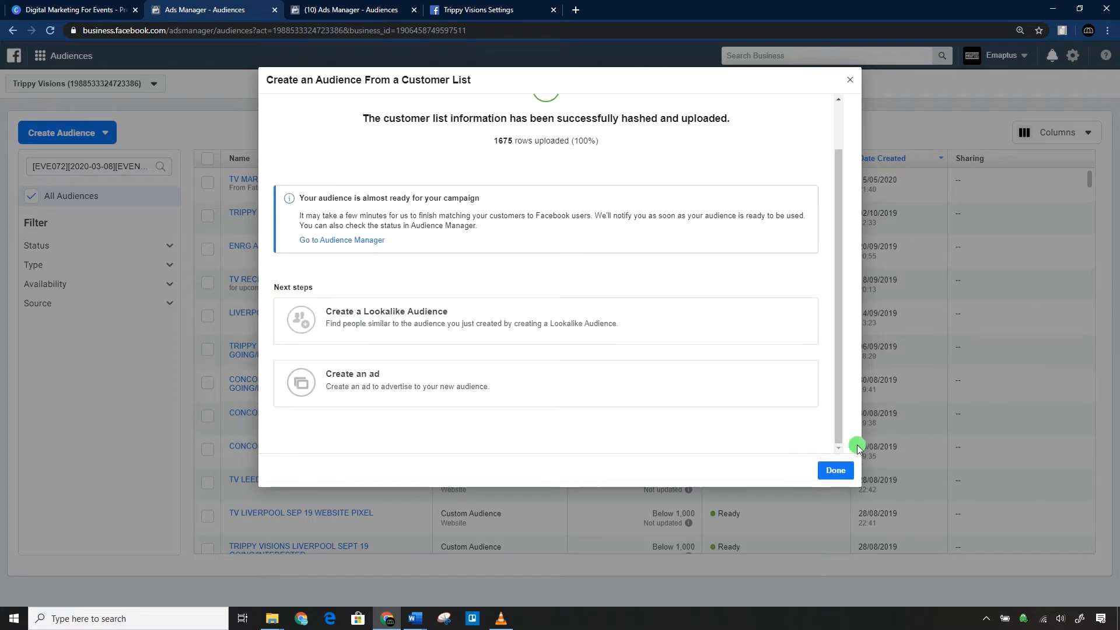
click(835, 470)
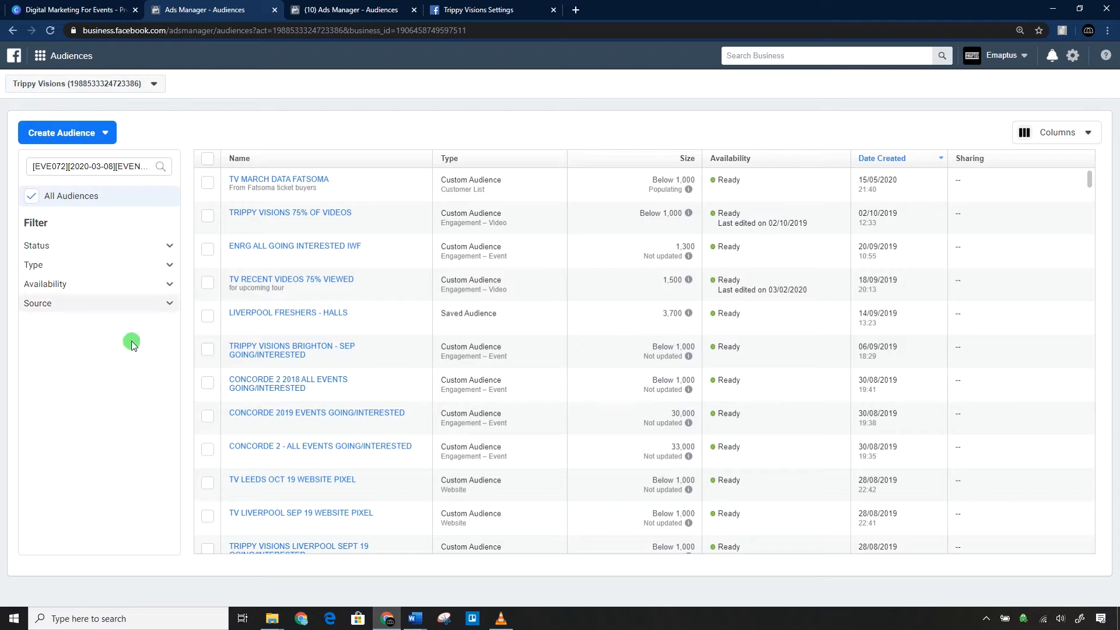
Start another custom audience from a customer list and review the identifiers it accepts.
click(93, 130)
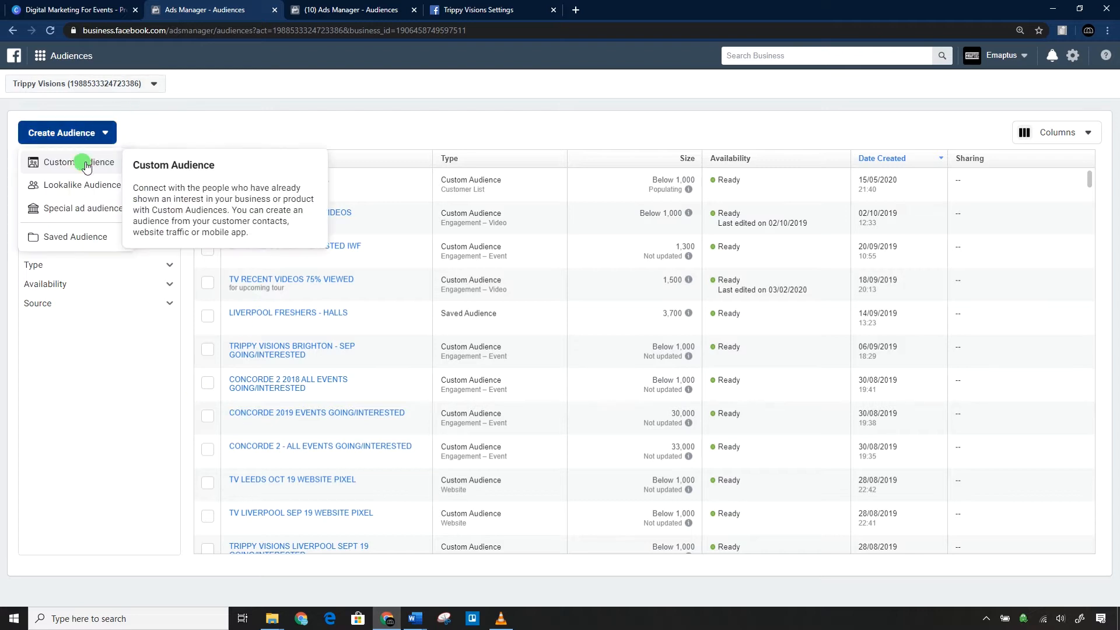
click(87, 157)
click(479, 175)
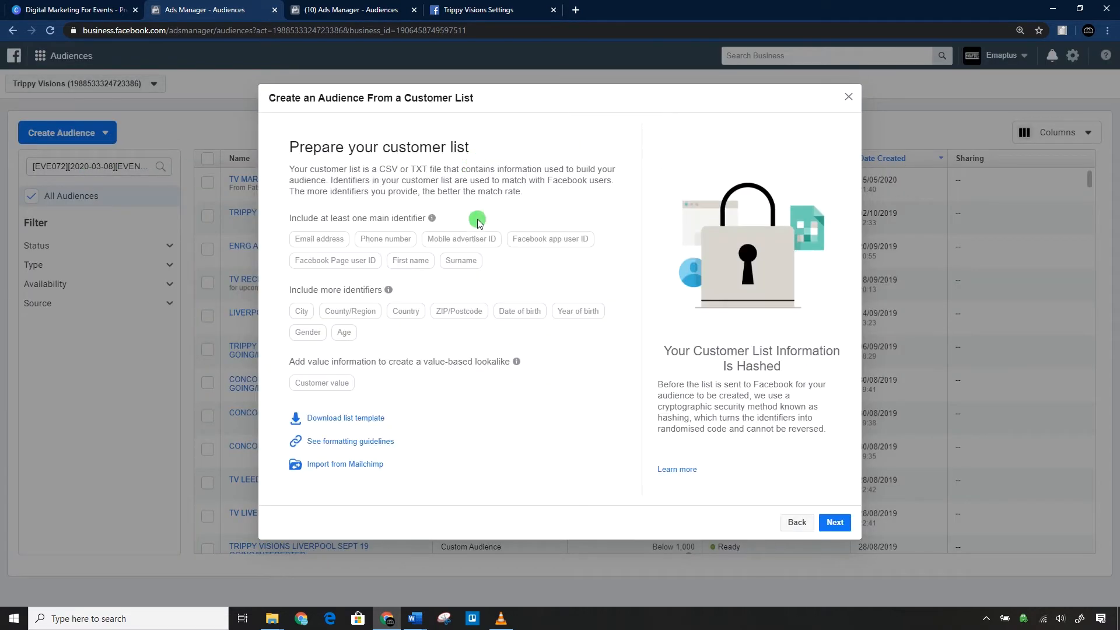
mouse_move(306, 262)
Open the LWE audience in ManyChat in a new browser tab and filter subscribers by the tag "Hot Since Fans".
click(578, 10)
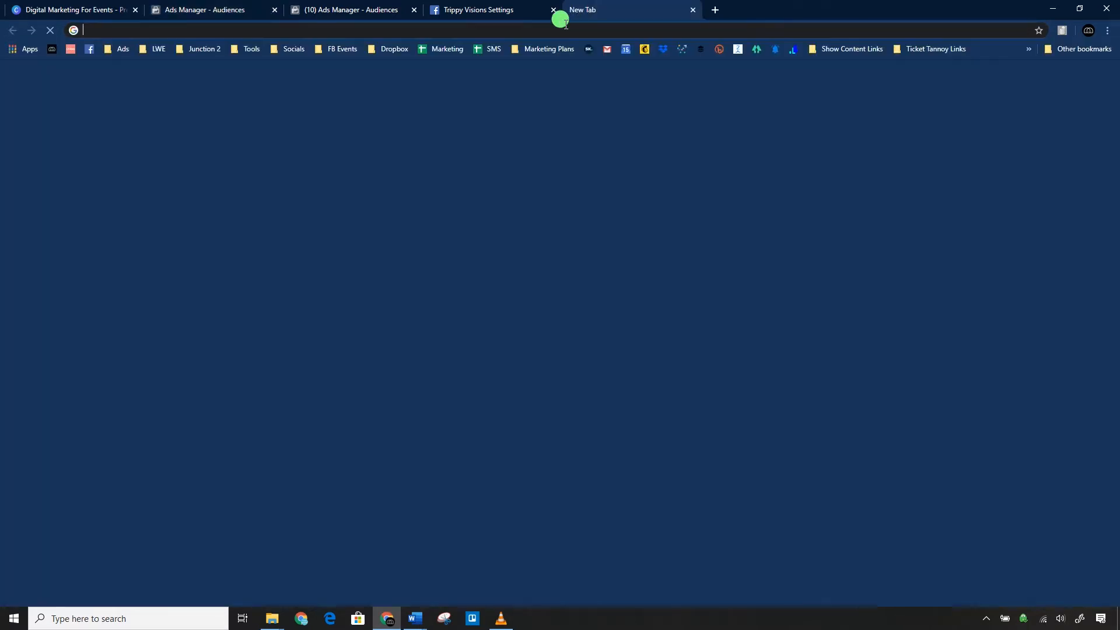
click(734, 49)
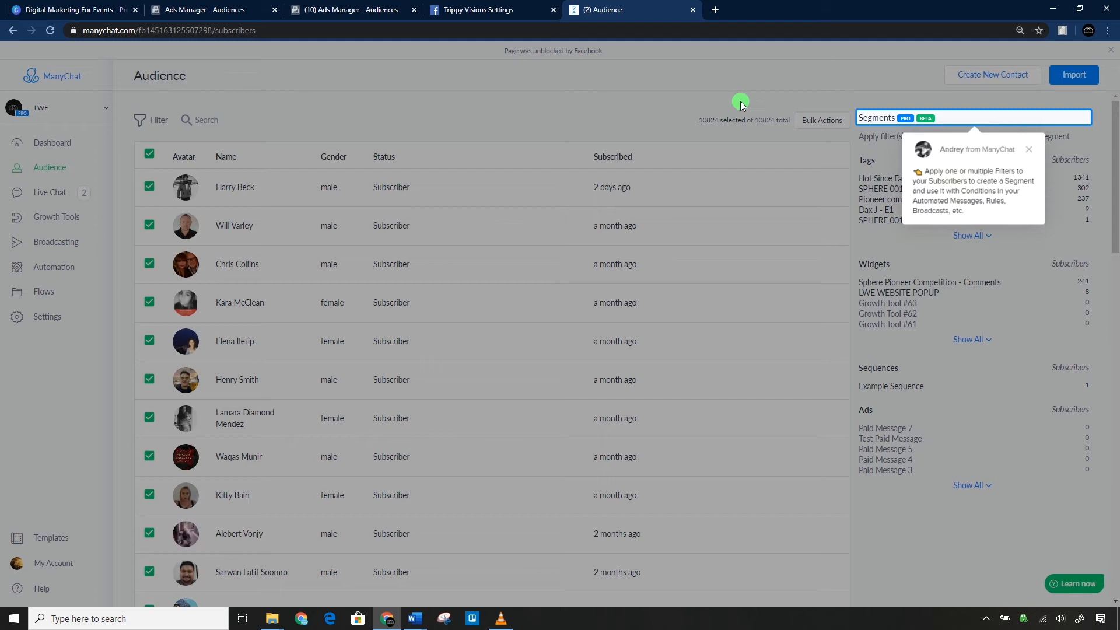
click(1036, 157)
click(877, 177)
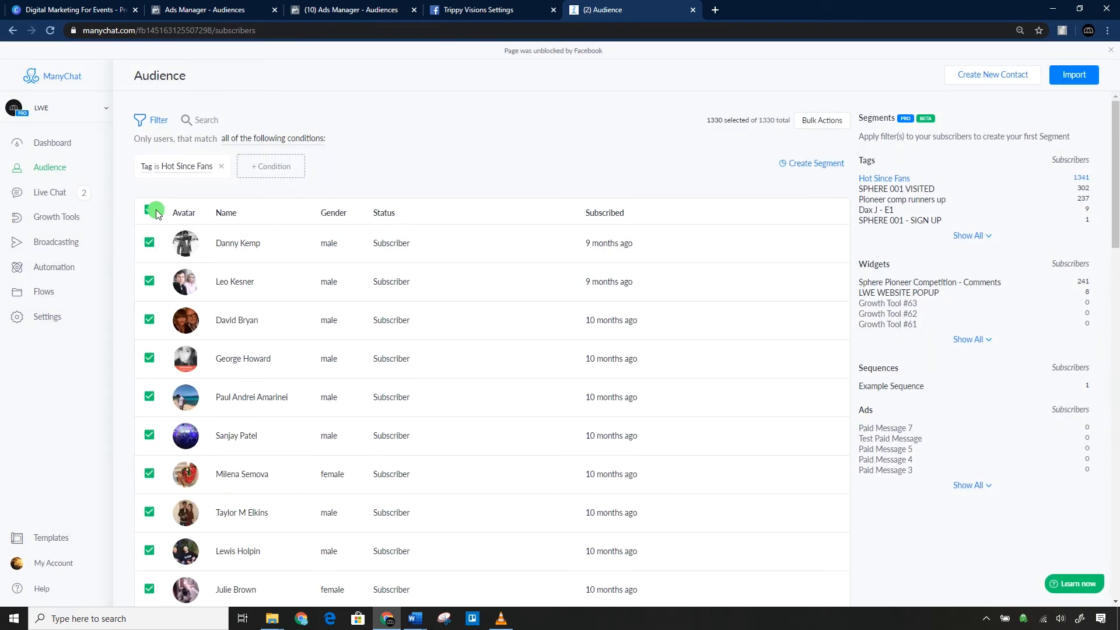
Export the PSIDs of all selected "Hot Since Fans" subscribers and save them as a CSV file.
click(827, 121)
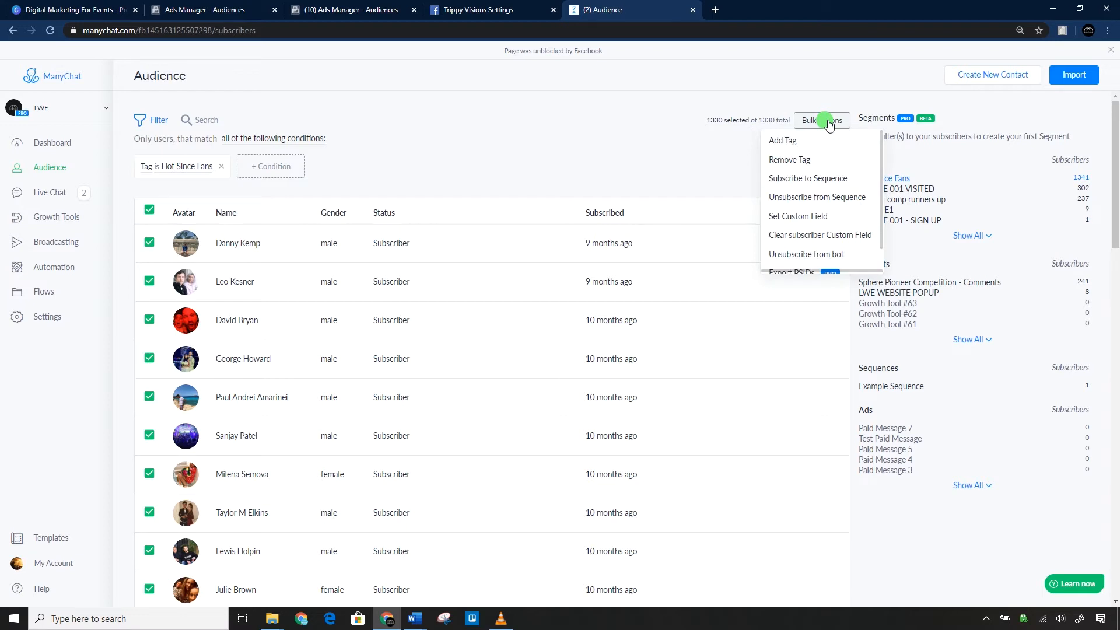
scroll(840, 186, down, 1)
click(797, 242)
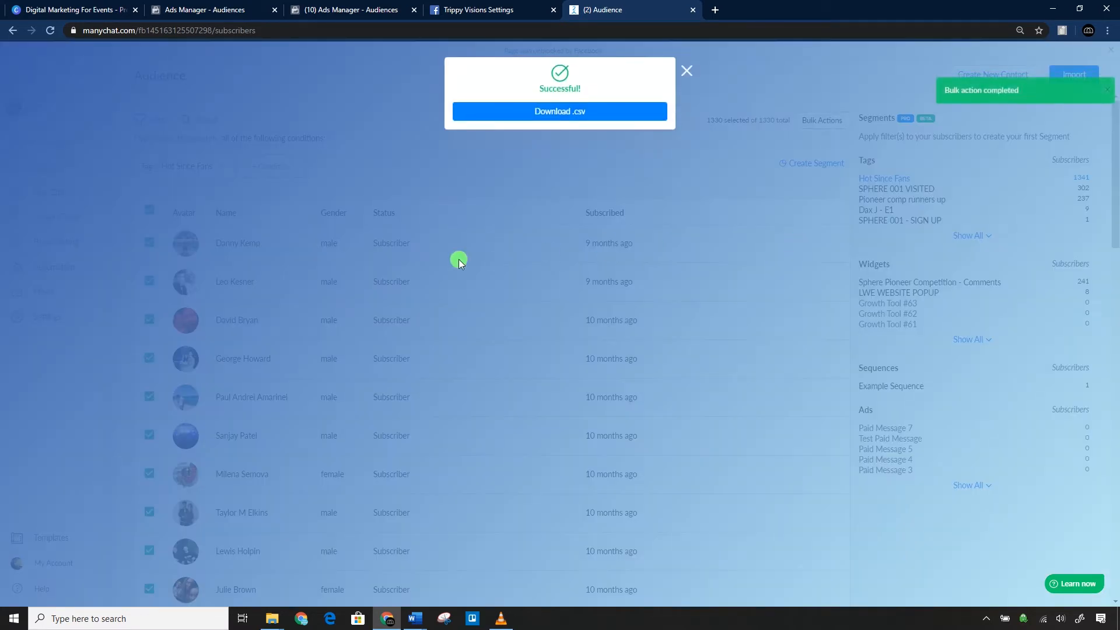
click(549, 112)
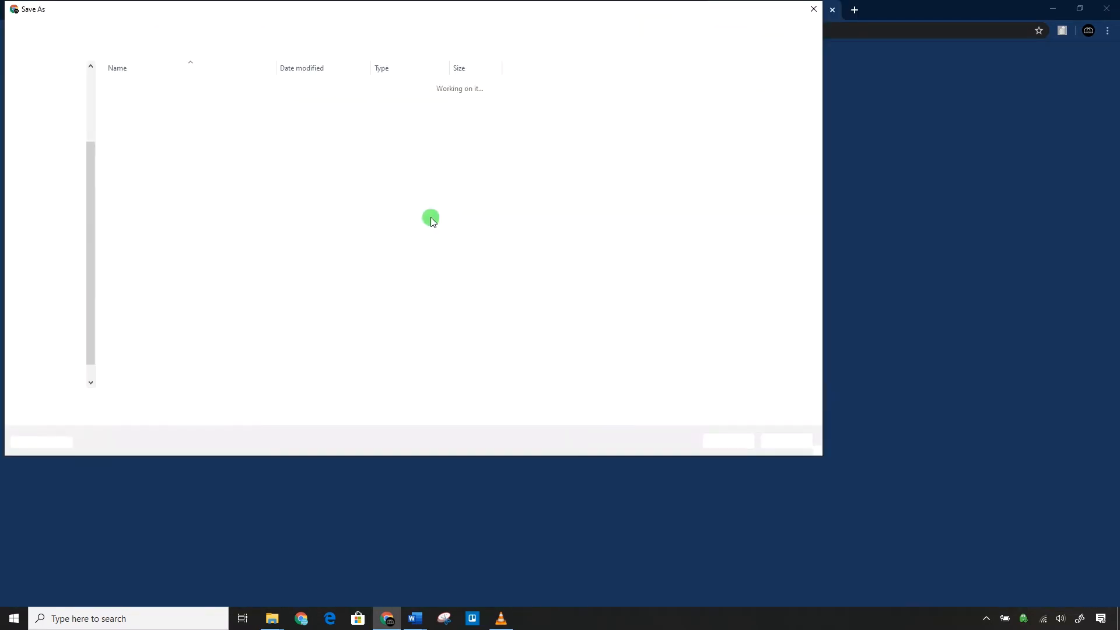
click(140, 25)
click(727, 441)
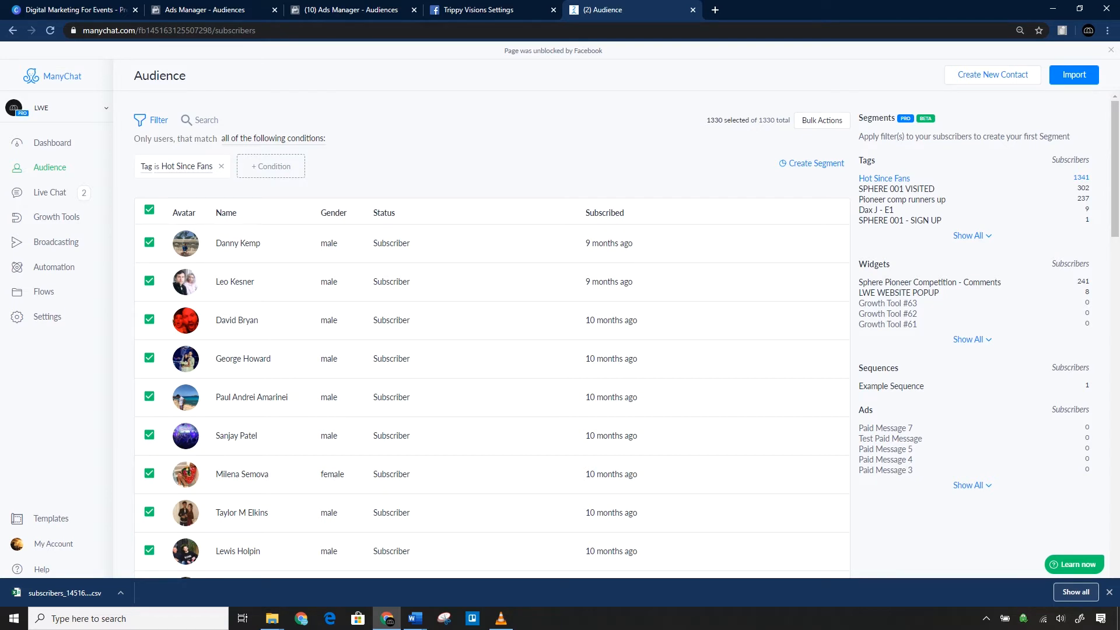
Open the LWE Facebook page in a new browser tab from the saved social bookmarks.
click(718, 10)
click(294, 49)
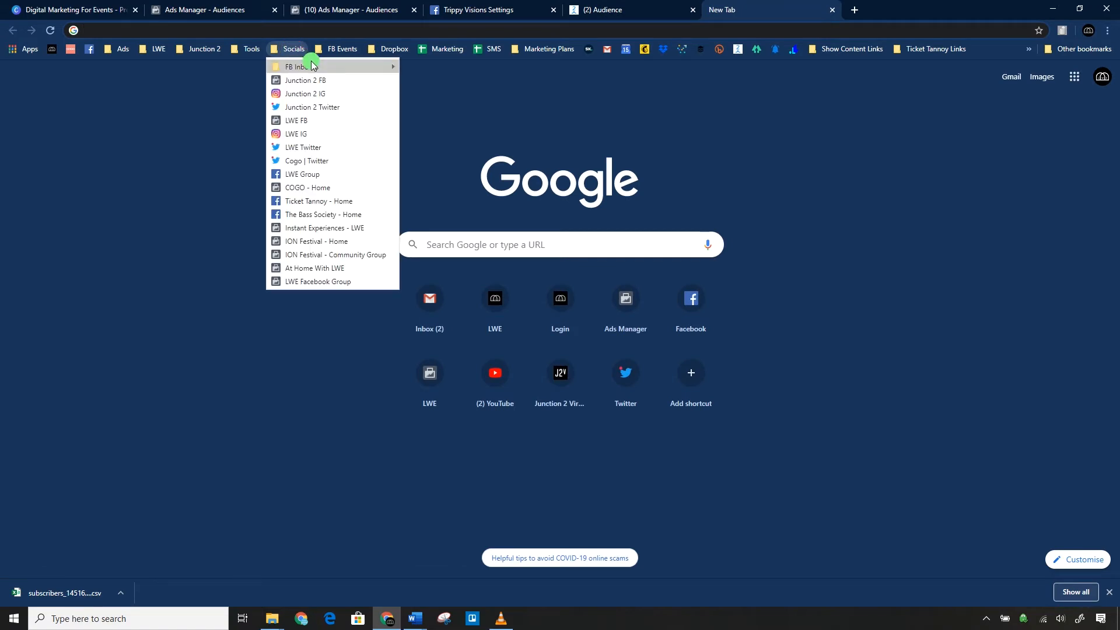
click(300, 120)
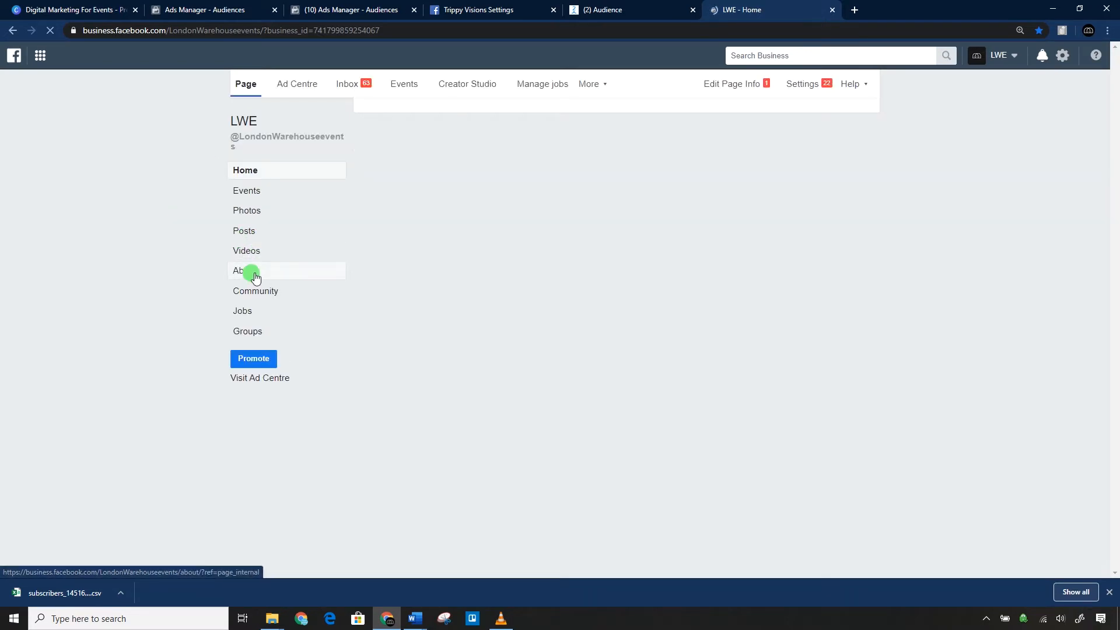
Open the LWE page's About section and copy its Page ID.
click(248, 272)
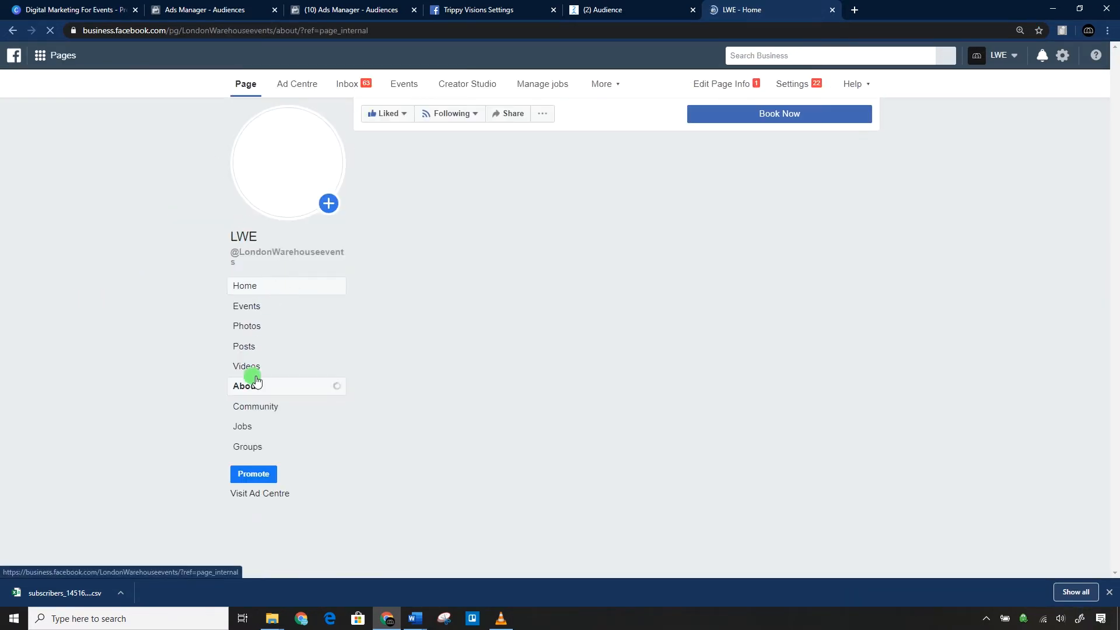
scroll(458, 305, down, 6)
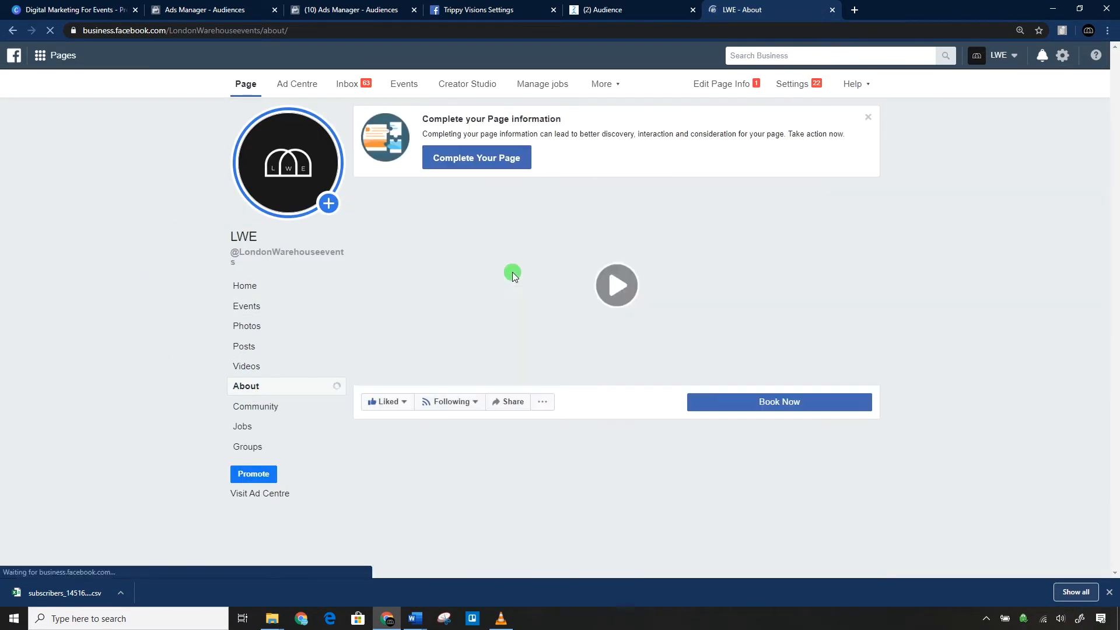
scroll(527, 265, down, 3)
scroll(528, 264, down, 5)
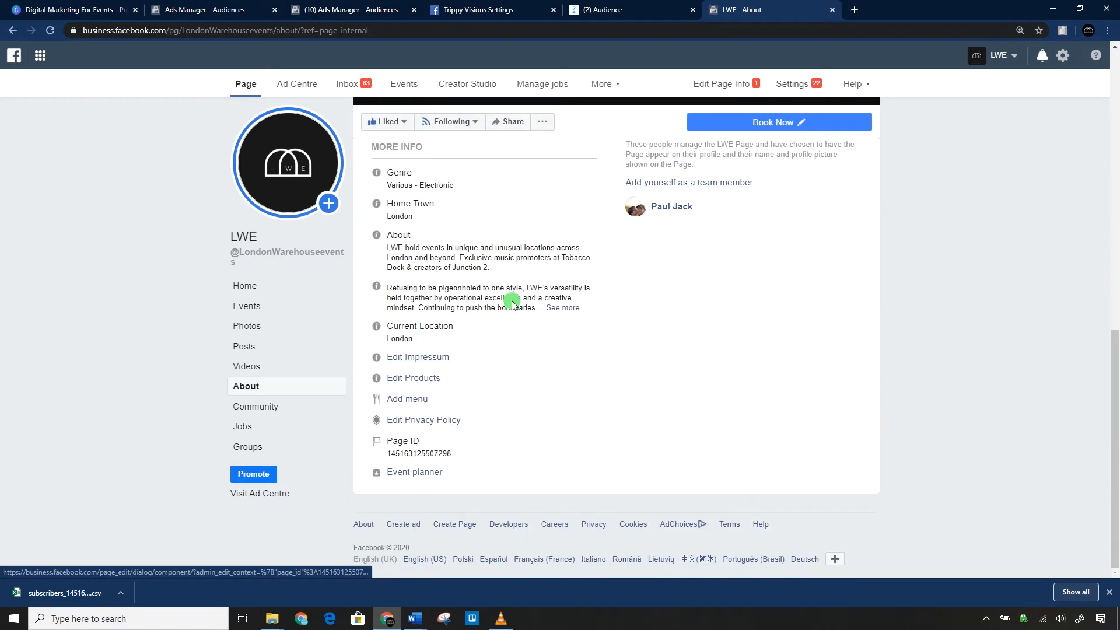
double_click(408, 449)
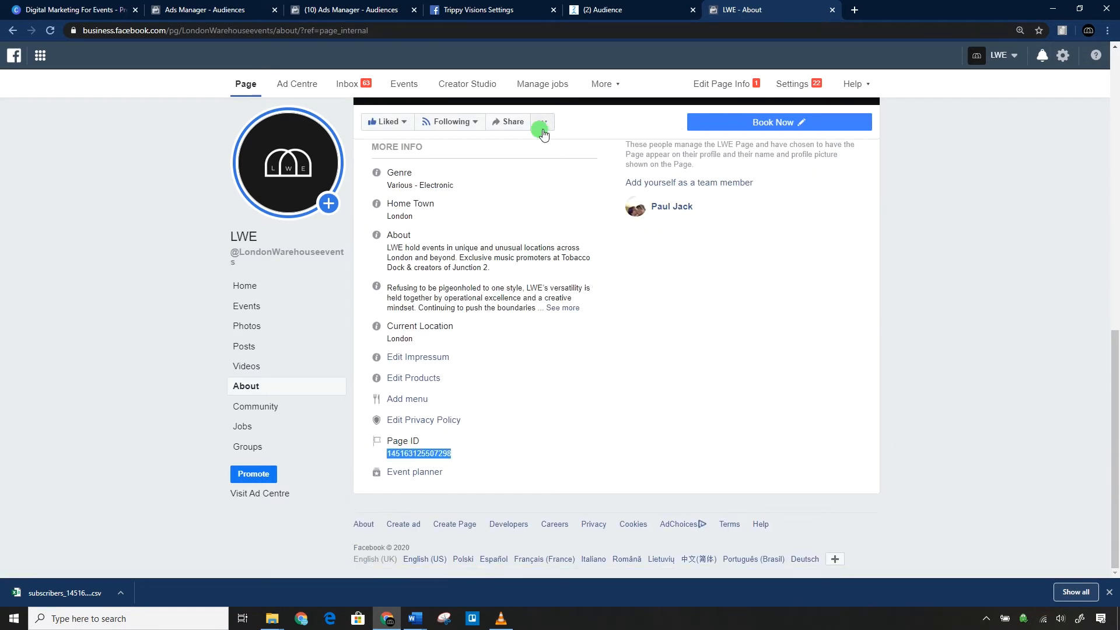
Return to the Trippy Visions customer list audience and upload subscribers_145163125507298.csv from the Desktop as its list.
click(330, 6)
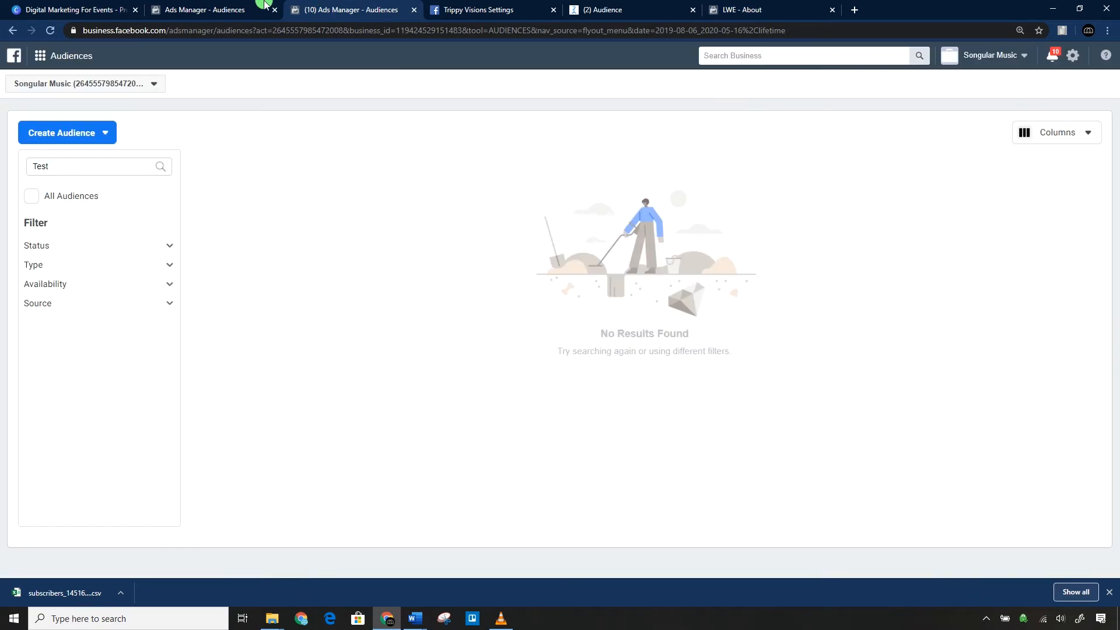
click(234, 5)
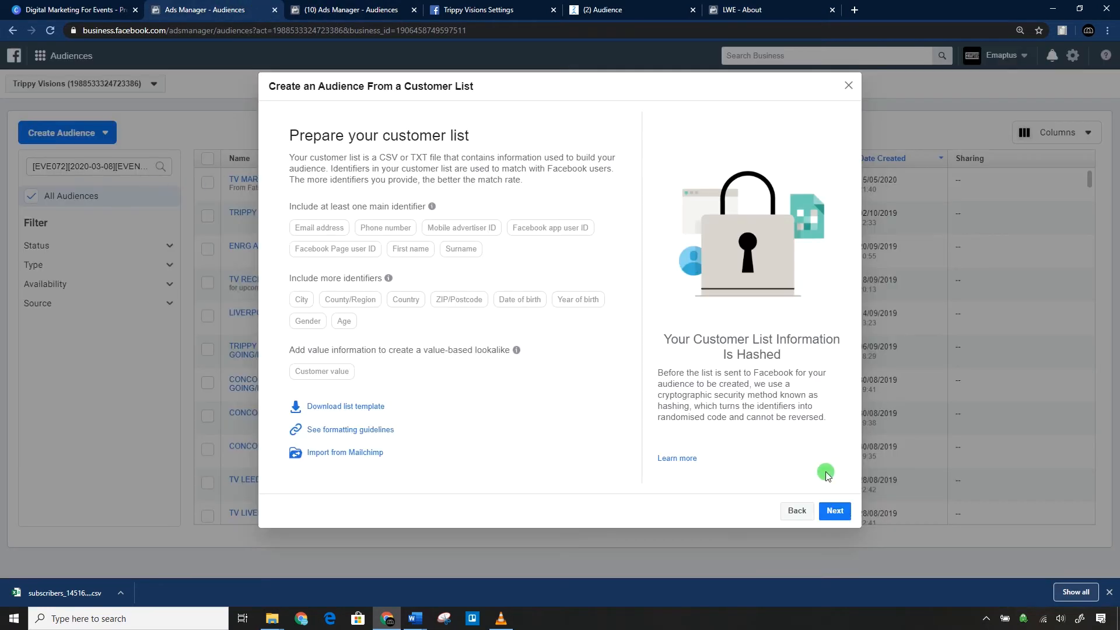
click(830, 511)
click(364, 396)
click(832, 450)
click(588, 220)
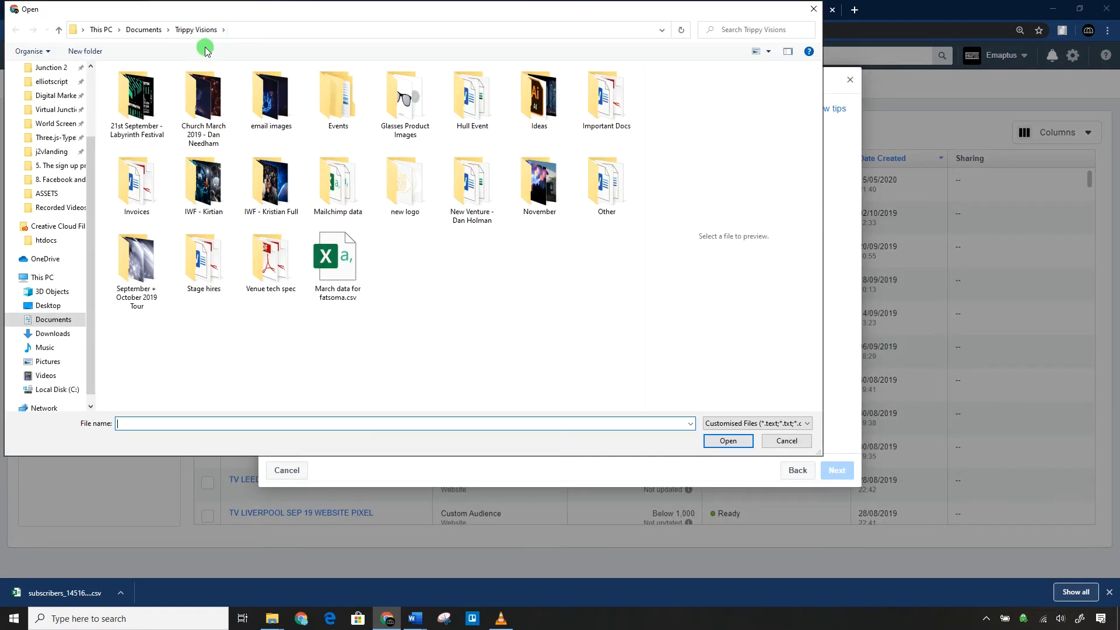
click(47, 306)
click(173, 196)
click(728, 440)
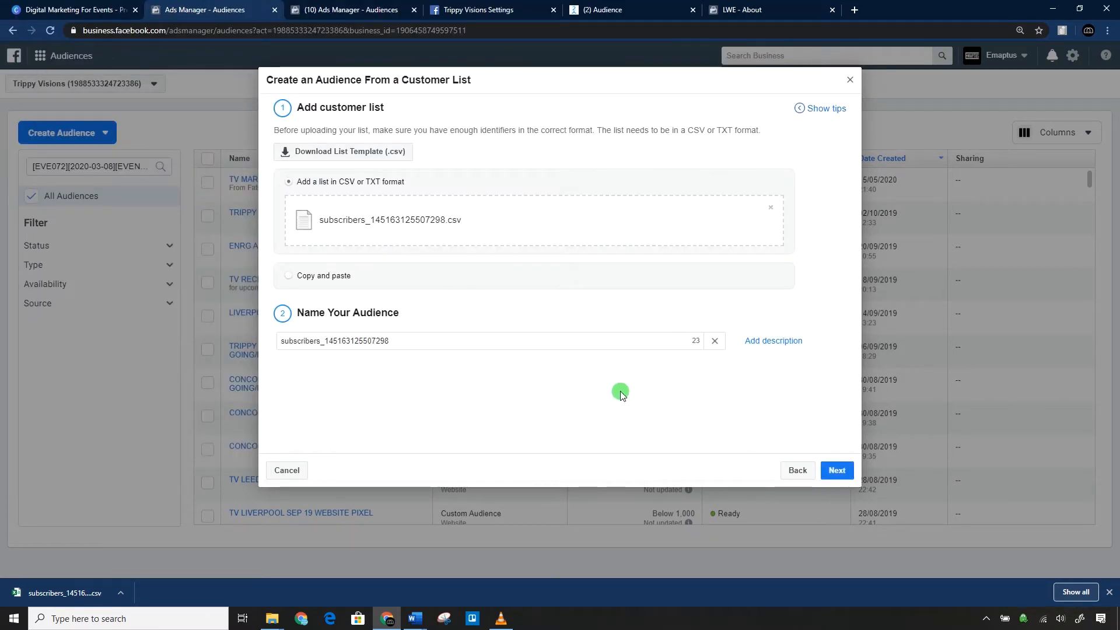
Name the audience MANYCHAT USERS and continue to the identifier mapping.
triple_click(461, 339)
text(MANYCHAT)
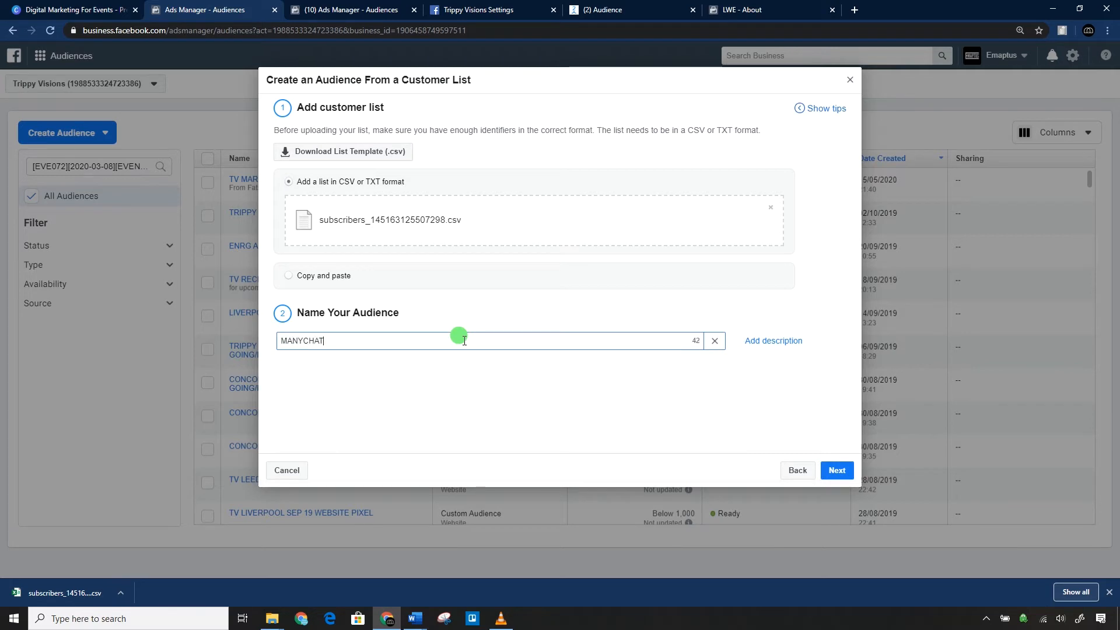
text( USERS)
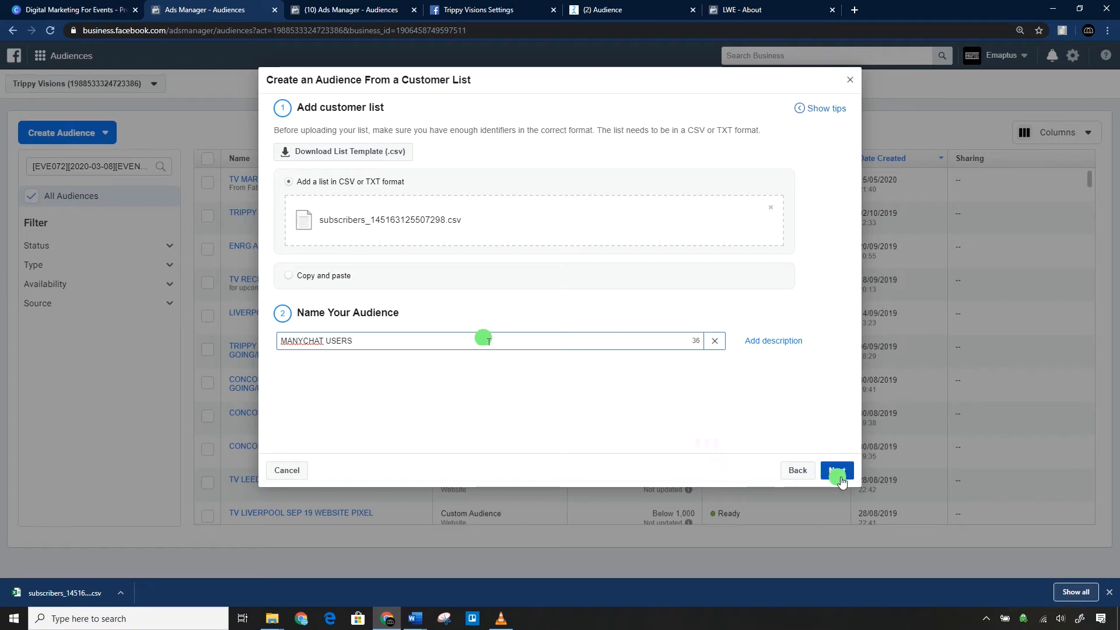
click(839, 476)
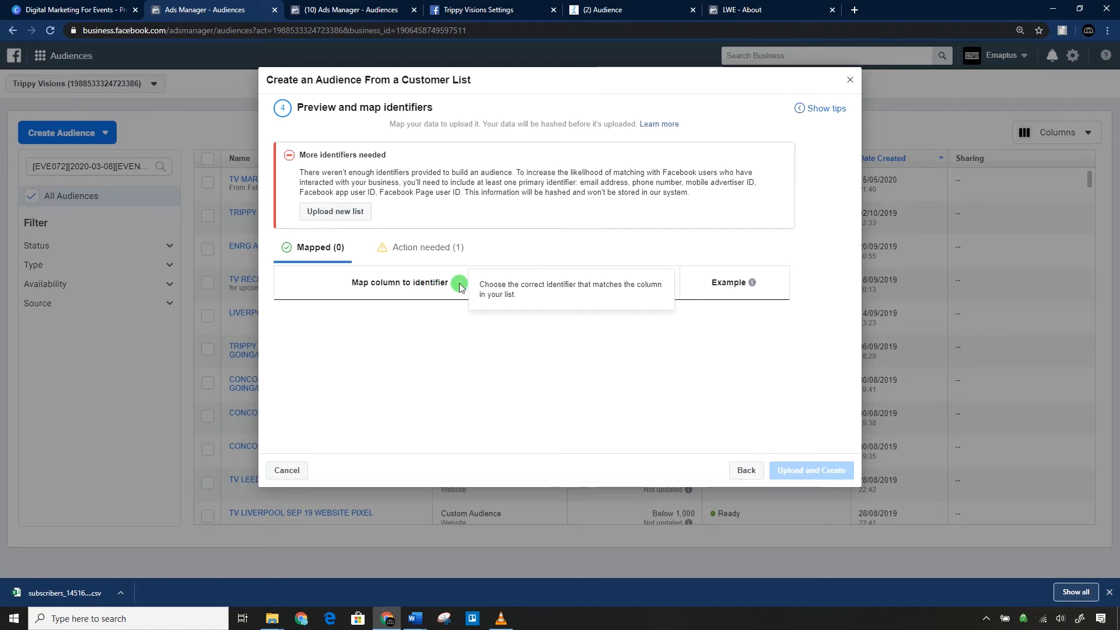
Try uploading subscribers_145163125507298.csv from the Desktop again as a new list and return to the identifier mapping.
click(338, 211)
click(587, 220)
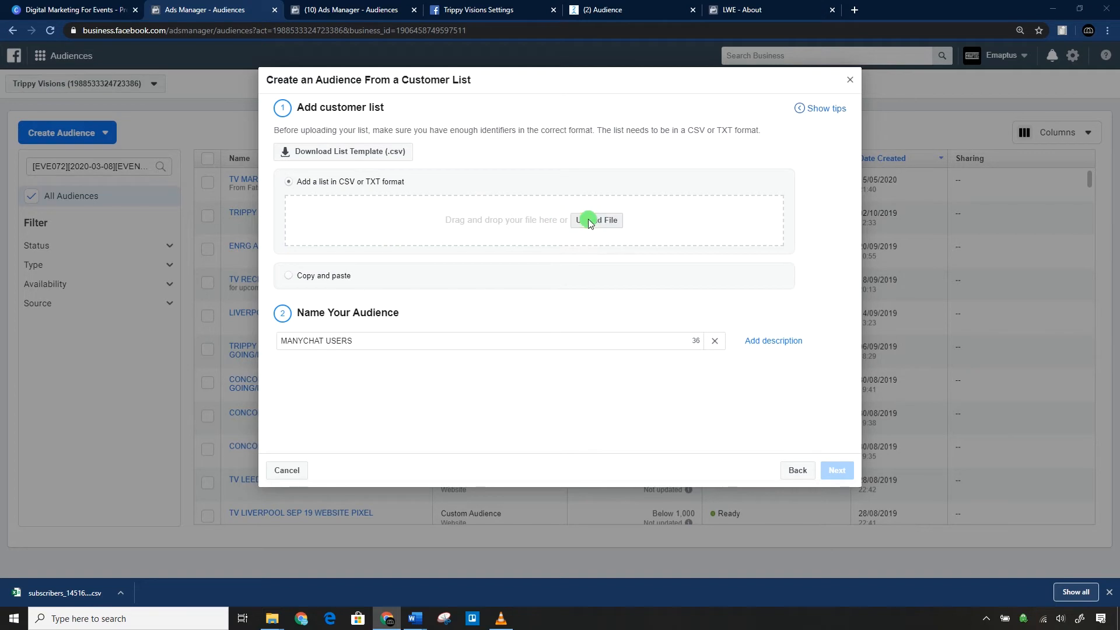
click(171, 195)
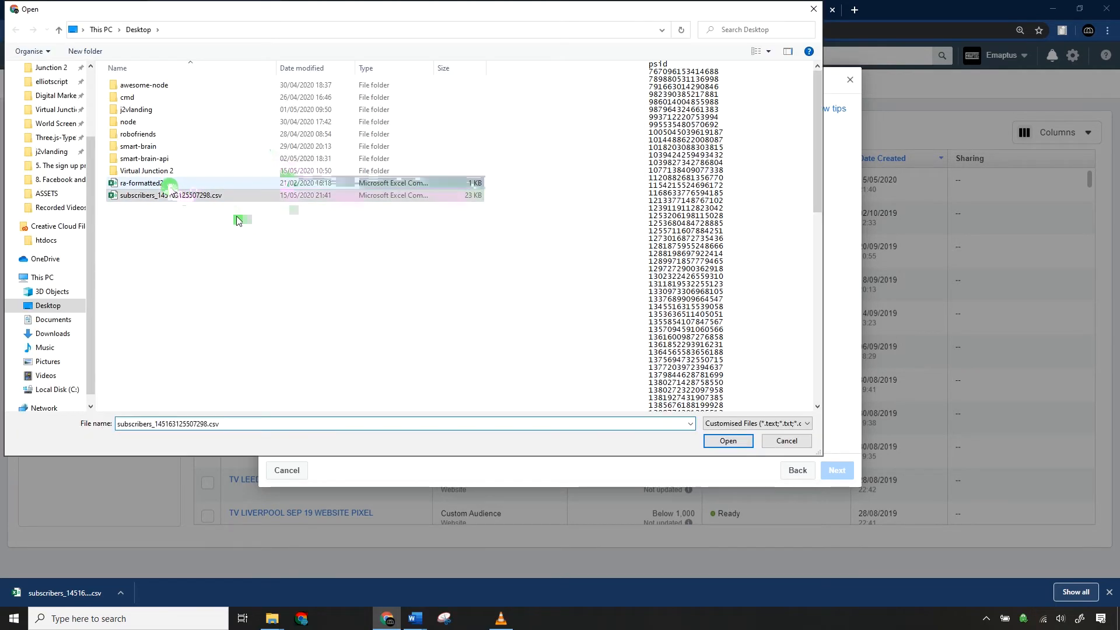
click(721, 442)
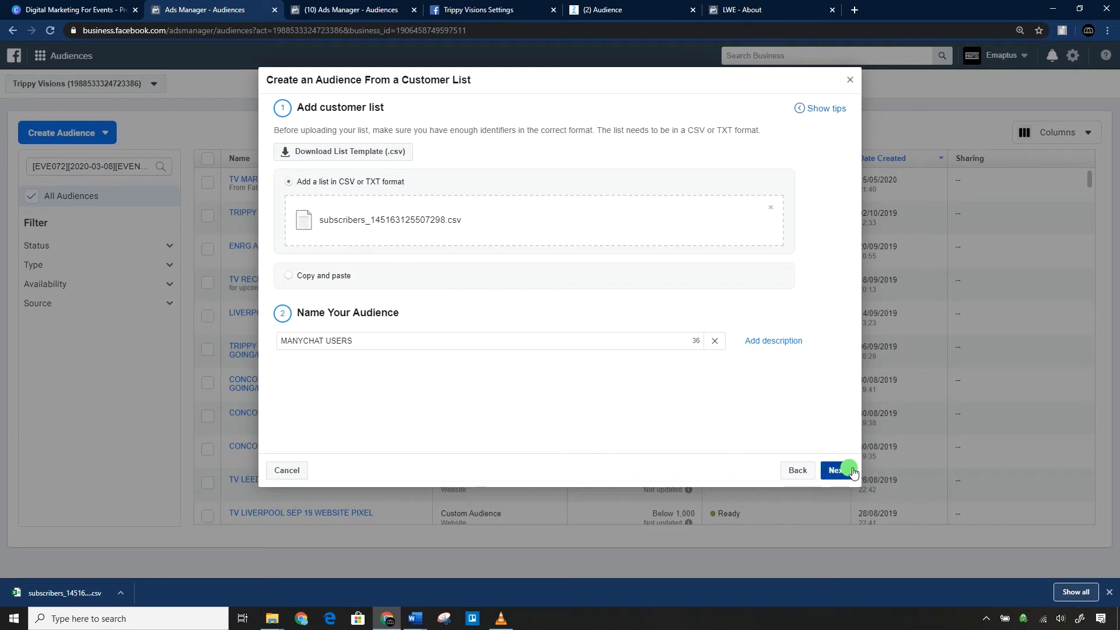
click(851, 471)
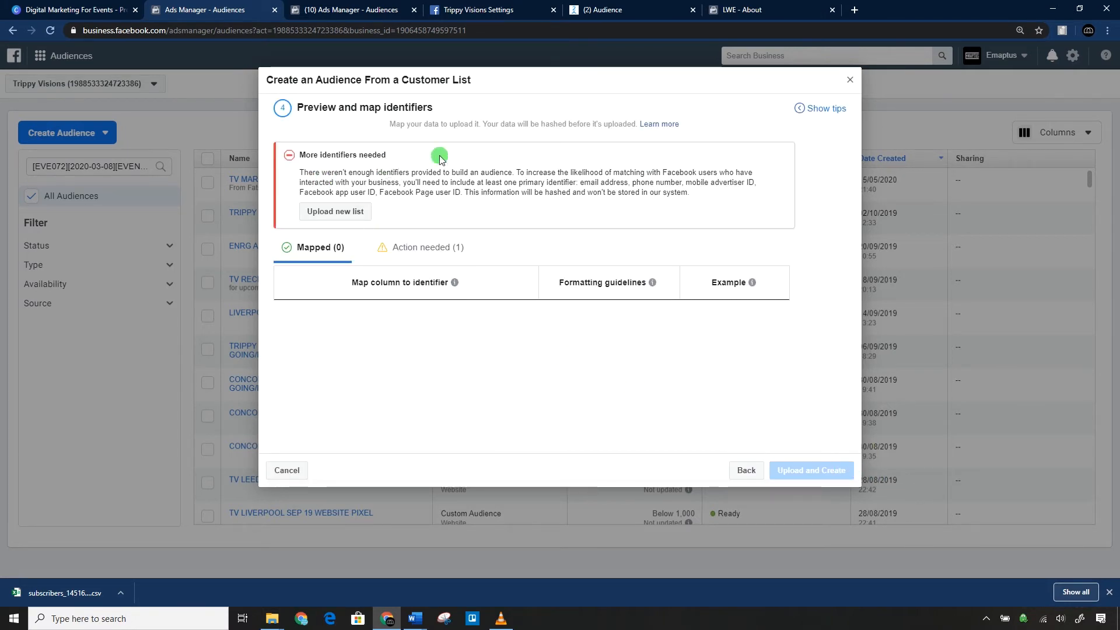
Open the downloaded subscribers CSV in Excel and copy all the PSIDs below the psid header.
click(75, 592)
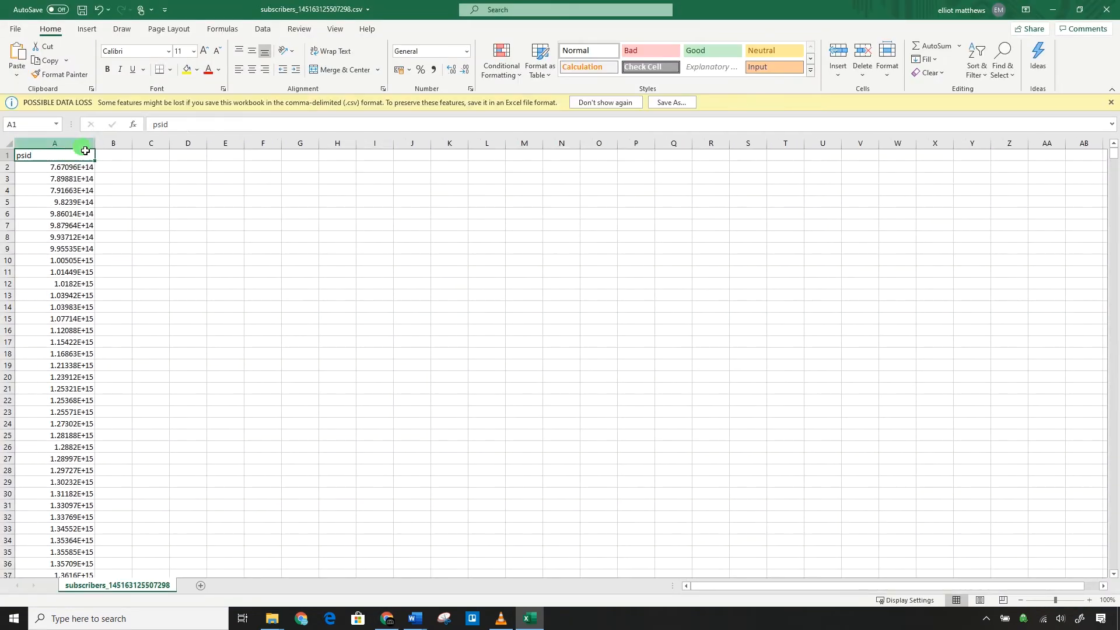
click(55, 166)
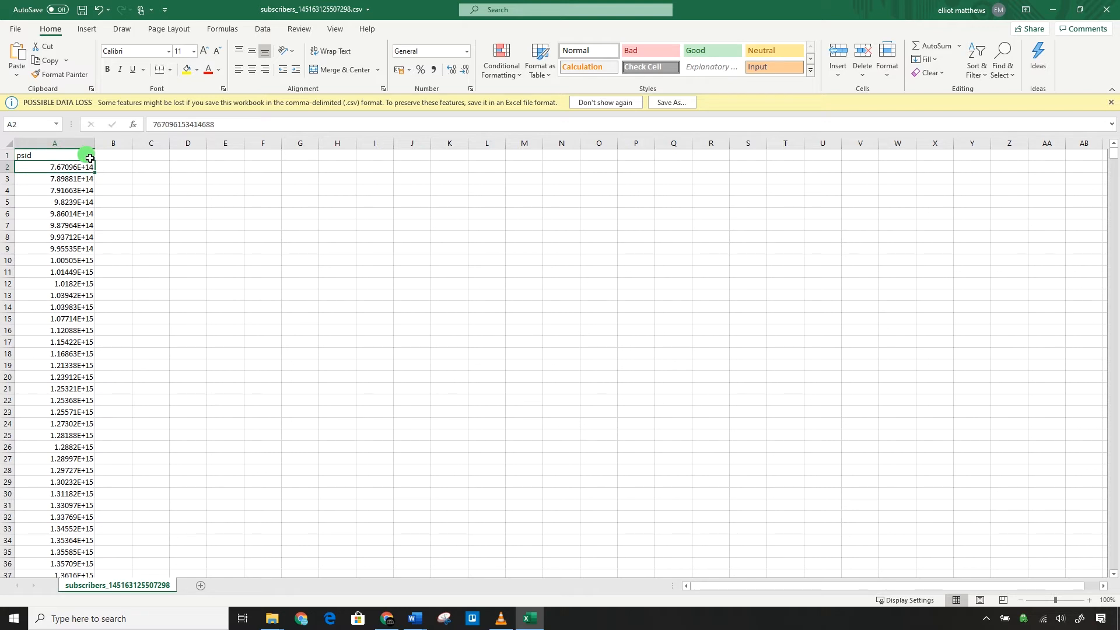
key(ctrl+shift+Down)
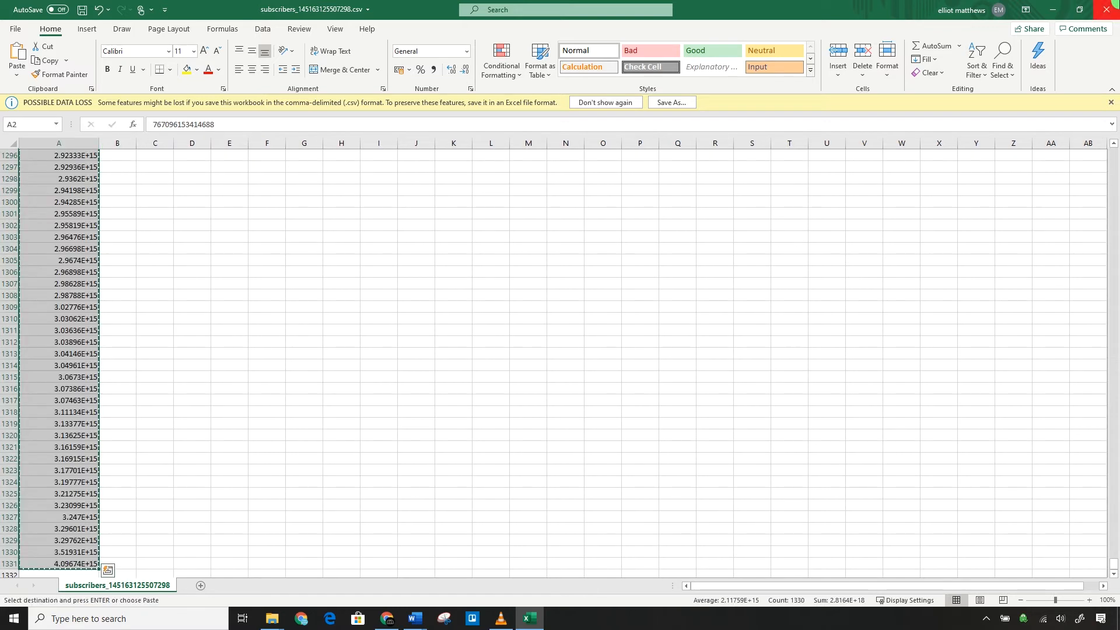
click(1052, 10)
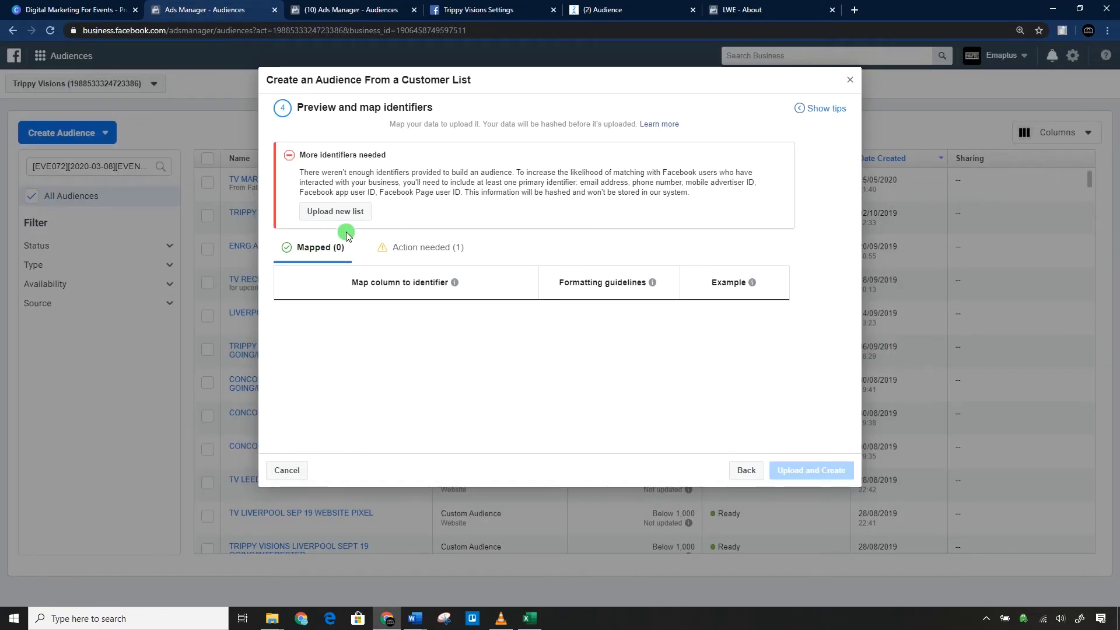
Replace the uploaded list with the pasted PSIDs under a "Facebook page user ID" heading and continue to the mapping.
click(338, 212)
click(329, 274)
key(ctrl+v)
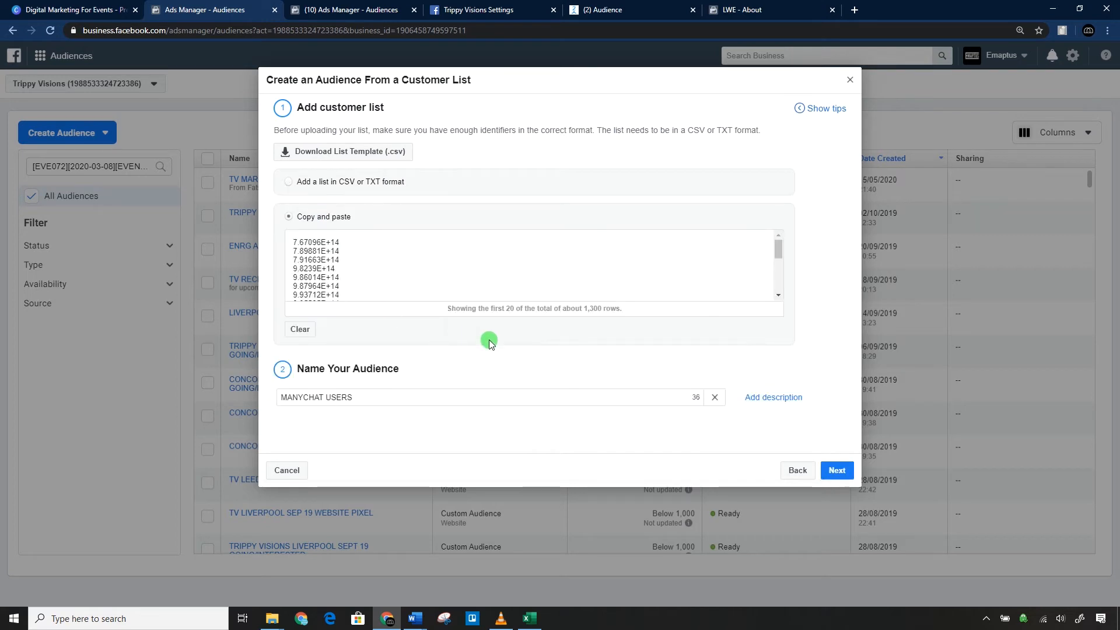
click(836, 467)
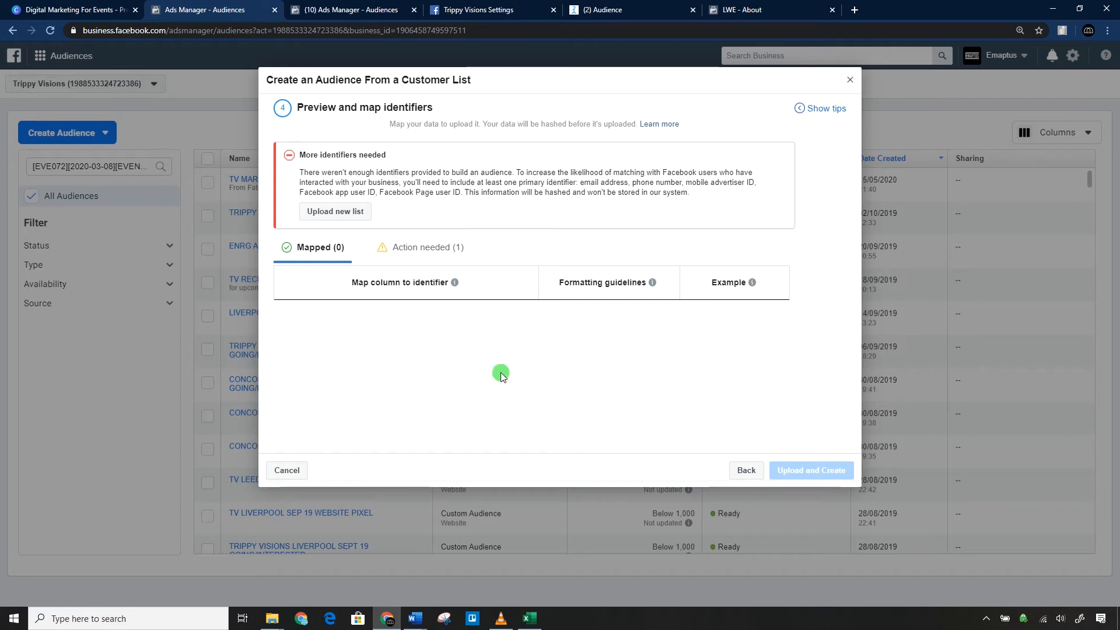
Map the unmapped column of pasted IDs to the Facebook Page user ID identifier.
click(408, 247)
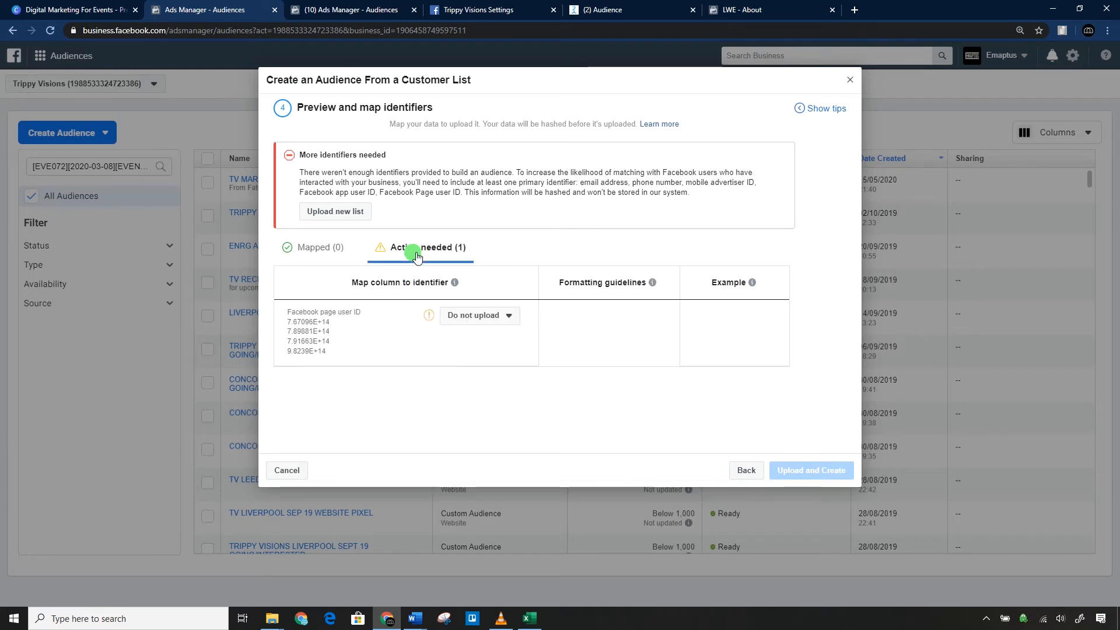
click(470, 313)
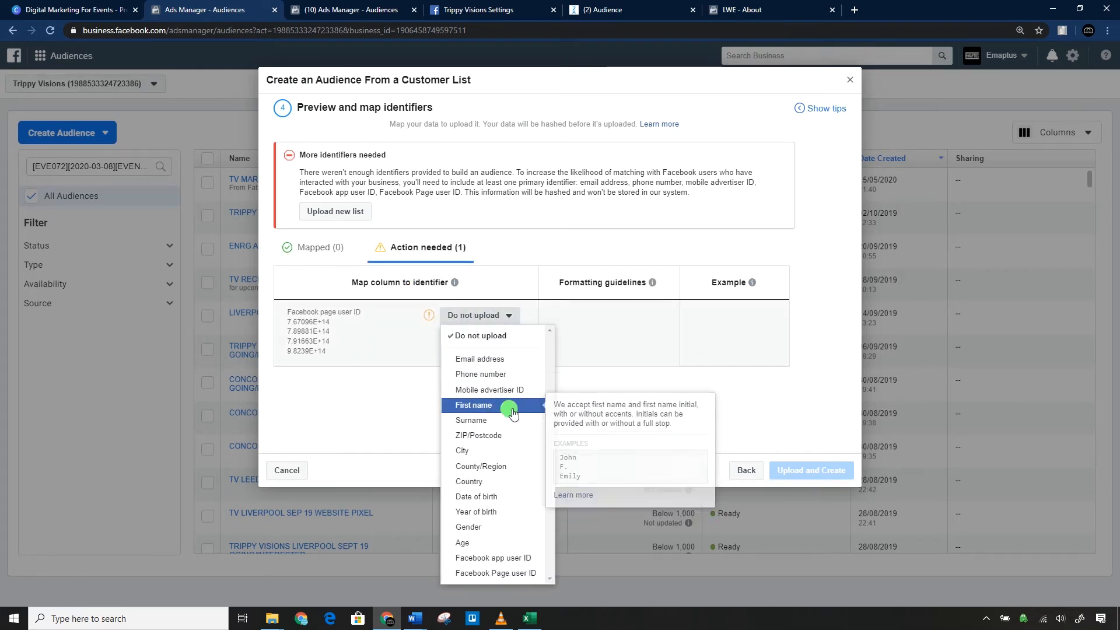
click(504, 573)
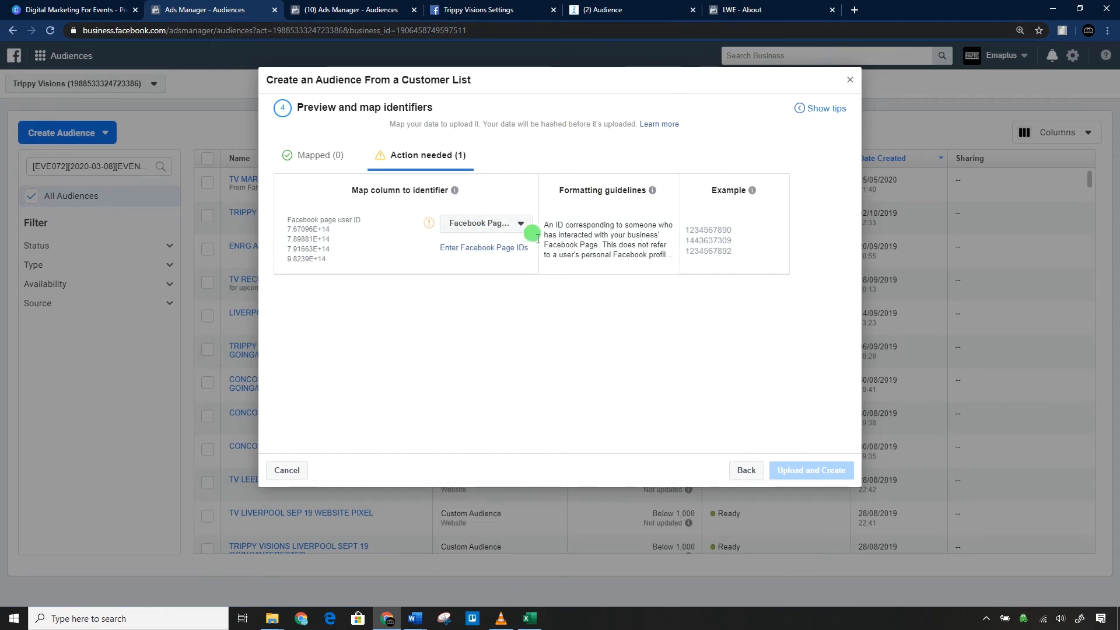
Check the Page ID on the LWE page and add it as the Facebook Page ID for the mapped column.
click(775, 10)
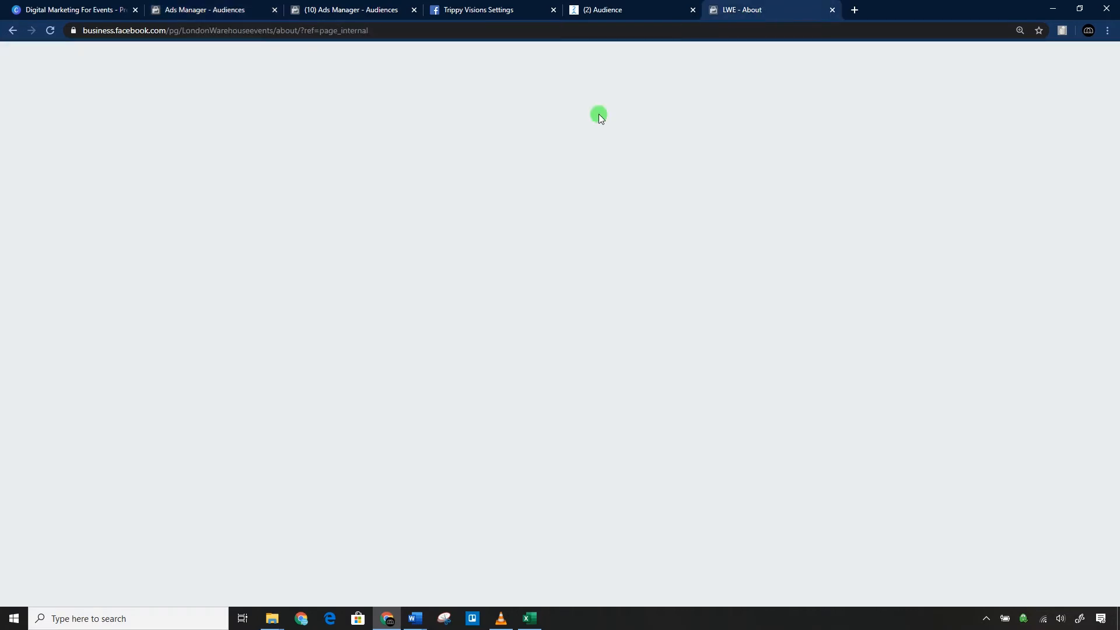
click(361, 5)
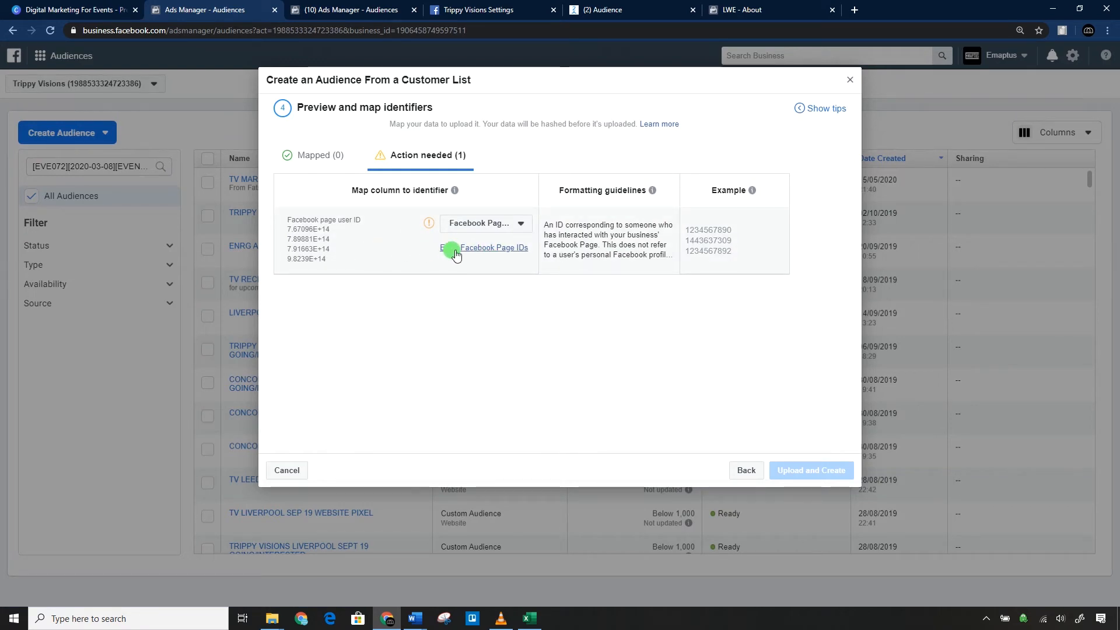
click(467, 225)
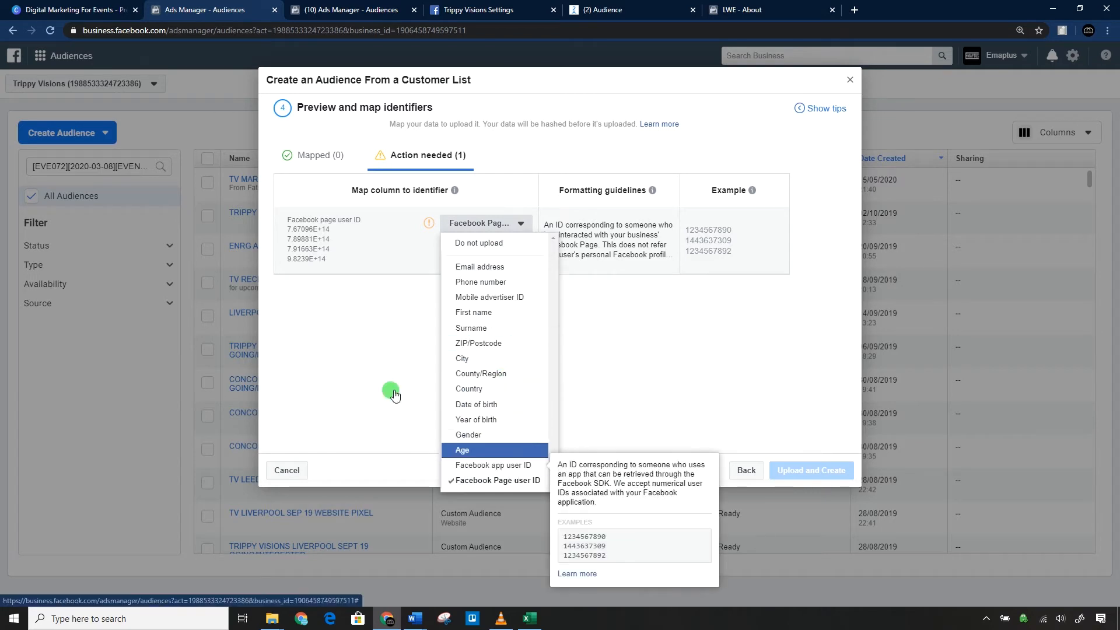
click(370, 311)
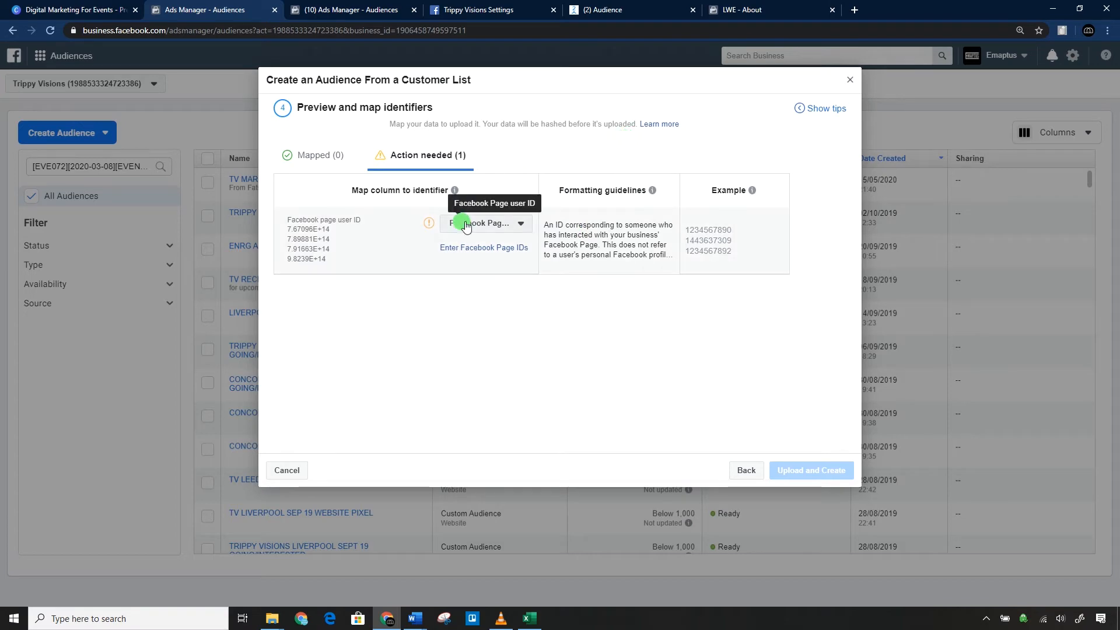
click(477, 247)
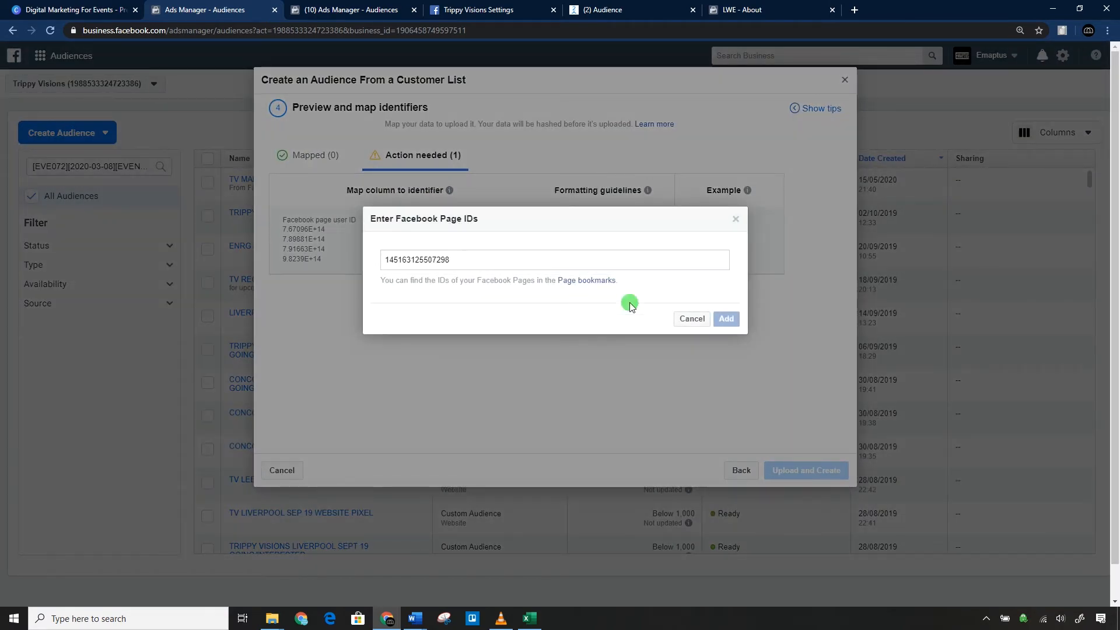
click(707, 320)
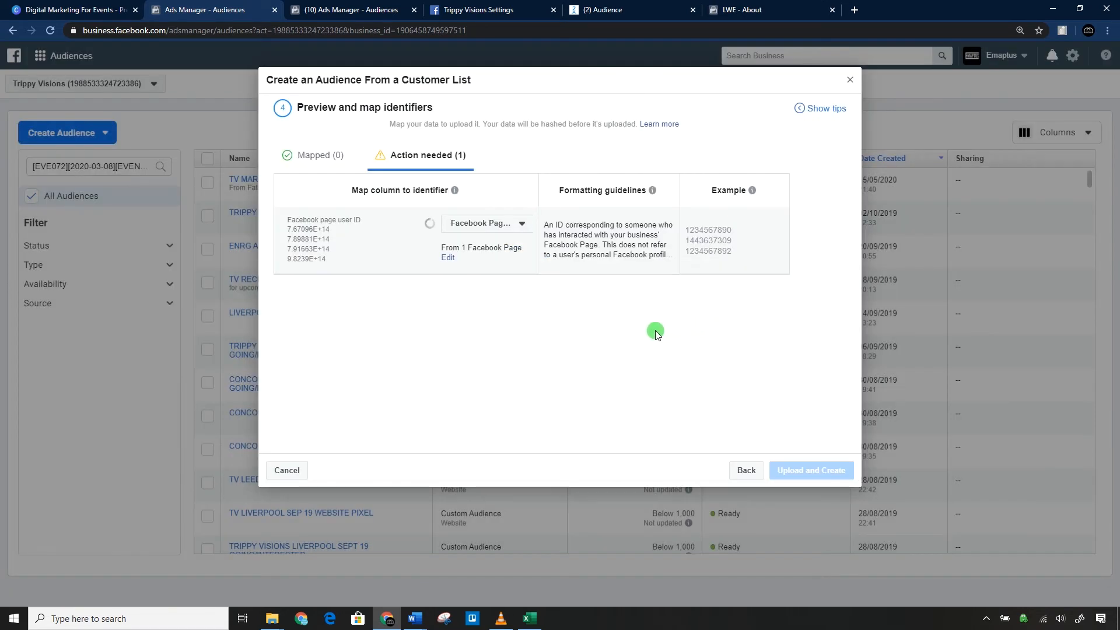
Check the column mapping, go back, and replace the pasted list with subscribers_145163125507298.csv from the Desktop.
mouse_move(428, 225)
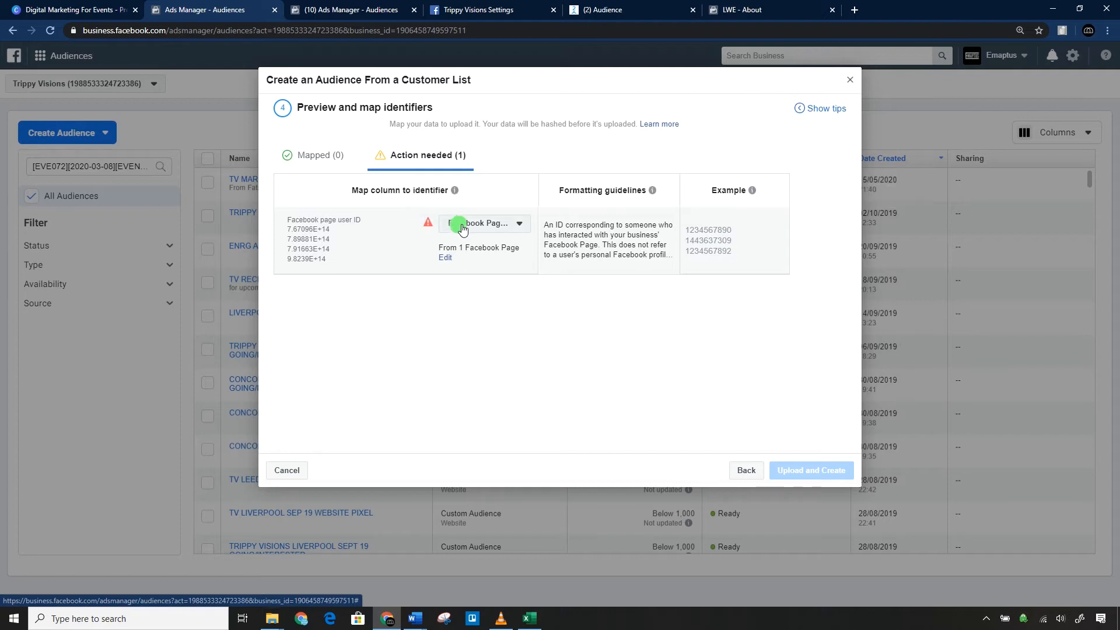
mouse_move(319, 233)
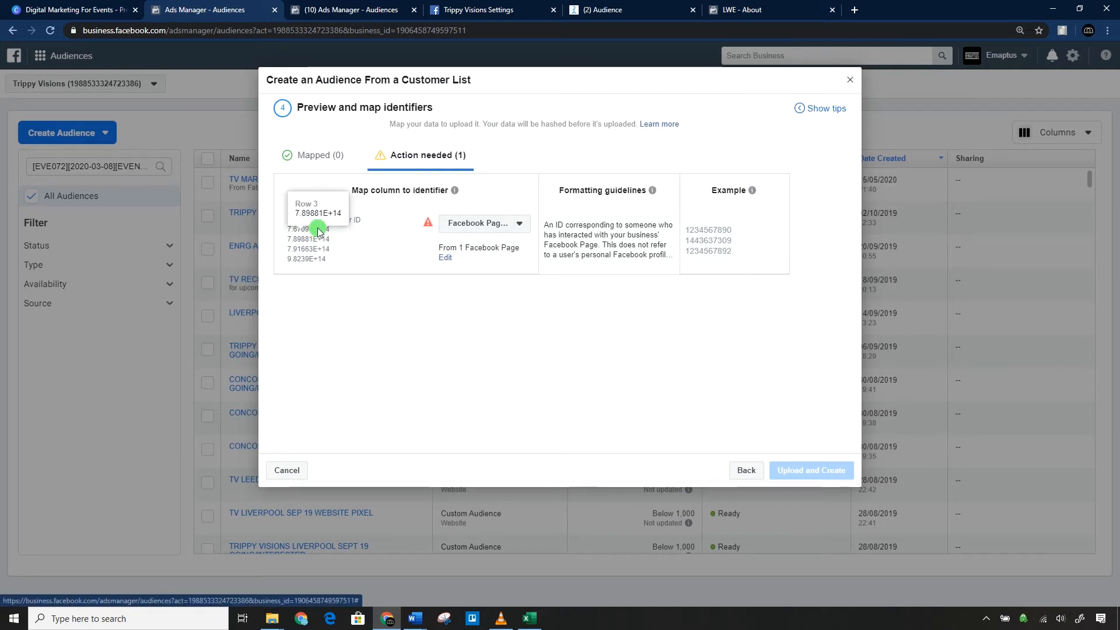
click(320, 155)
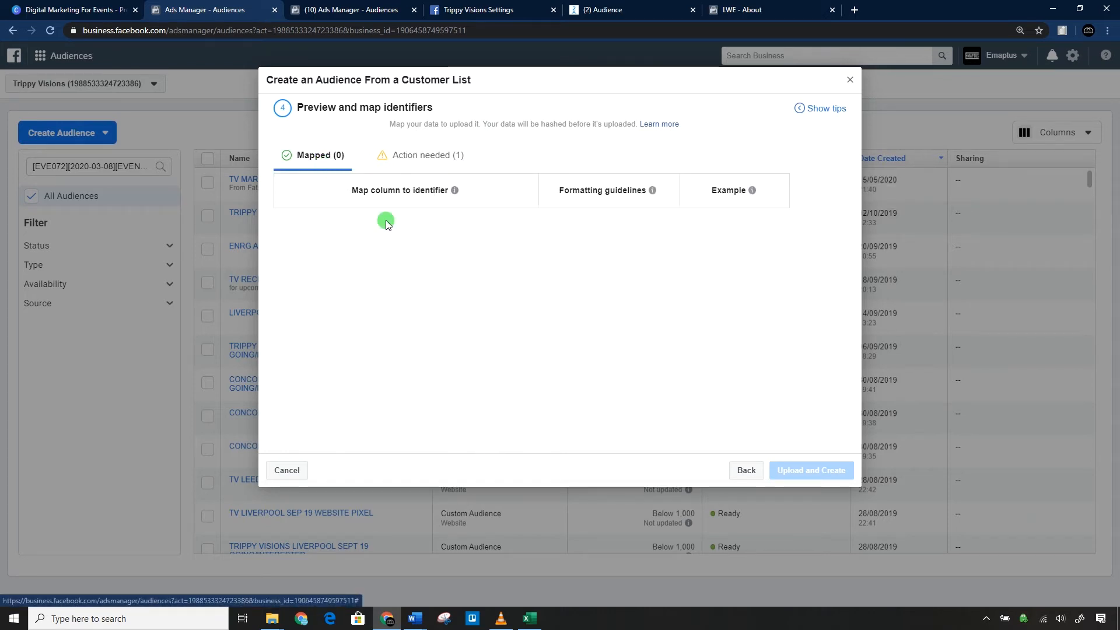
click(387, 157)
click(736, 470)
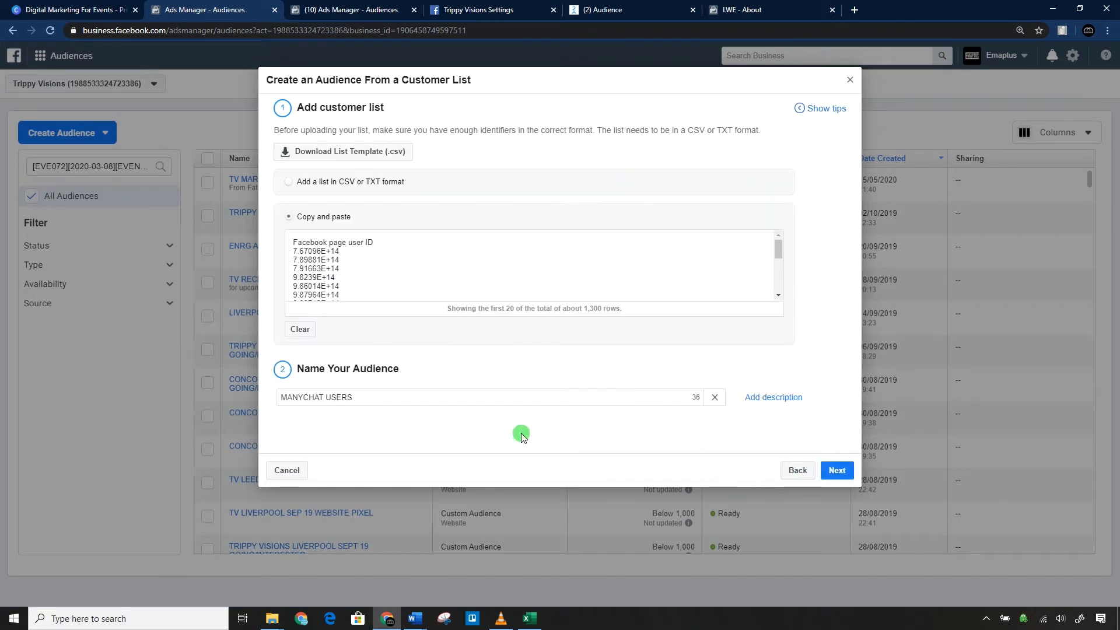
click(320, 181)
click(584, 222)
click(257, 196)
click(716, 438)
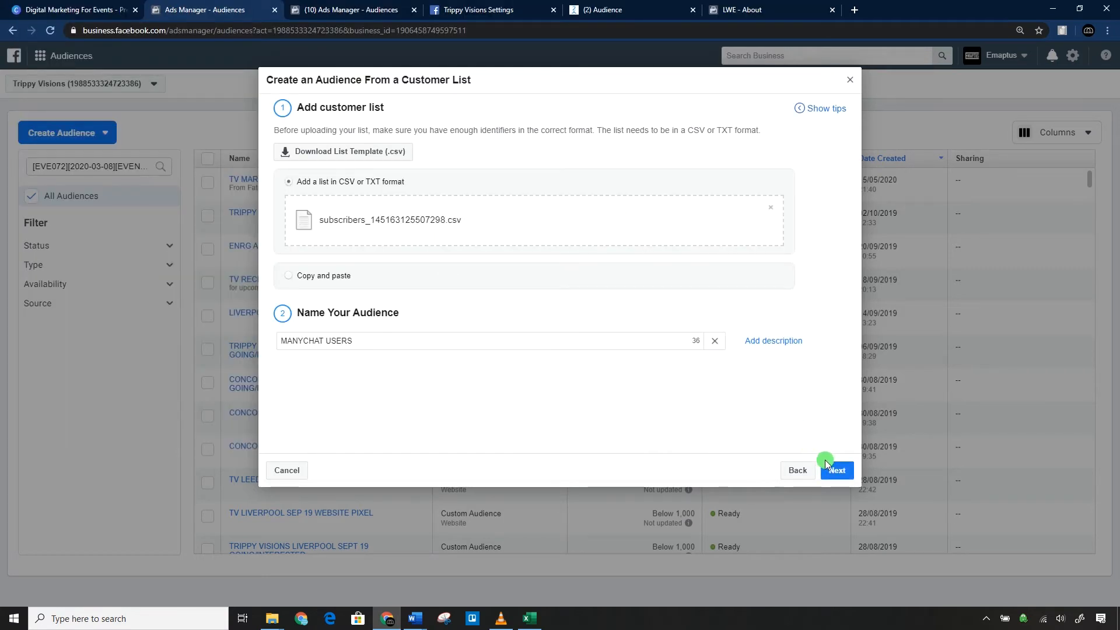
Map the psid column to Facebook Page user ID with the copied Page ID, and upload the list to create the MANYCHAT USERS audience.
click(819, 464)
click(396, 256)
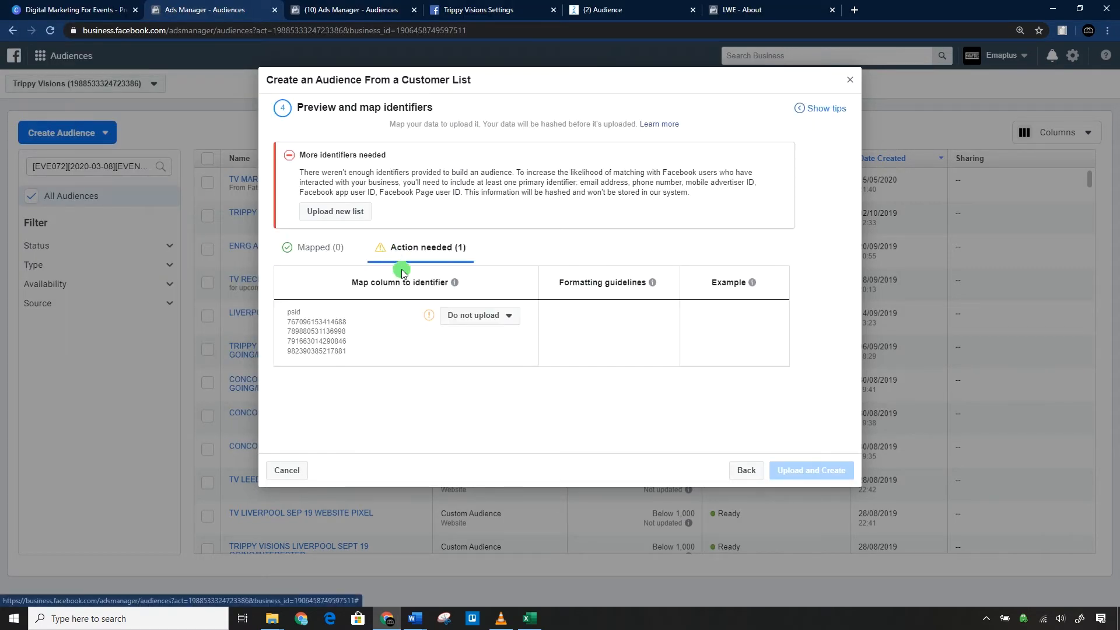
click(463, 318)
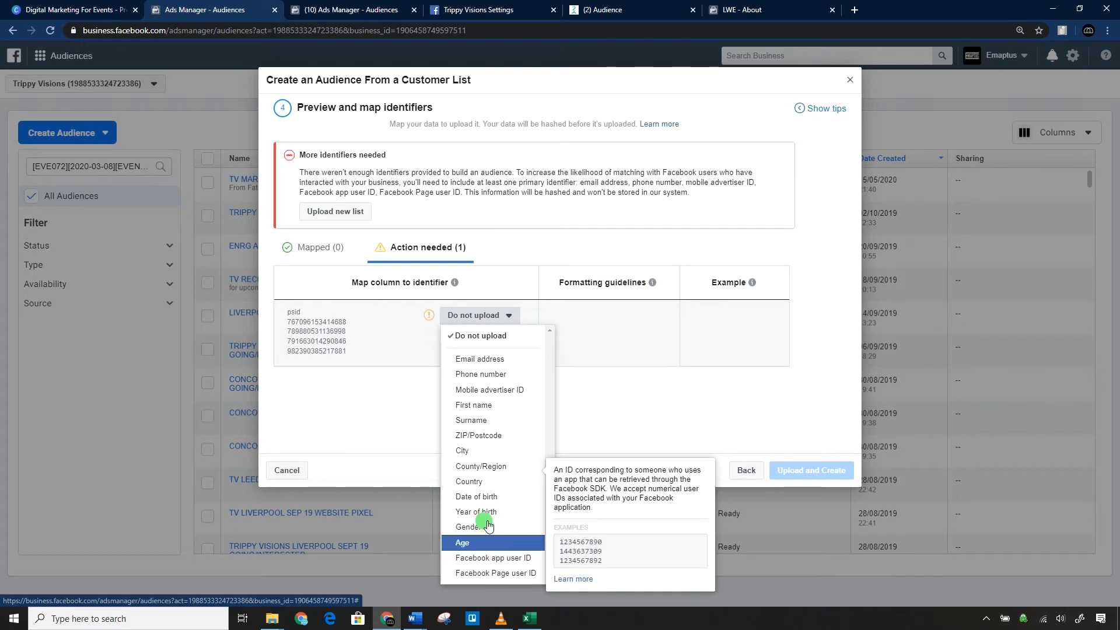
click(529, 618)
click(79, 272)
click(529, 619)
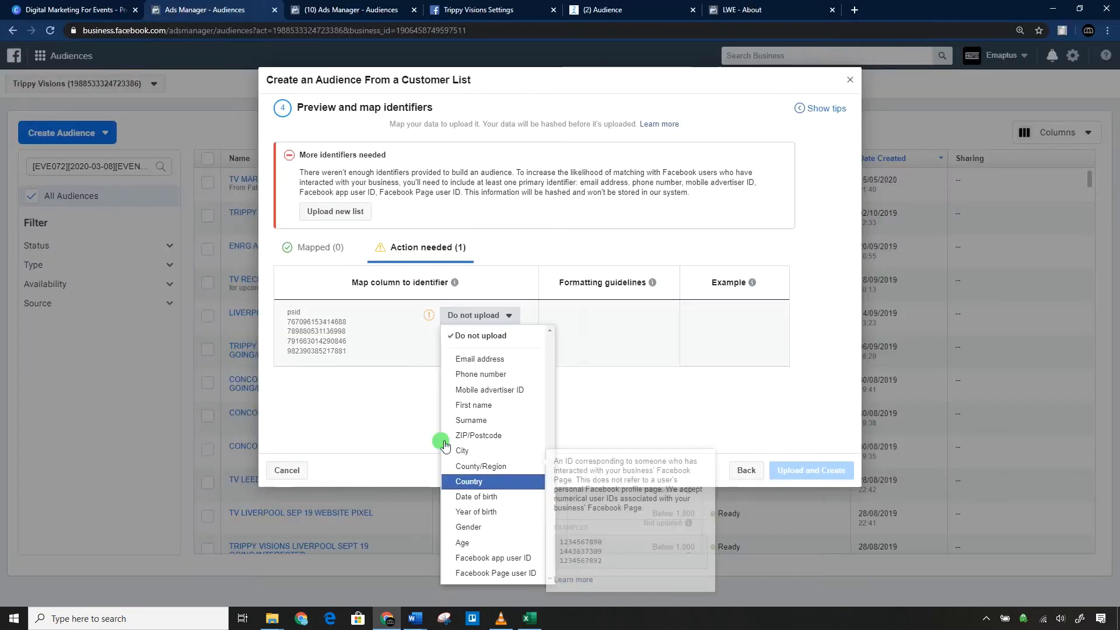
click(508, 572)
click(487, 247)
key(ctrl+v)
click(688, 320)
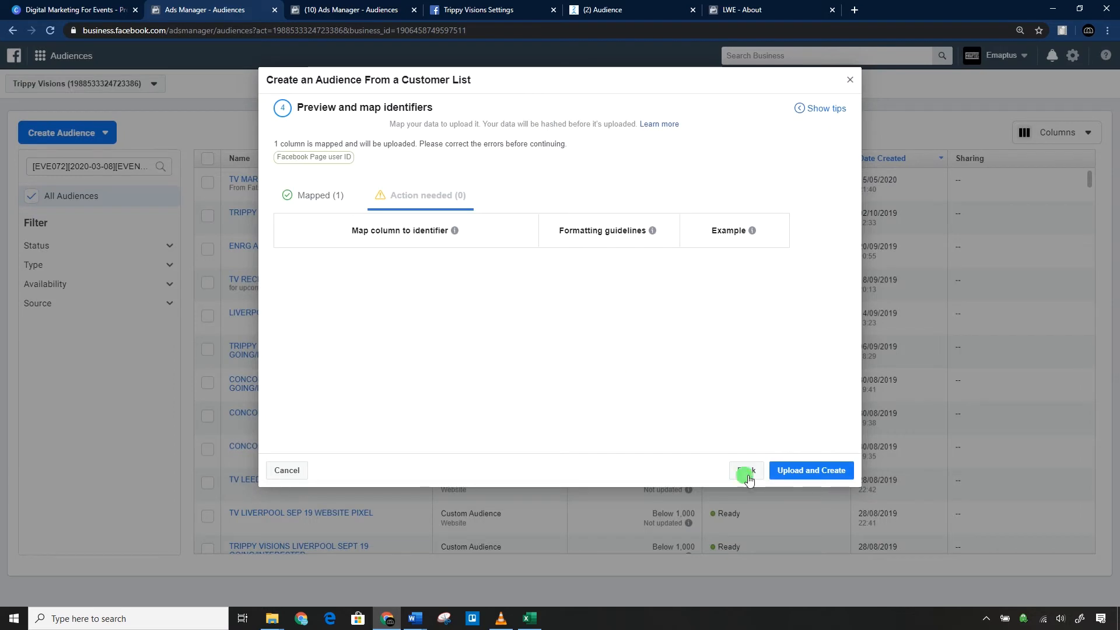
click(810, 472)
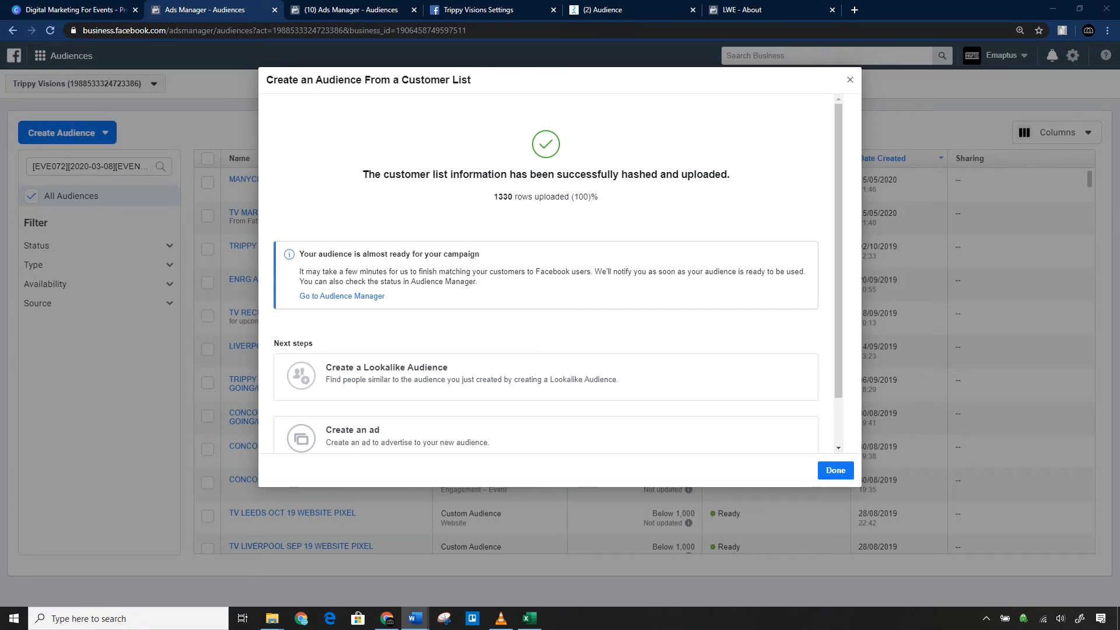
click(852, 476)
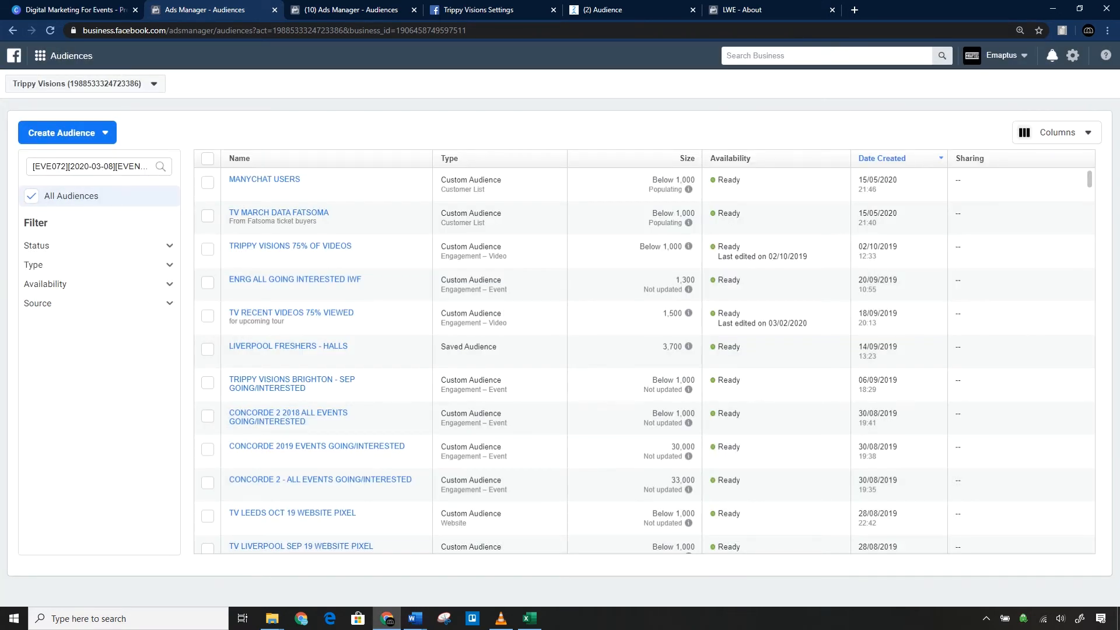
Start a video engagement custom audience for people who have watched at least 75% of the video.
click(83, 132)
click(78, 161)
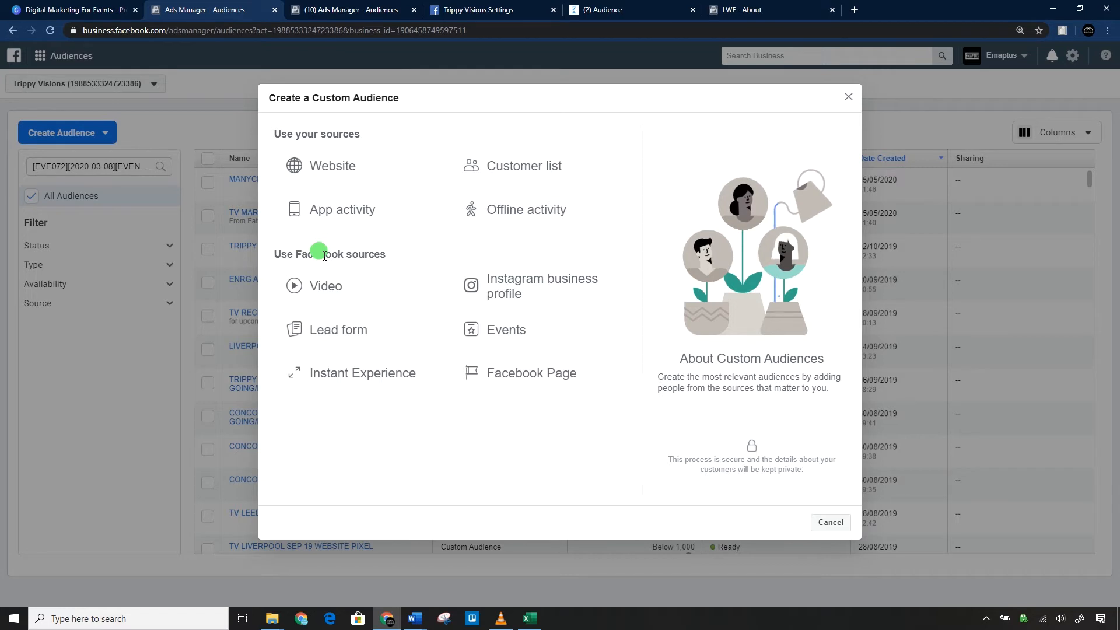
click(348, 276)
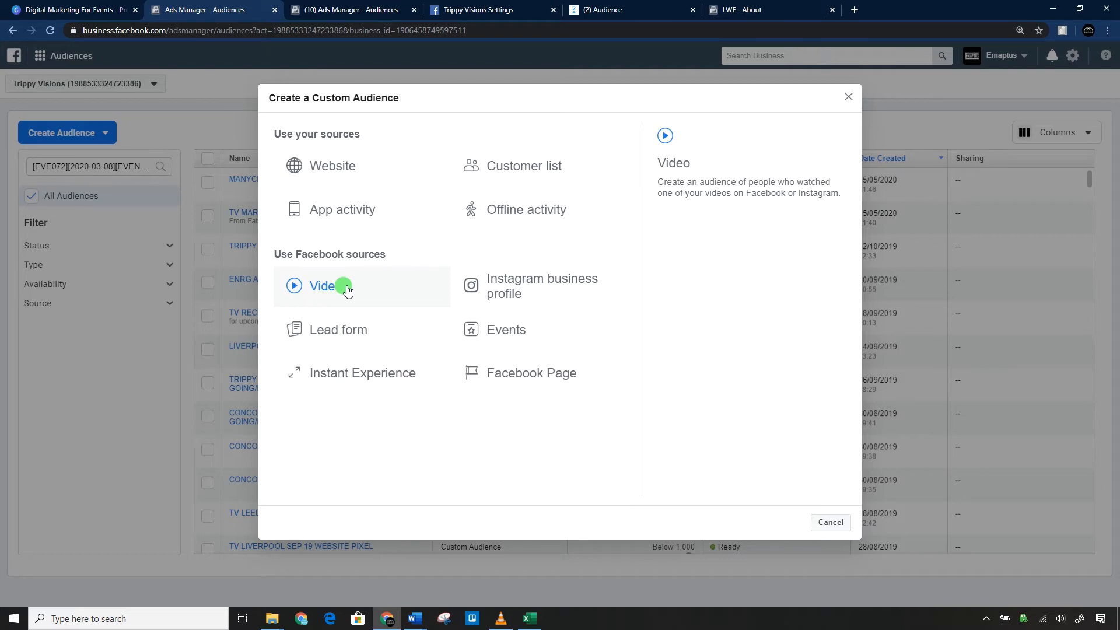
click(348, 290)
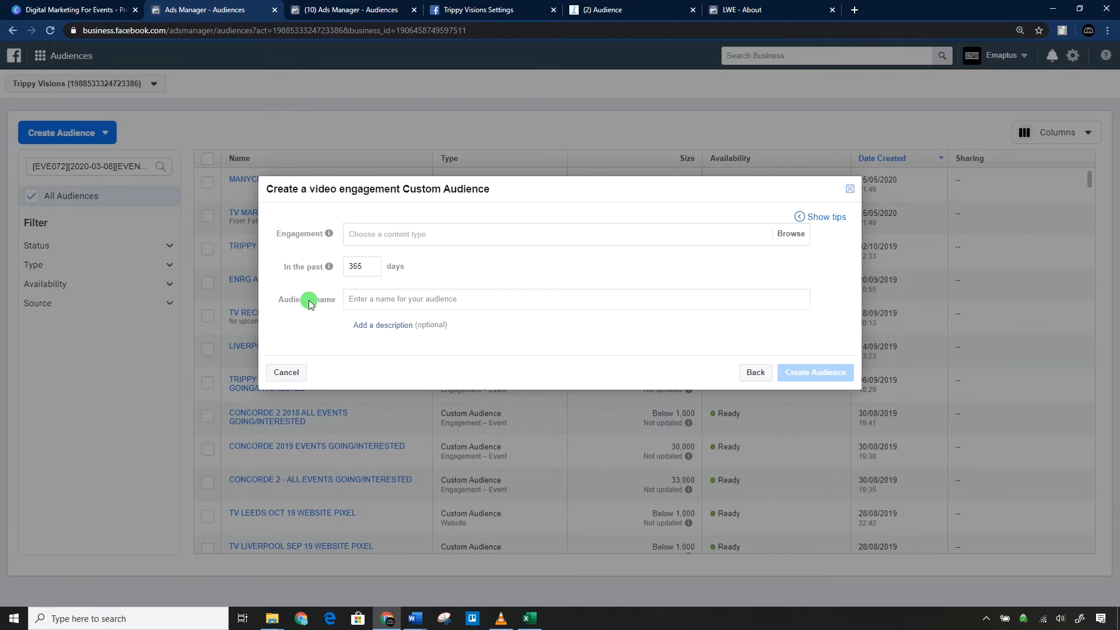
click(452, 231)
click(501, 349)
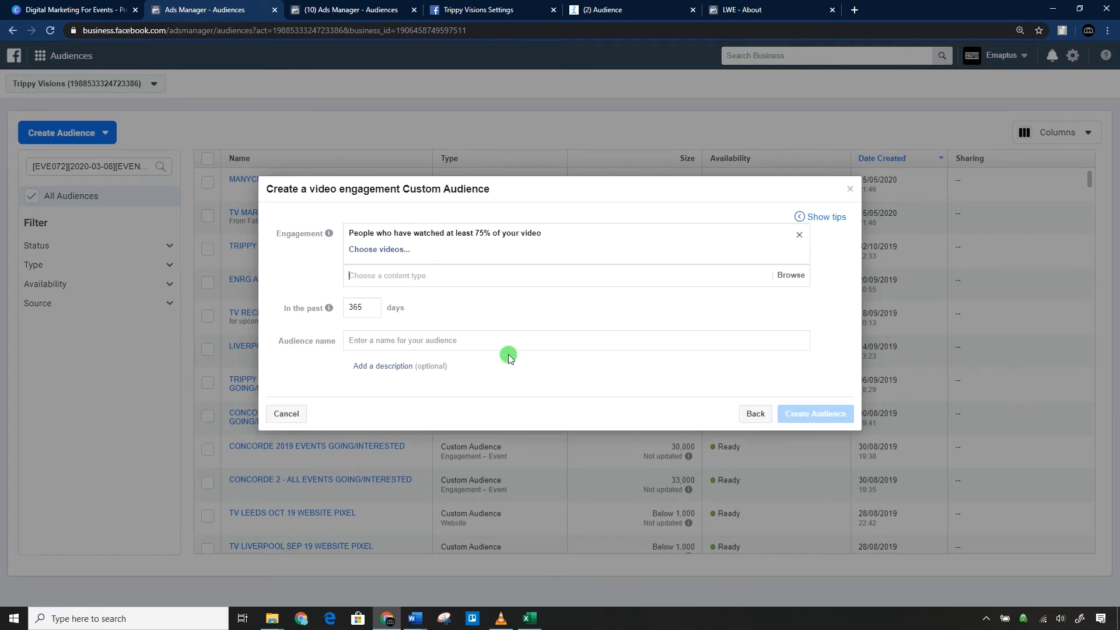
Choose the videos through glasses 1.mp4, TONIGHT LEEDS GLASSES.mp4, 08.03.19 Jack Clip 1.mp4 and Trippy Visions - Brighton from the Trippy Visions Facebook Page.
click(376, 256)
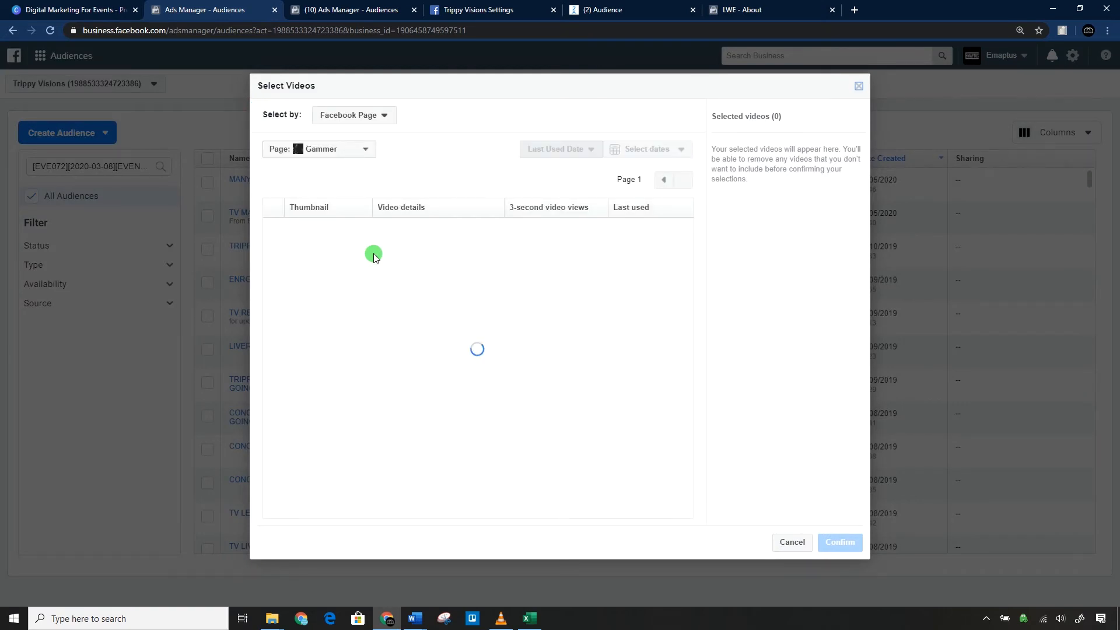
click(332, 149)
text(trip)
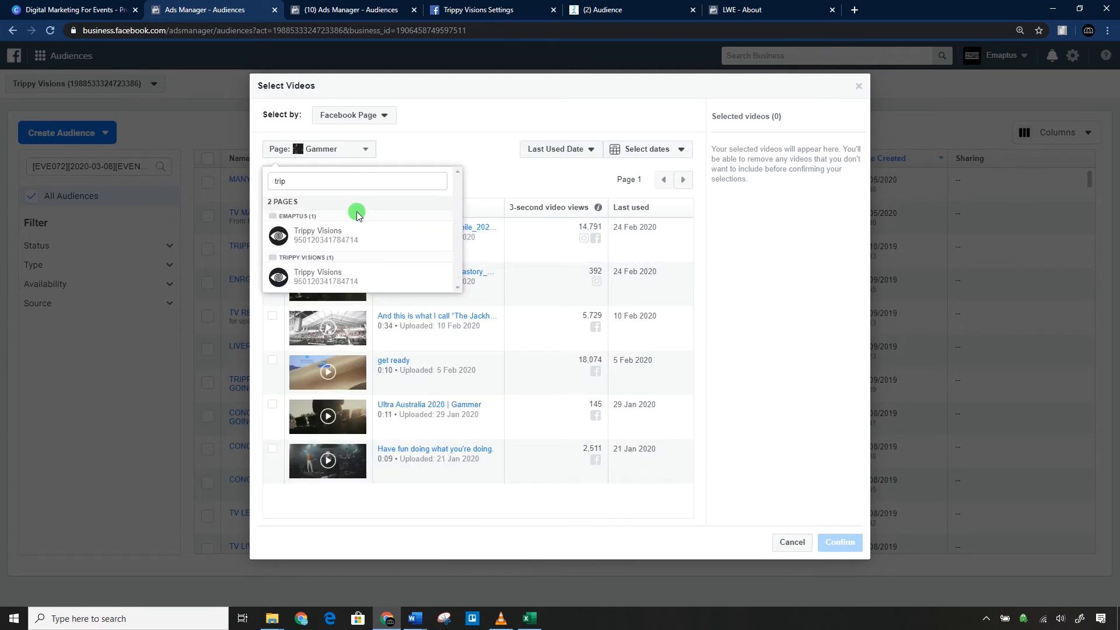
click(348, 230)
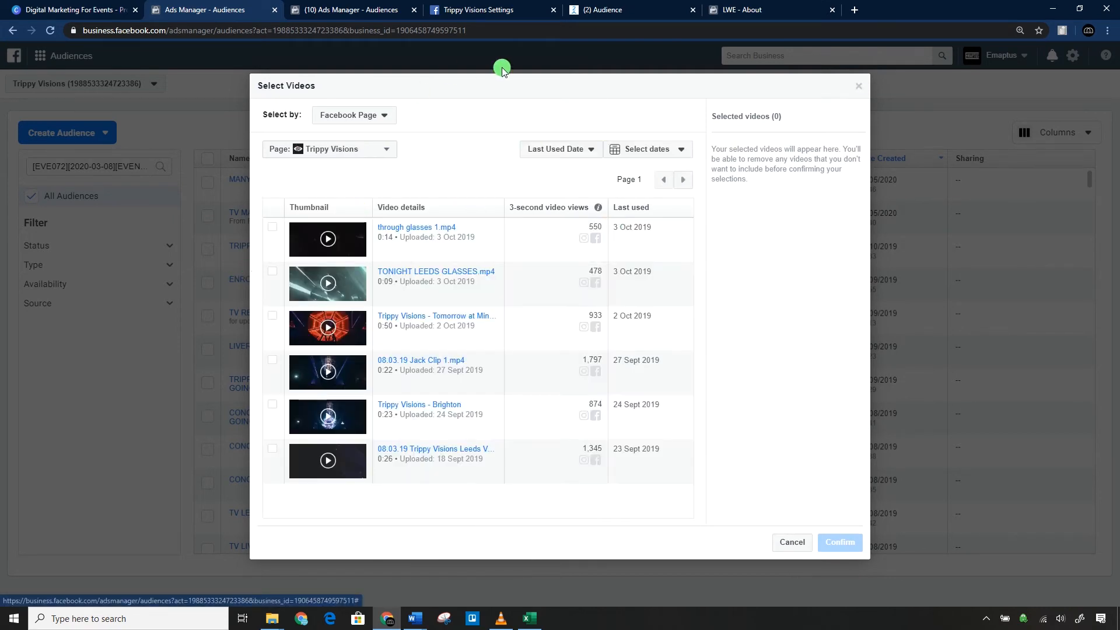
click(273, 269)
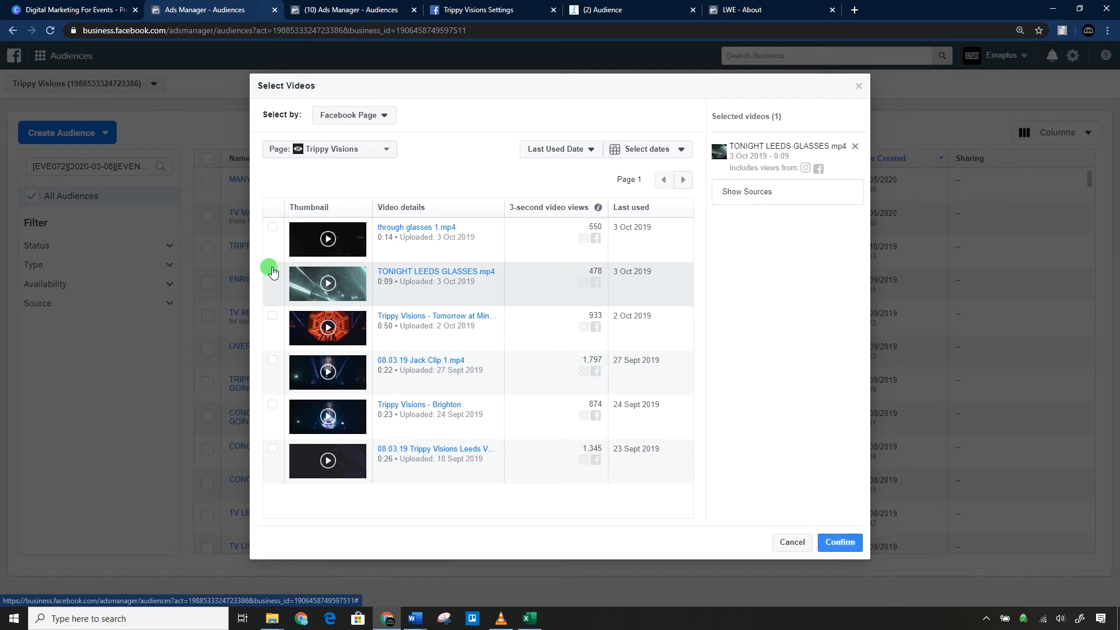
click(273, 227)
click(272, 359)
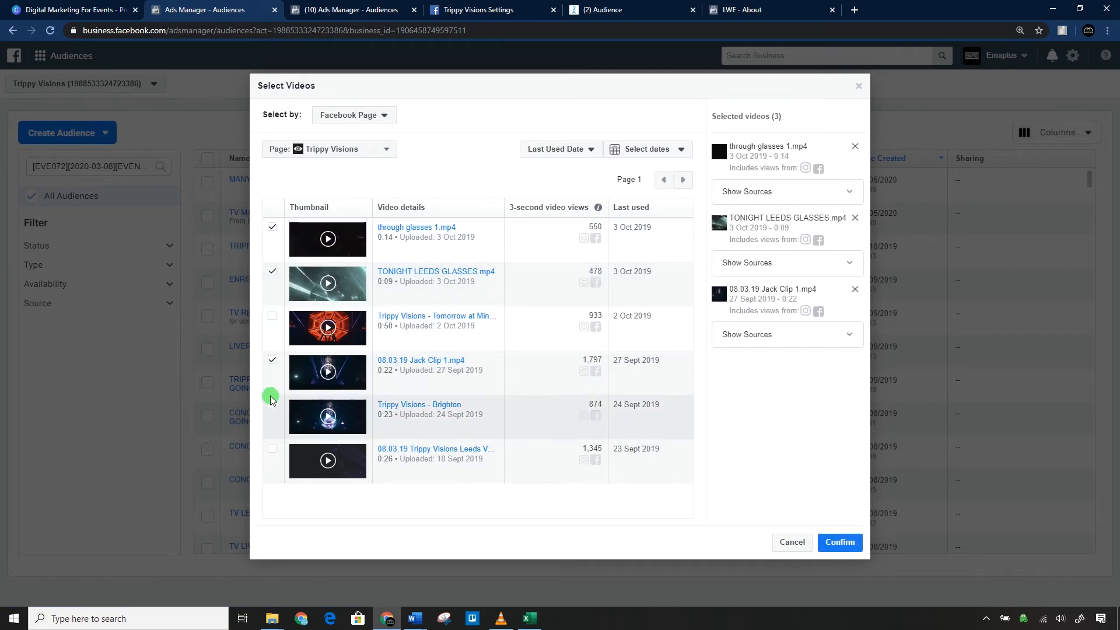
click(273, 403)
Add the 20 Sept 2019 "Trippy Visions - Tonight at Invisib..." video from the Instagram business profile trippyvisionsuk and confirm the video selection.
click(344, 119)
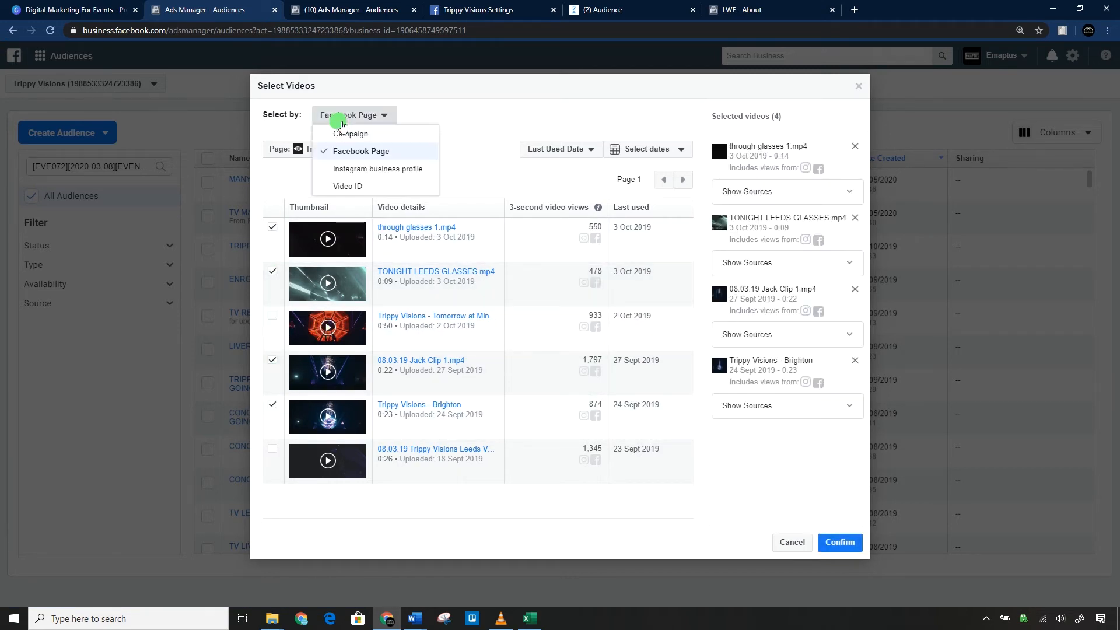
click(376, 168)
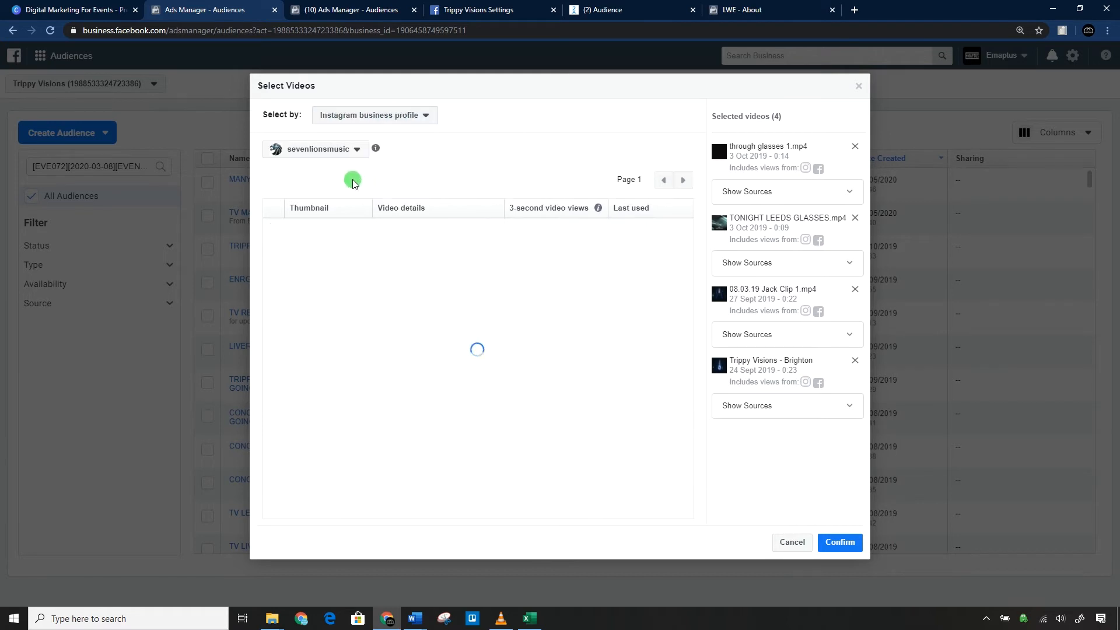
click(340, 150)
scroll(344, 193, down, 10)
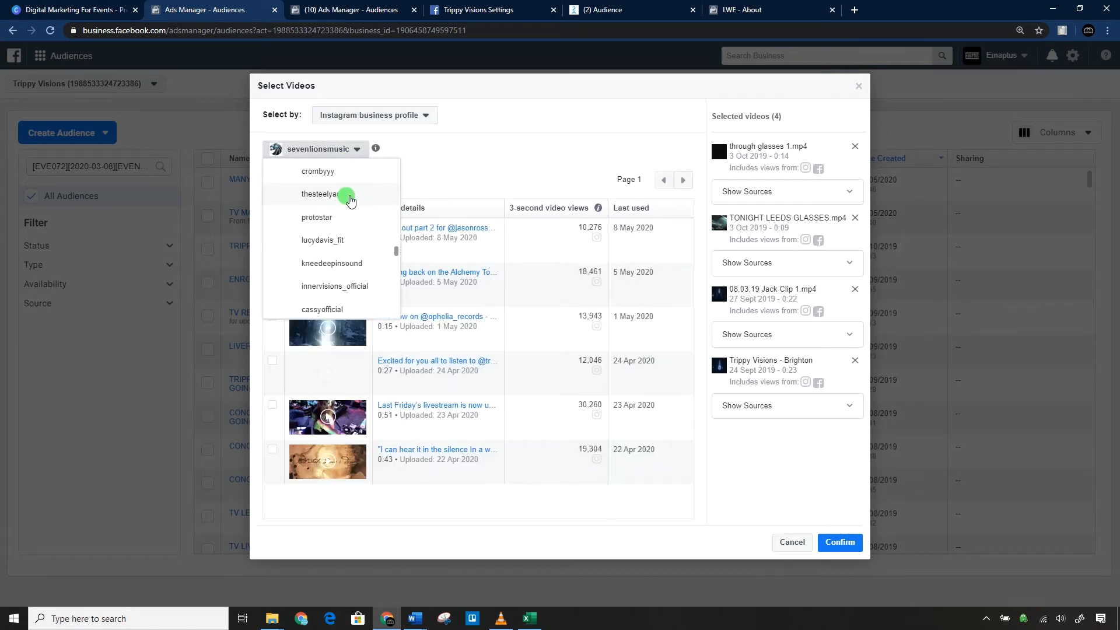
scroll(352, 201, up, 10)
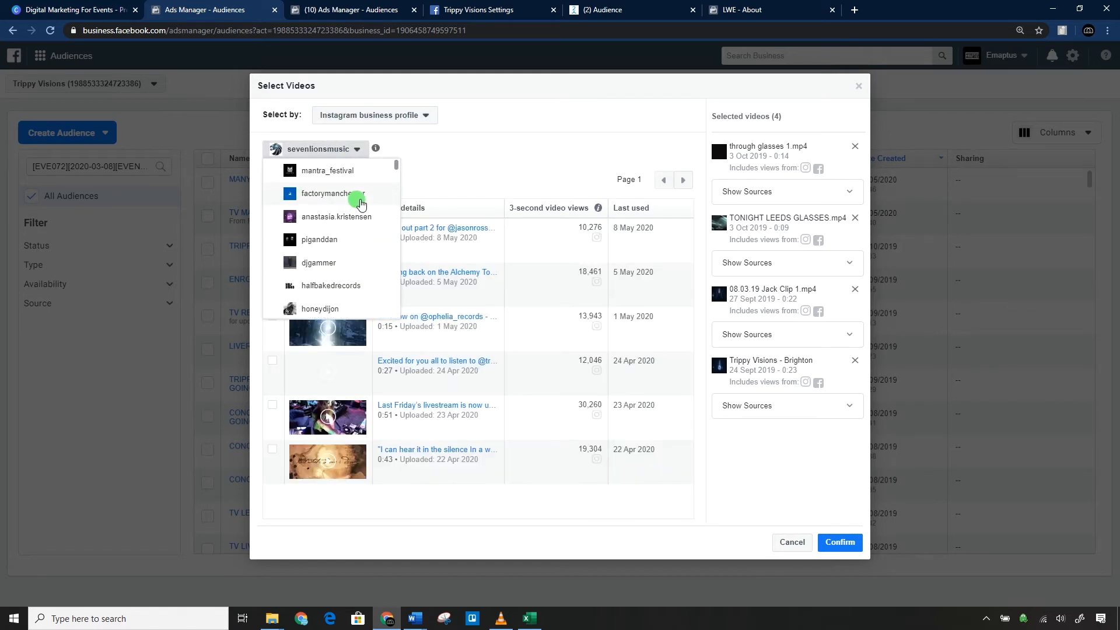
scroll(359, 204, down, 10)
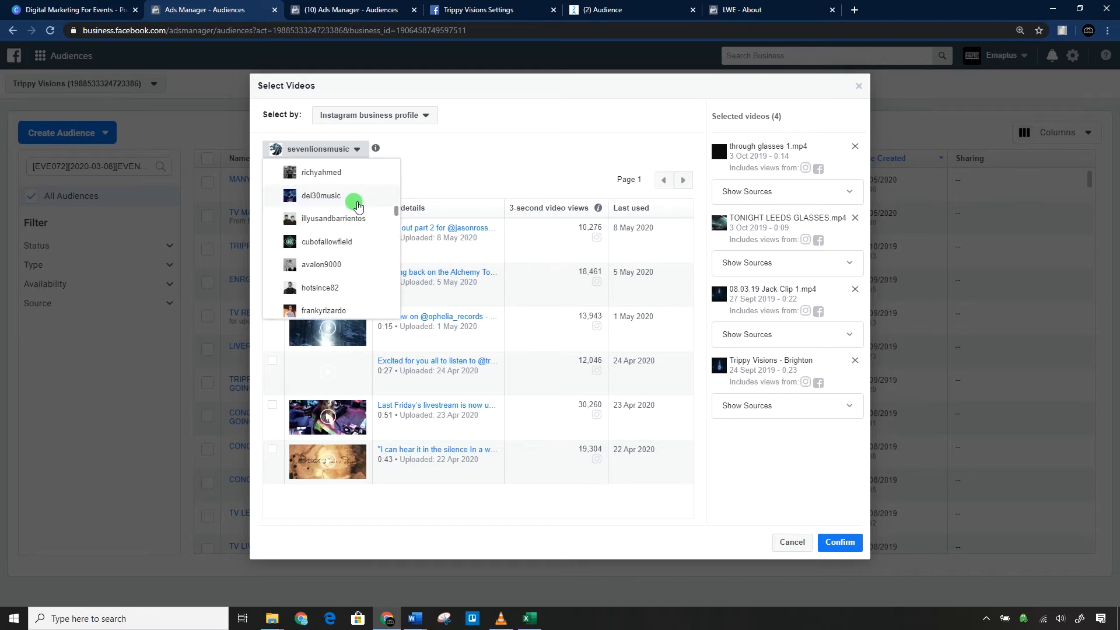
scroll(358, 205, down, 10)
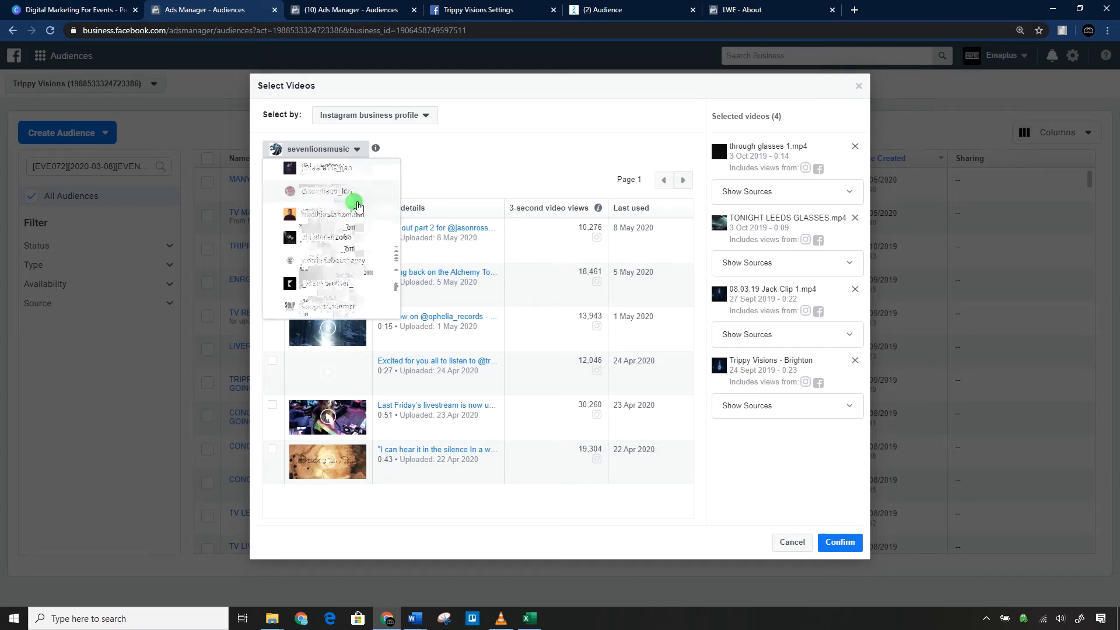
scroll(358, 205, down, 3)
scroll(358, 205, down, 10)
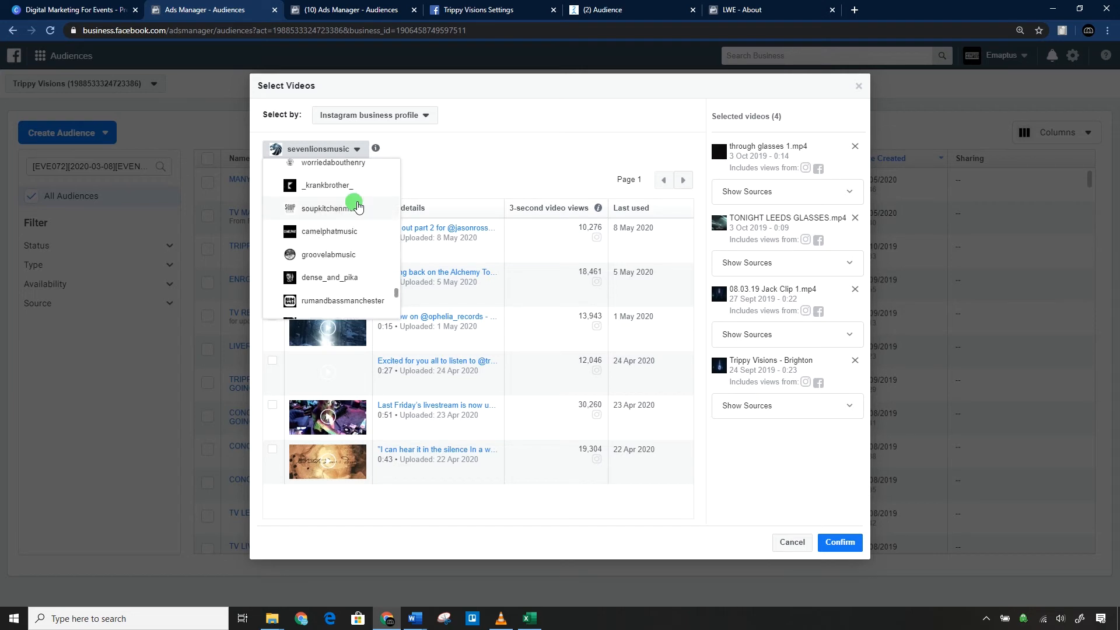
scroll(358, 205, up, 10)
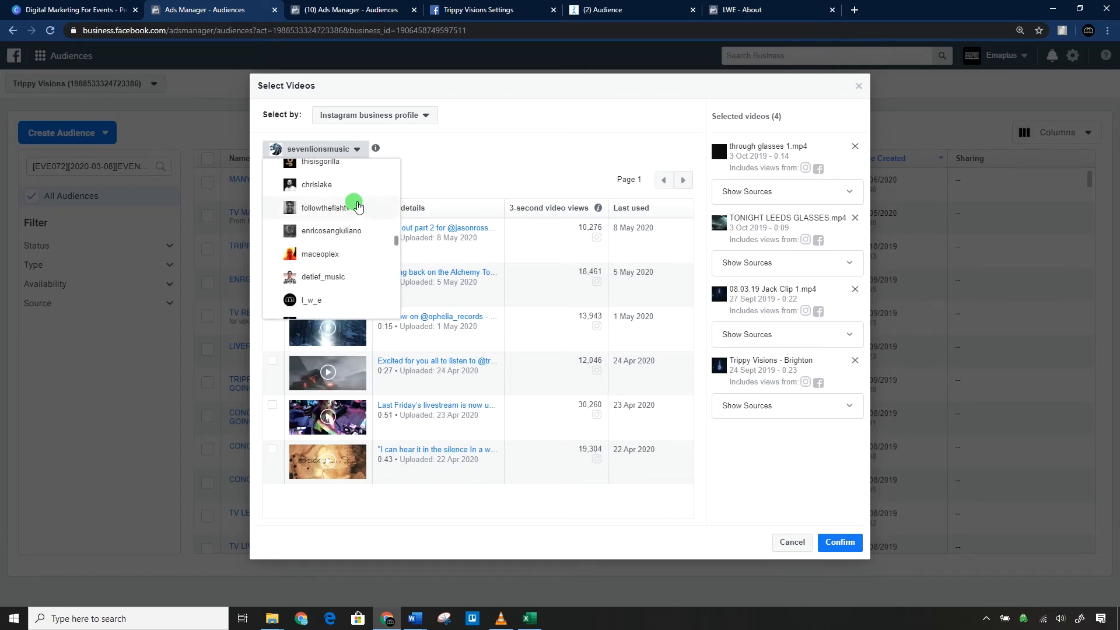
scroll(358, 206, up, 10)
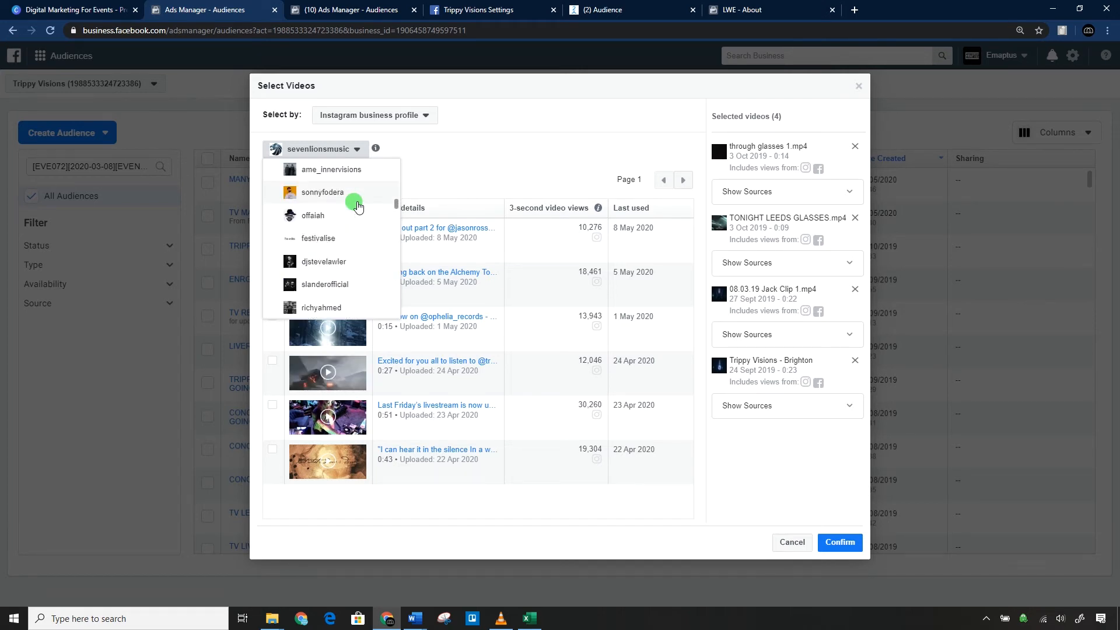
scroll(358, 206, down, 2)
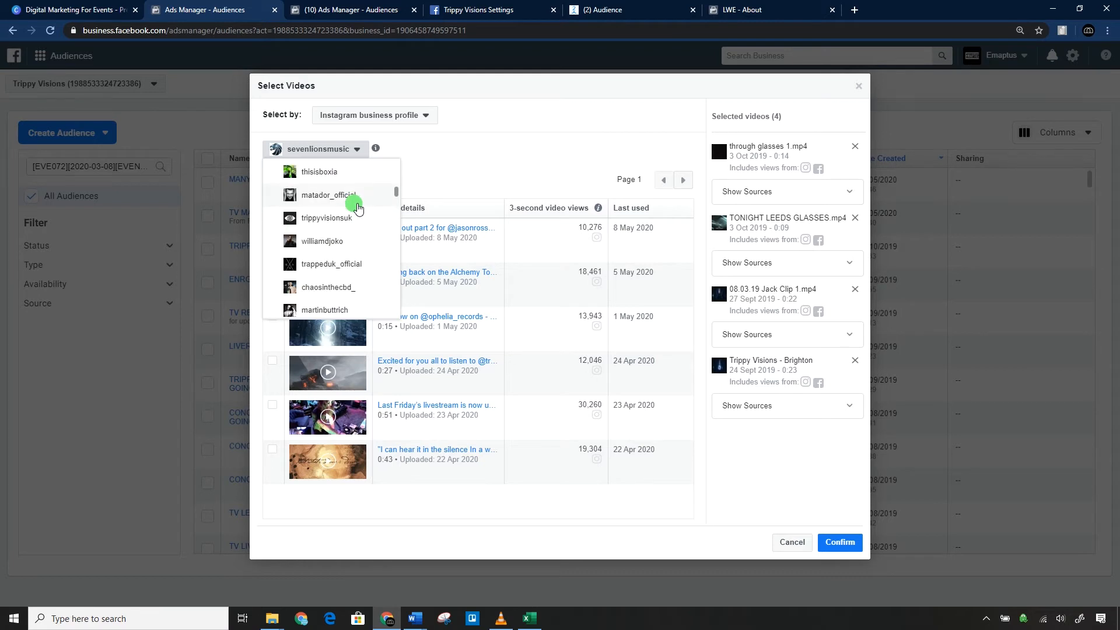
click(353, 225)
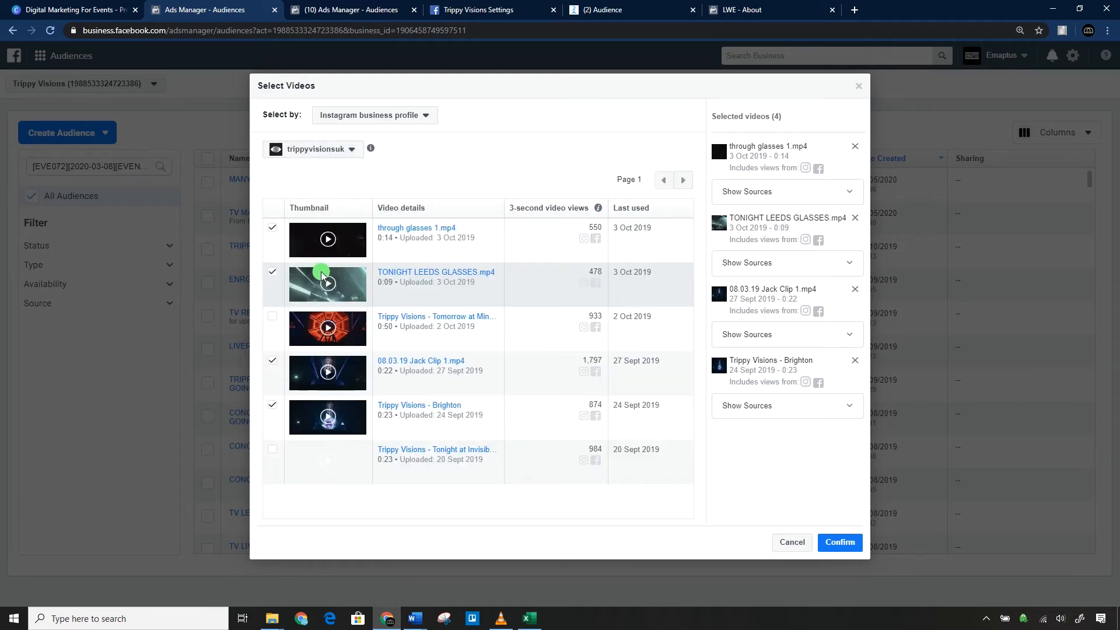
click(272, 449)
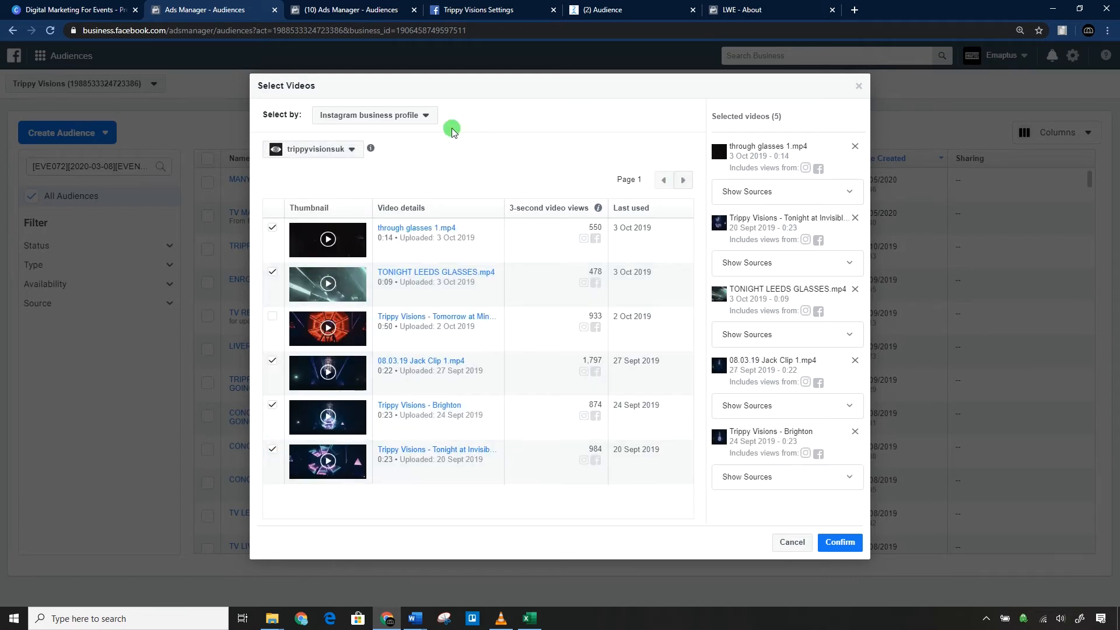
click(411, 119)
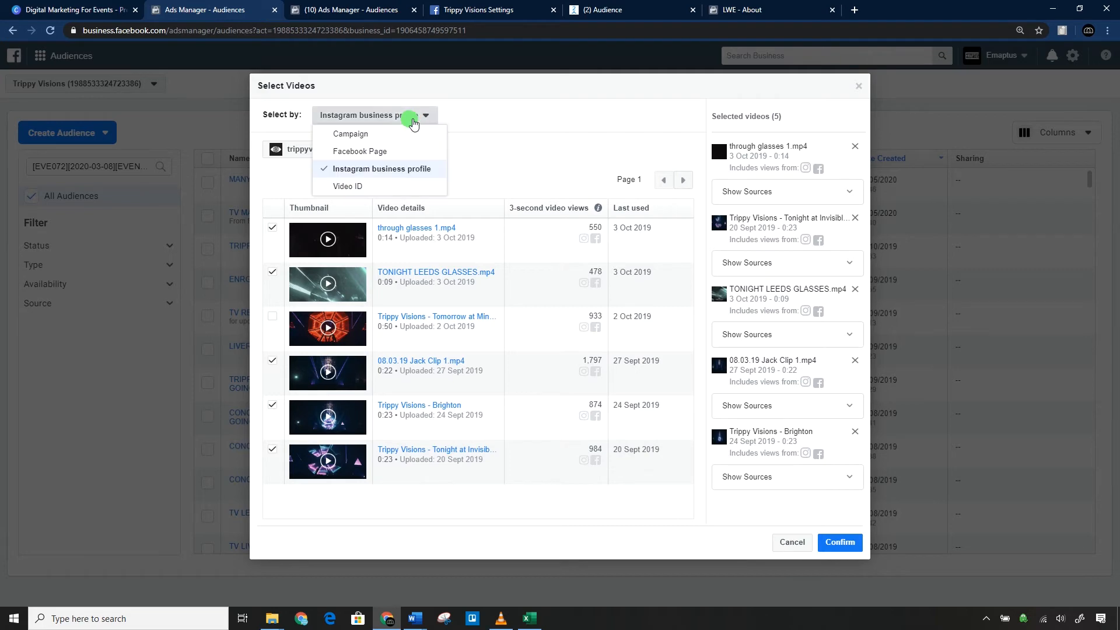
click(527, 139)
click(828, 543)
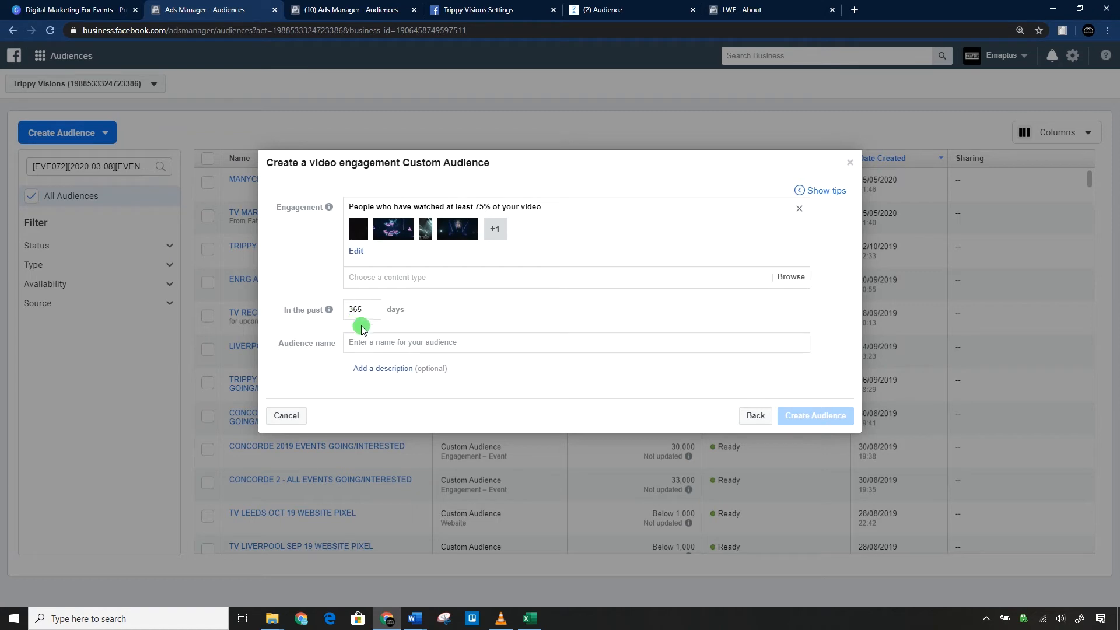
Name the audience "Trippy Visions recent videos 75% viewed", create it, and continue to the follow-up options.
click(386, 277)
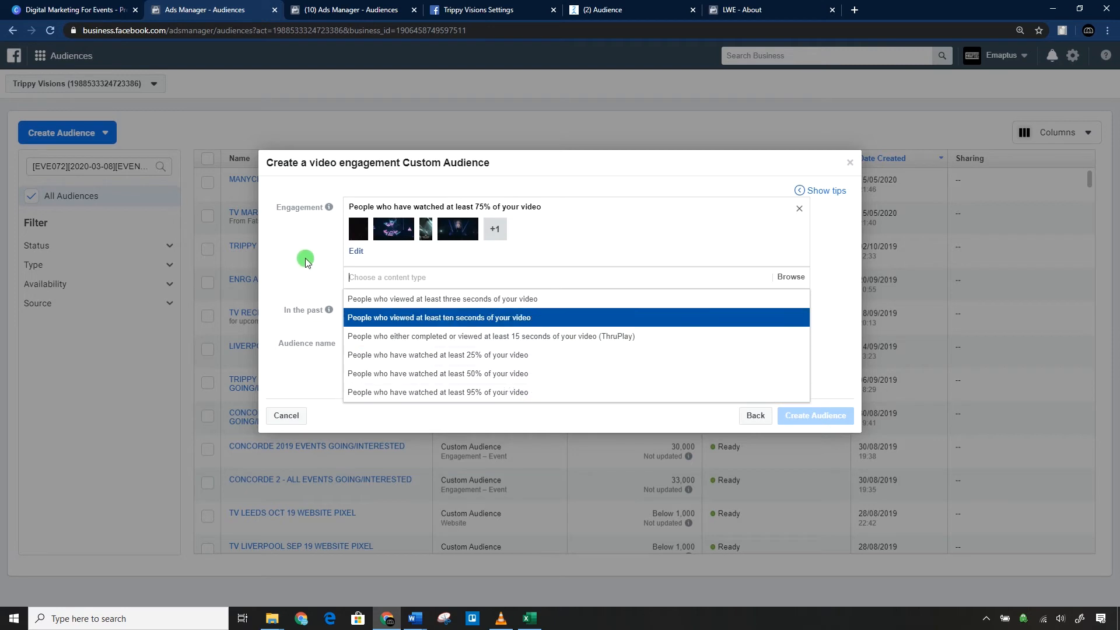
click(336, 216)
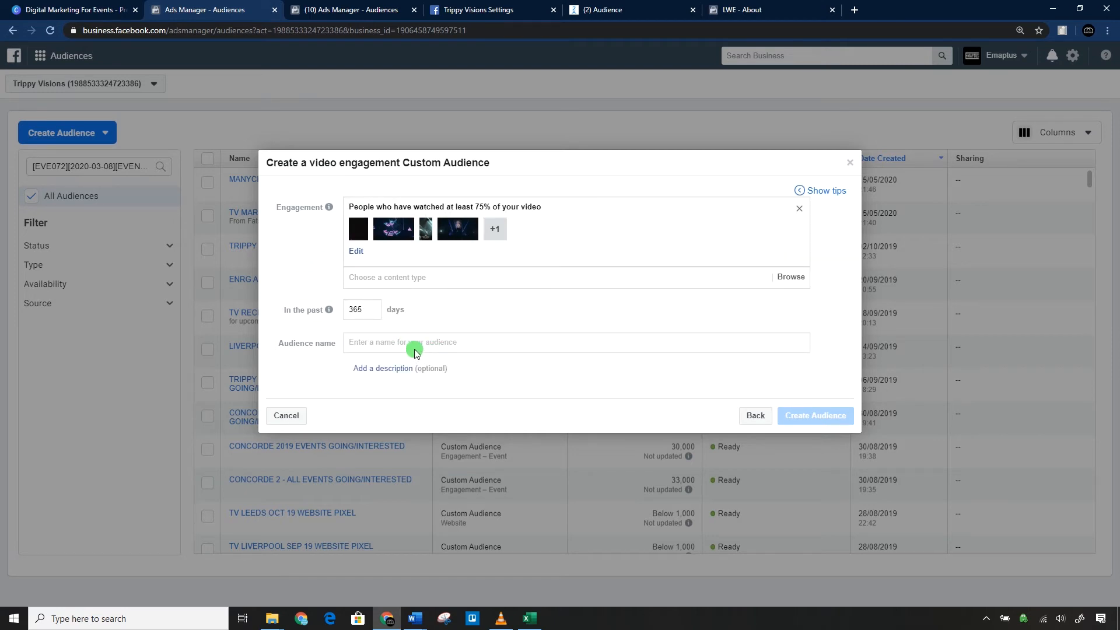
text(Trip)
text(Visions)
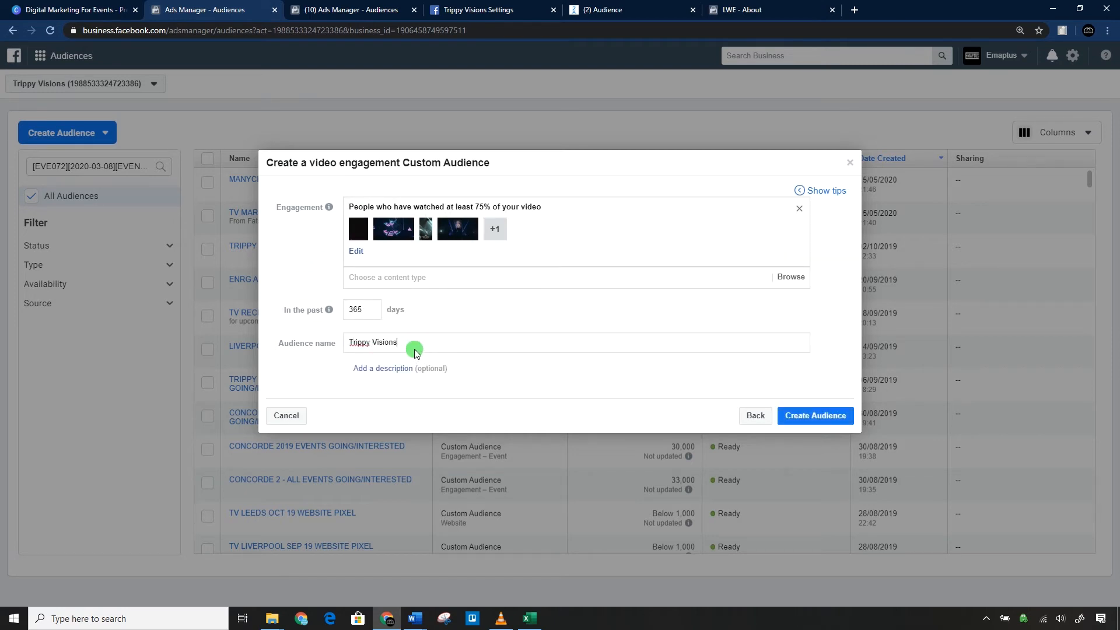
text( recent videos 75% viewed)
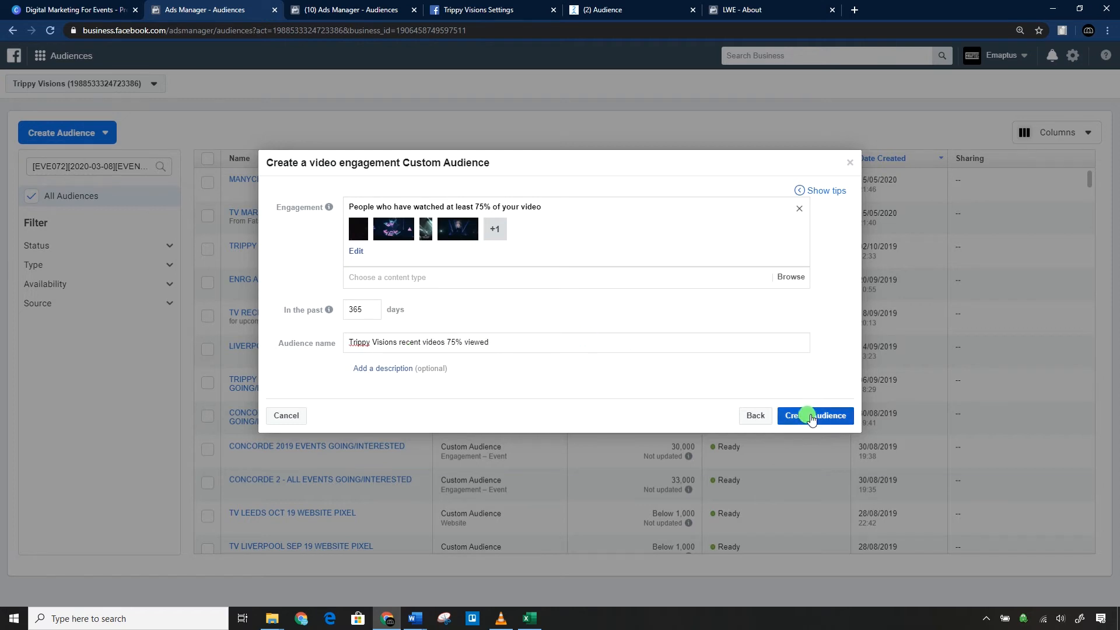
click(814, 415)
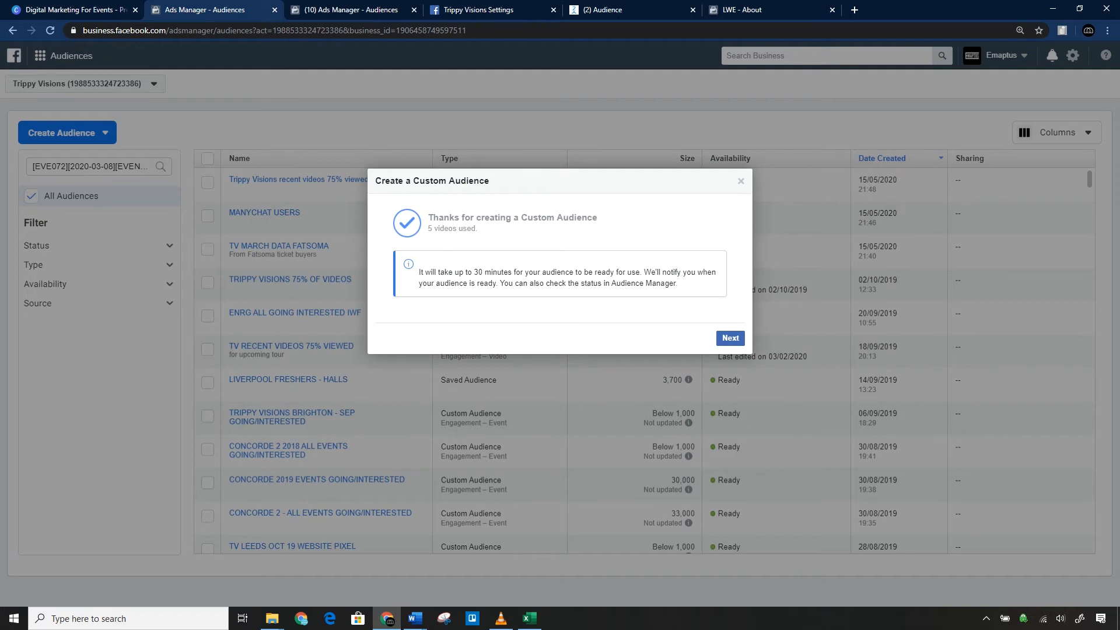
click(730, 337)
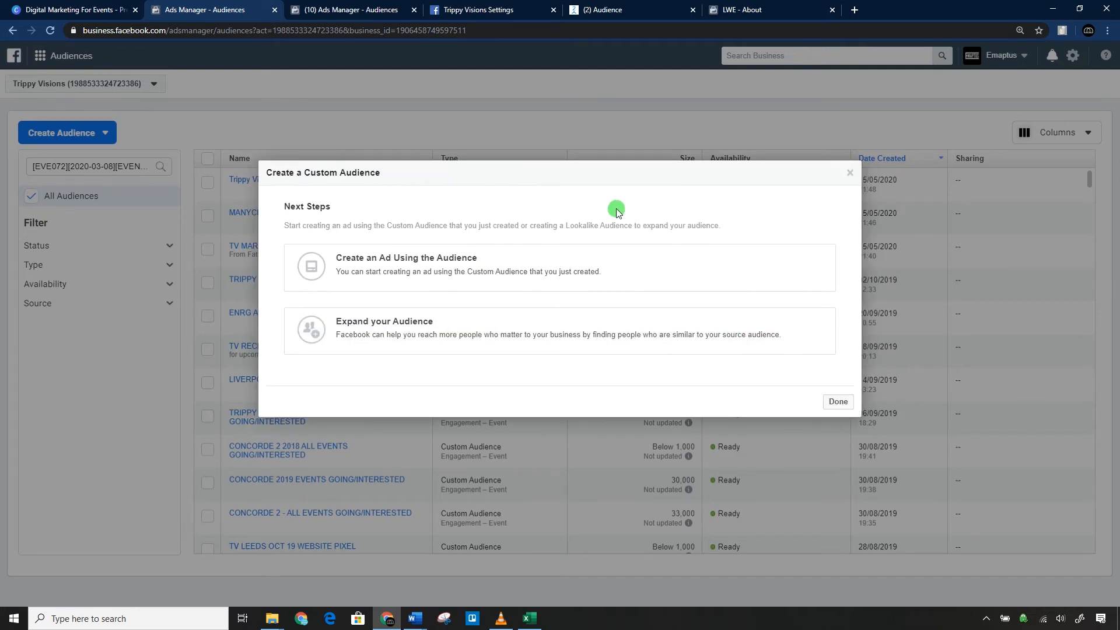
Finish the video audience and start an Instagram business profile custom audience for the trippyvisionsuk account.
click(818, 401)
click(82, 133)
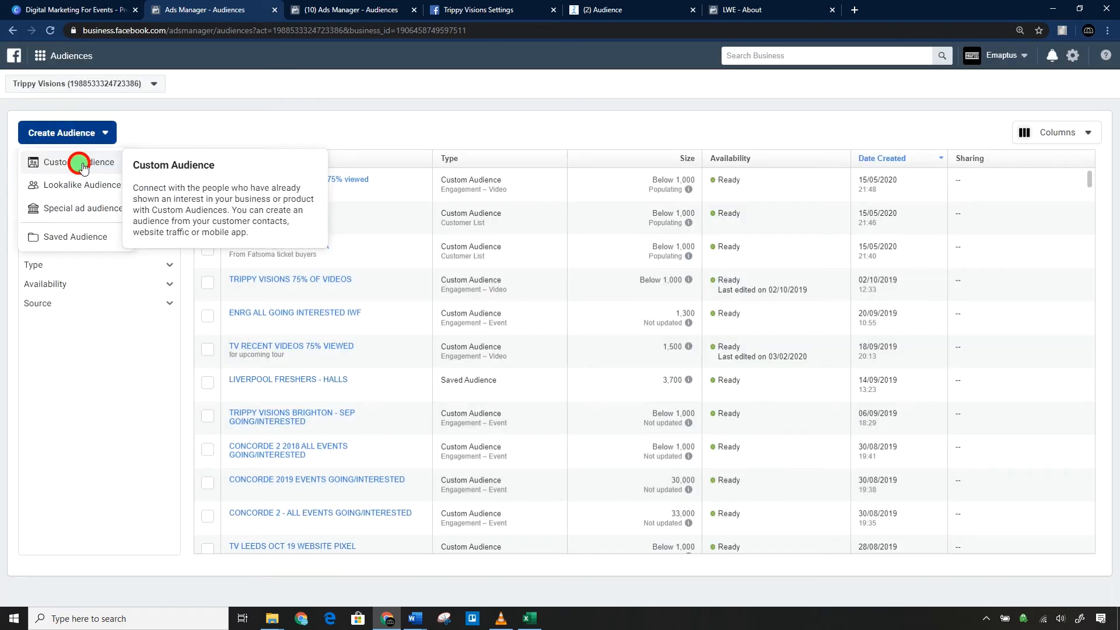
click(76, 160)
click(509, 294)
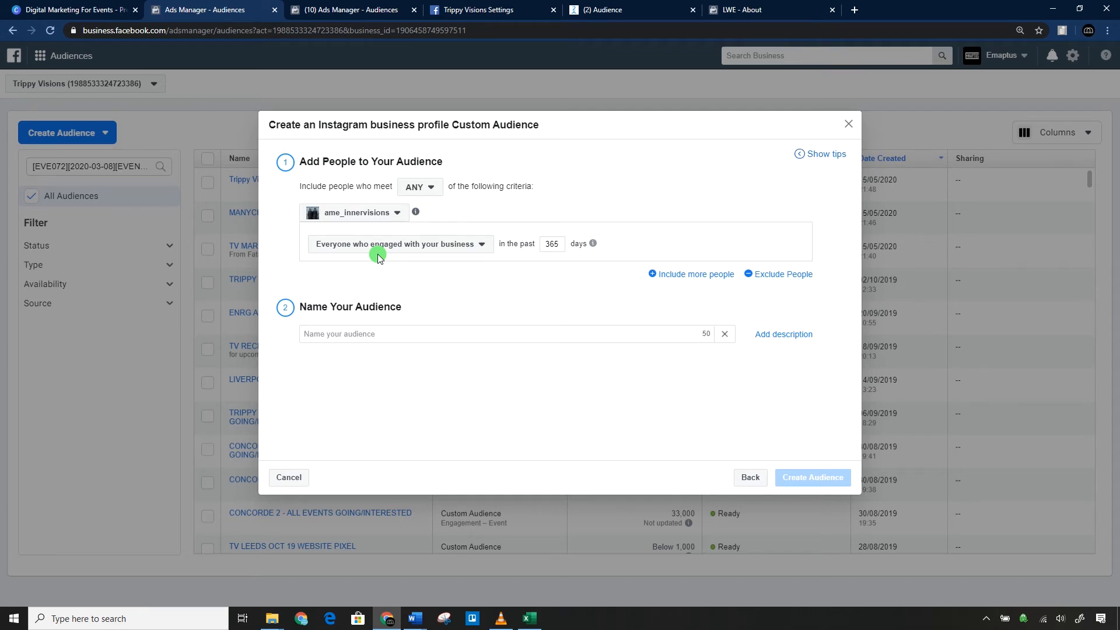
click(366, 213)
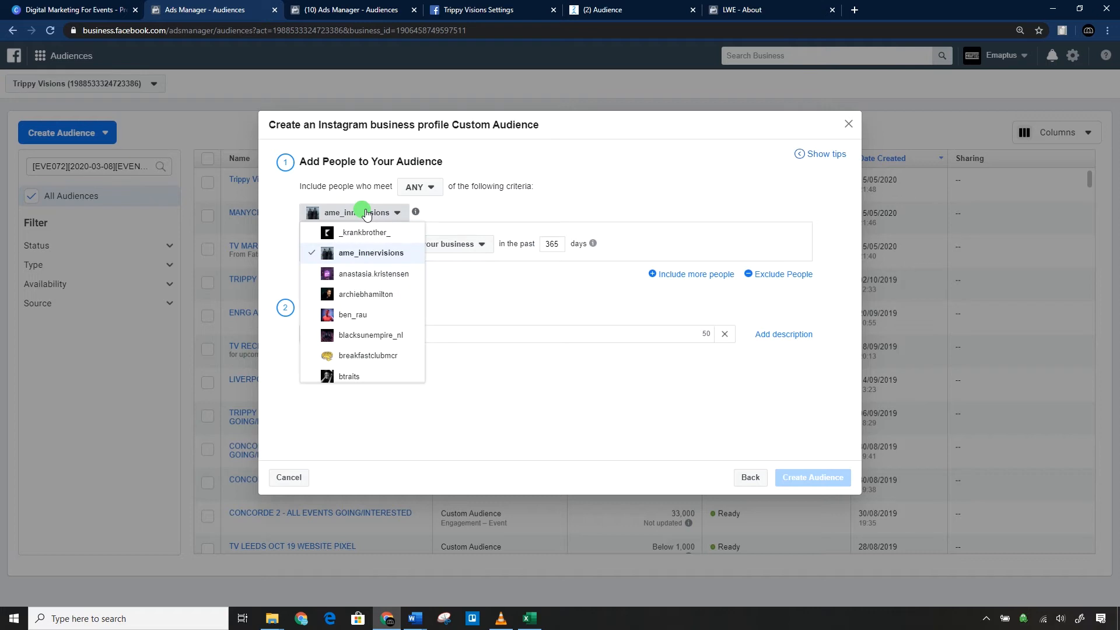
scroll(370, 254, down, 10)
scroll(377, 262, down, 6)
click(377, 314)
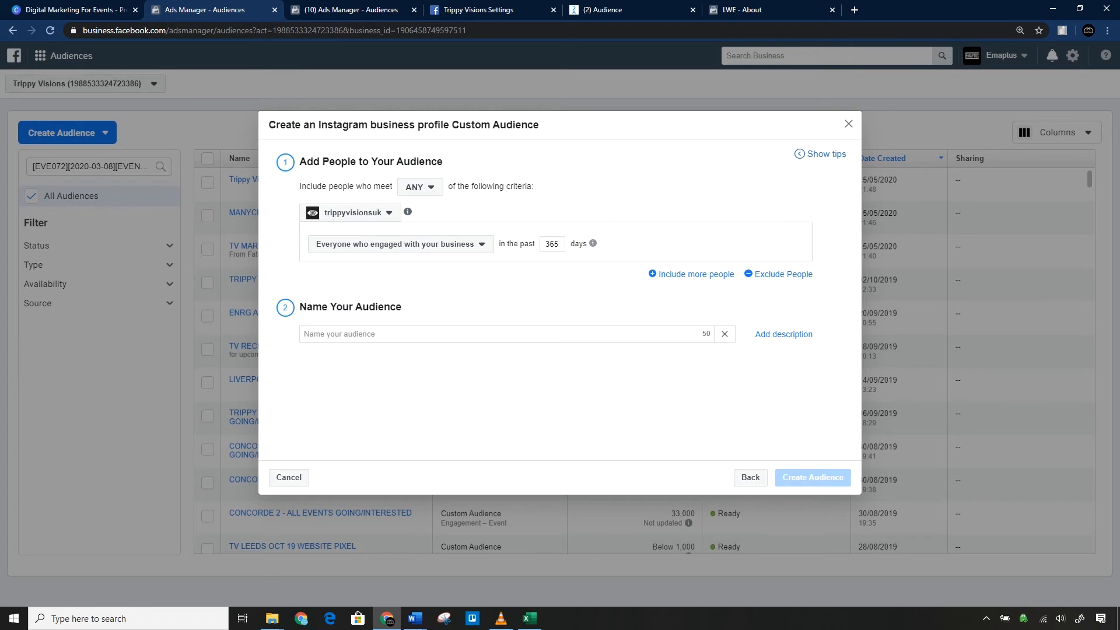
Compare the Instagram engagement criteria and set the audience to people who engaged with any post or ad.
click(370, 242)
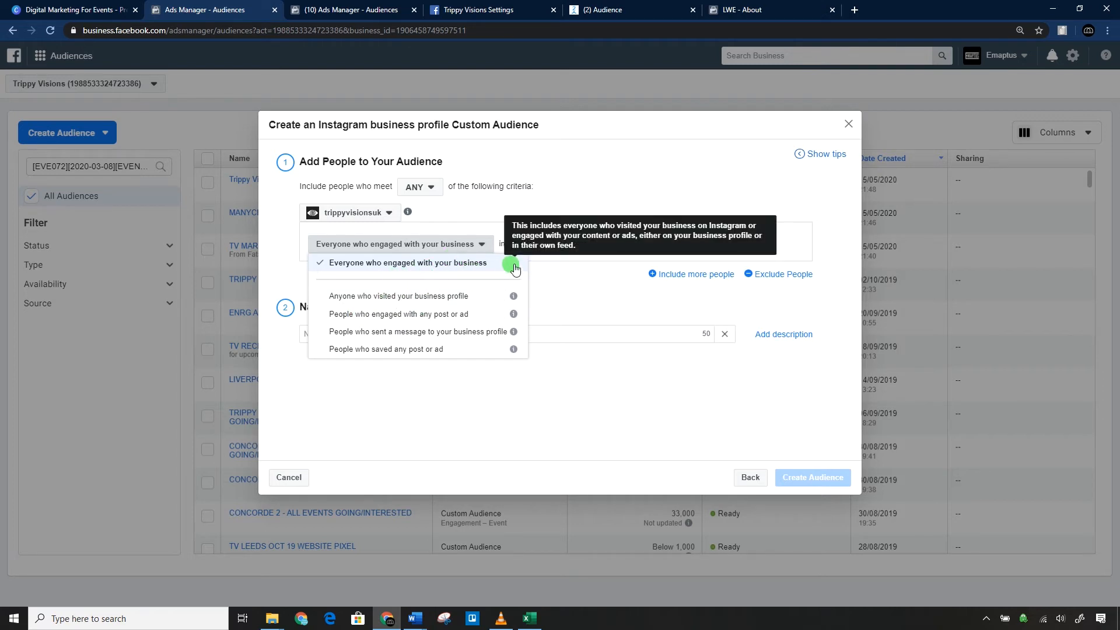
mouse_move(513, 318)
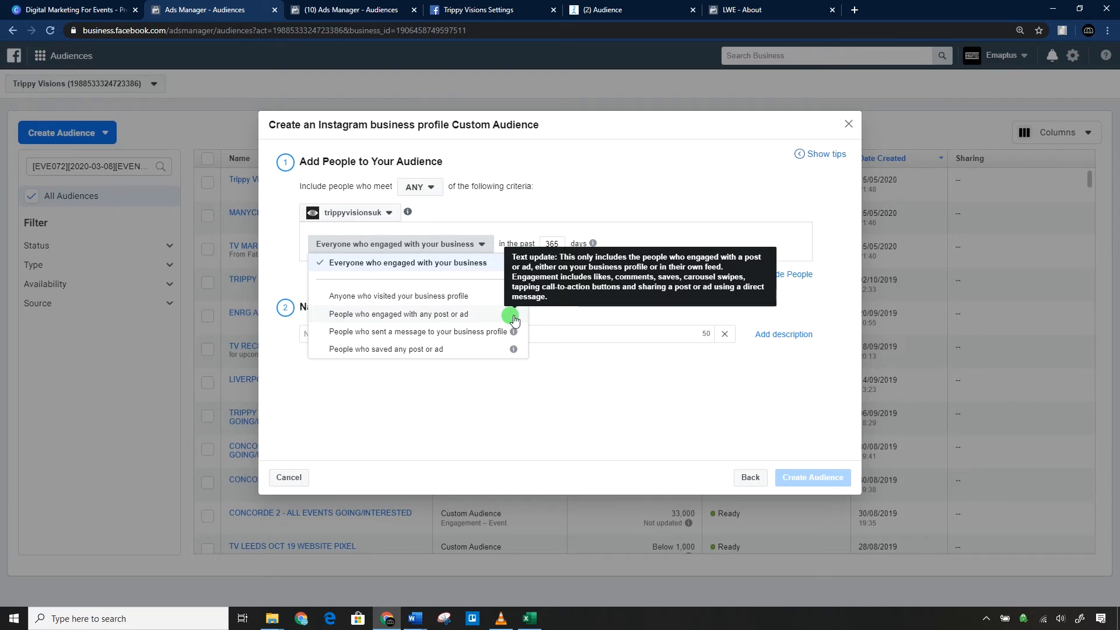
mouse_move(513, 352)
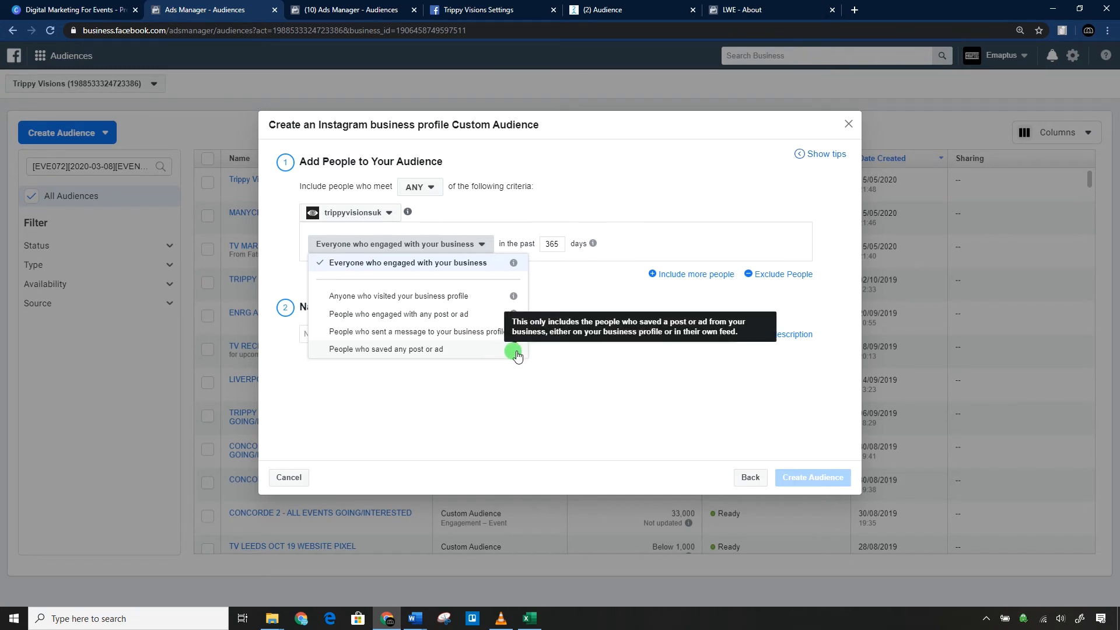
mouse_move(514, 298)
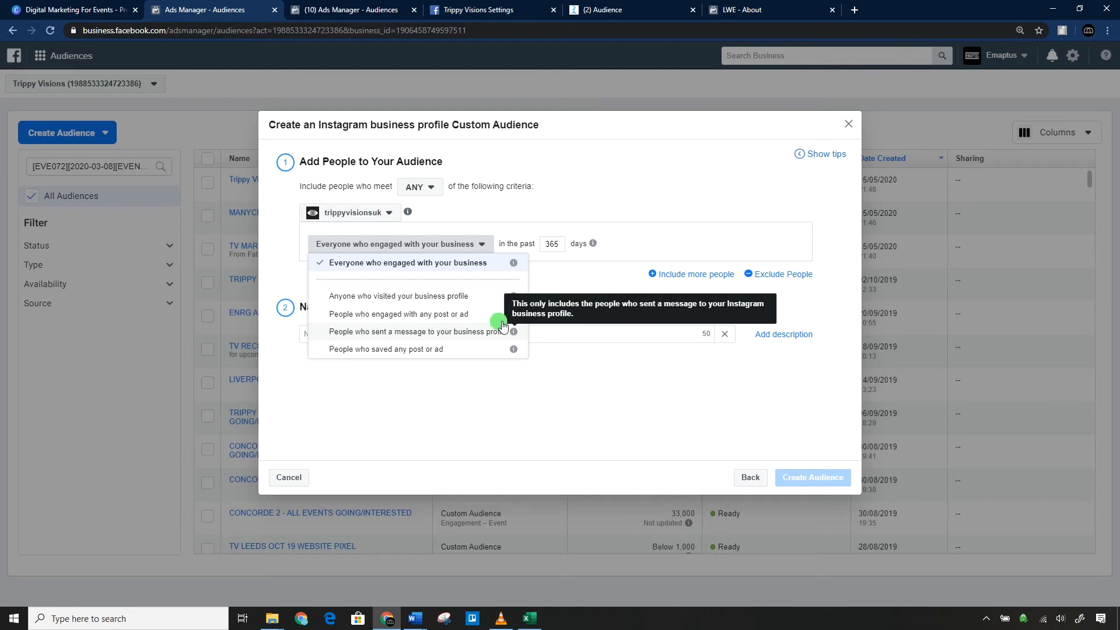
click(408, 314)
Name the Instagram audience "TRIPPY VISIONS INSTAGRAM ENGAGEMENT 365 DAYS".
click(396, 332)
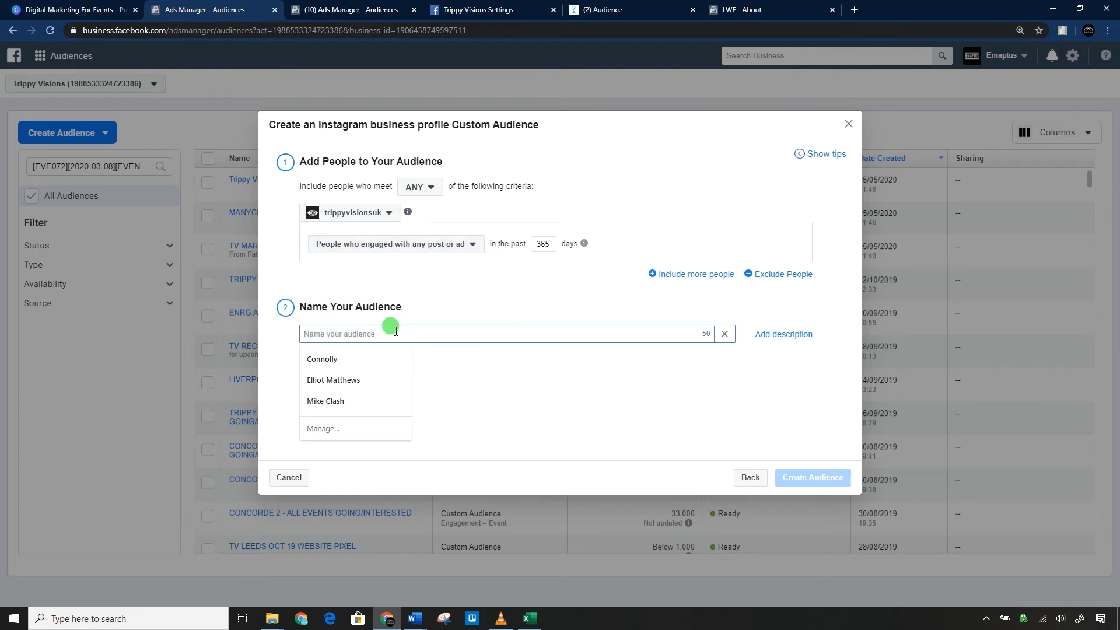
text(TRIPPY )
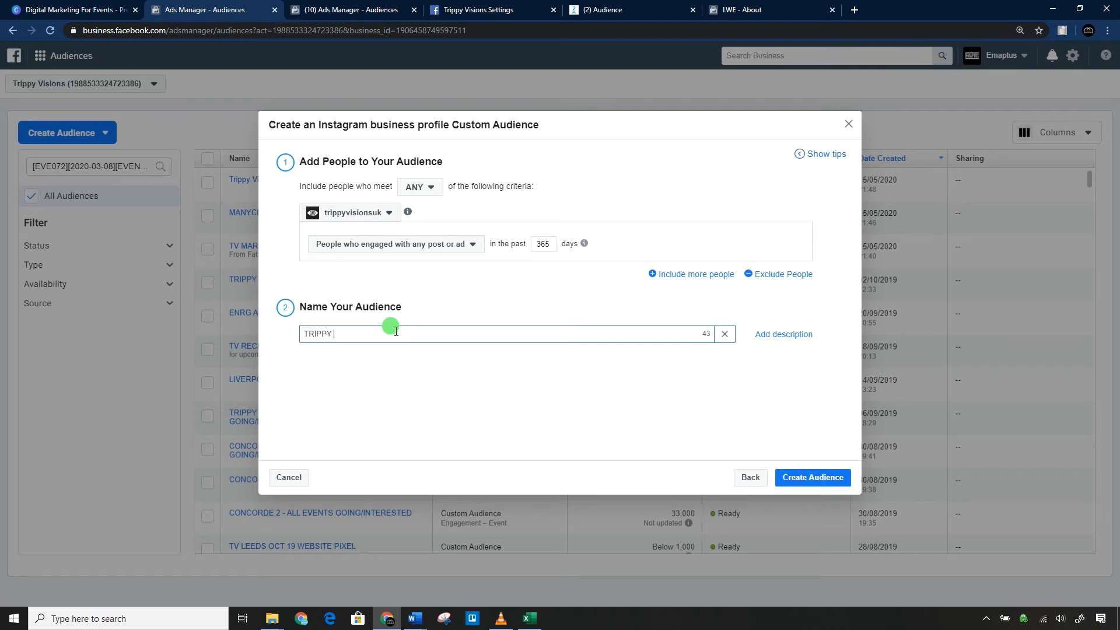
text(VISIONS INSTAGRAM ENGAGEMENT 365 DAYS)
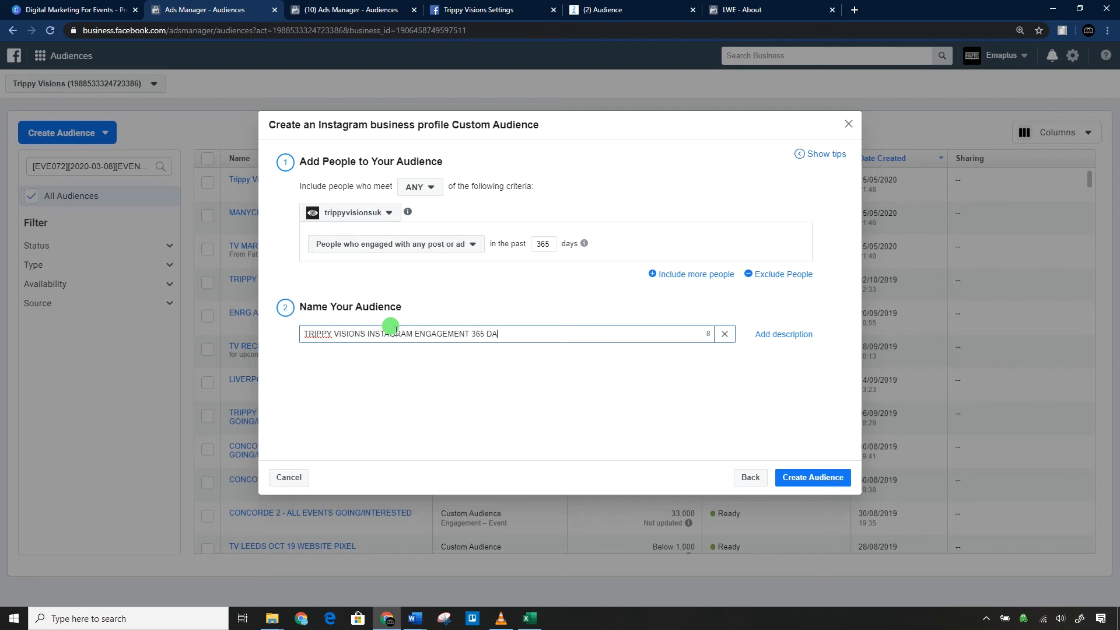
Try engagement periods of 30 and 7 days for the Instagram audience, and return the period to 365 days.
click(539, 243)
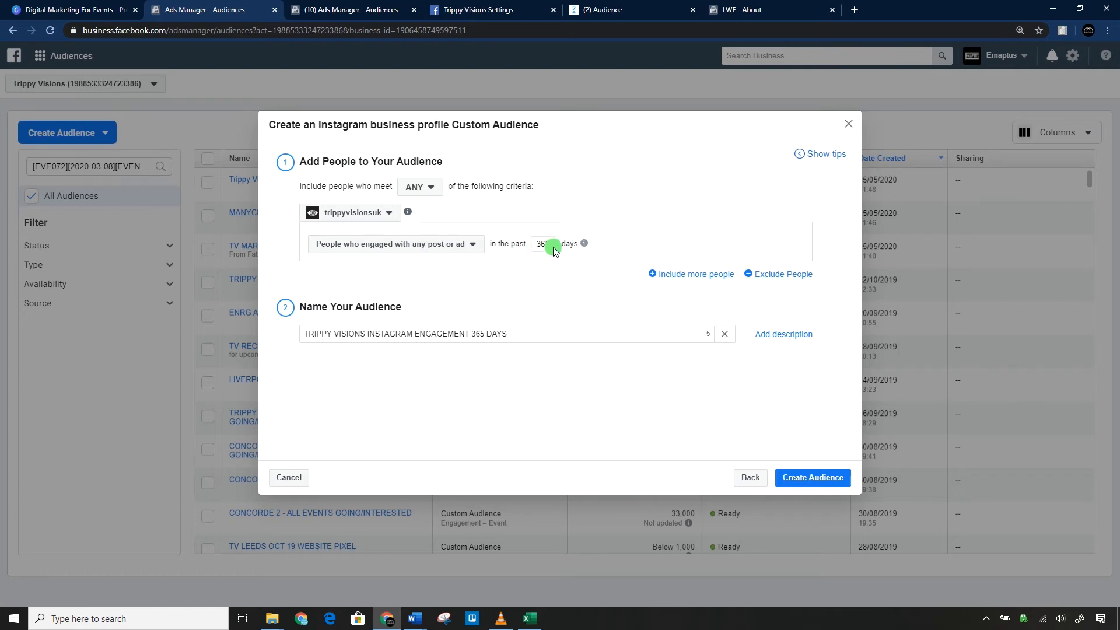
key(BackSpace)
key(BackSpace)
key(BackSpace)
text(30)
key(BackSpace)
key(BackSpace)
text(7)
key(BackSpace)
text(365)
click(567, 284)
Create the Instagram engagement audience and start a new custom audience based on a lead form.
click(806, 477)
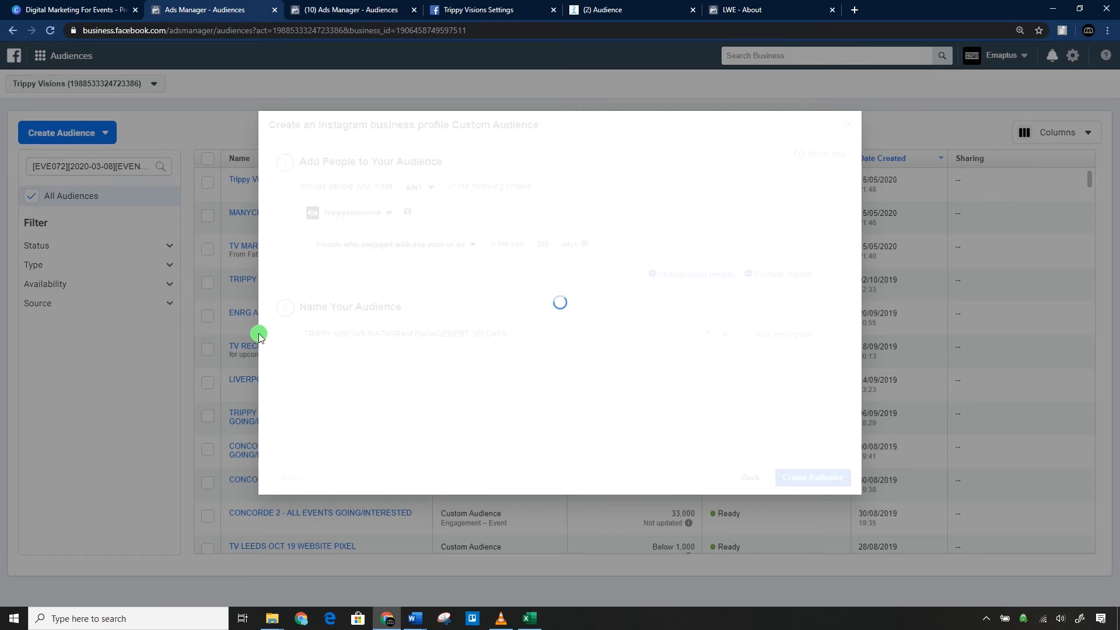
click(833, 419)
click(63, 127)
click(64, 161)
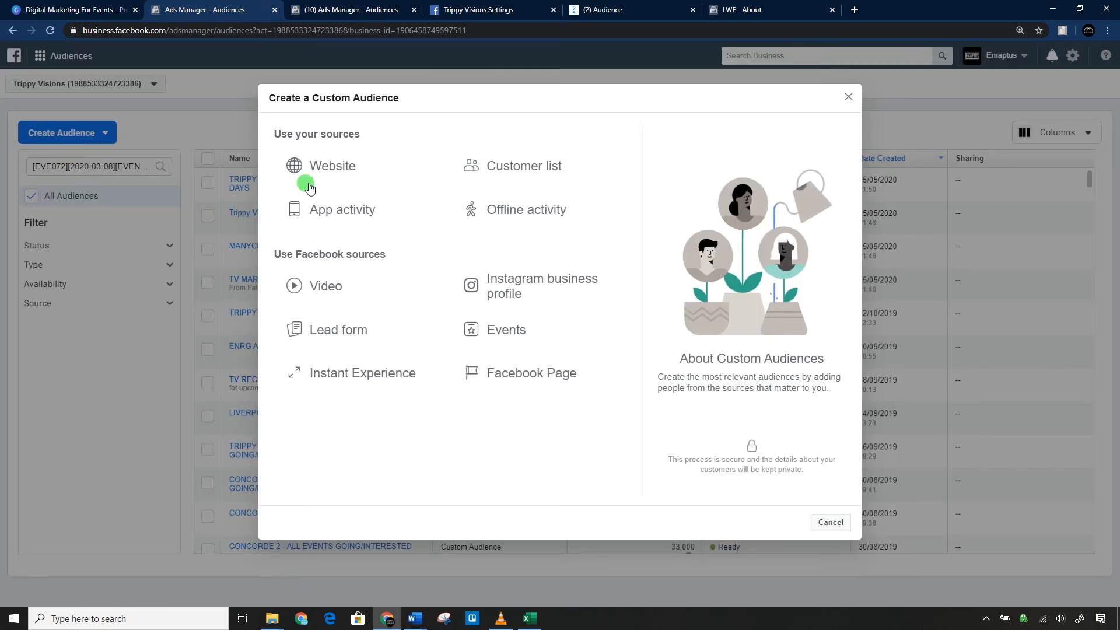
click(351, 329)
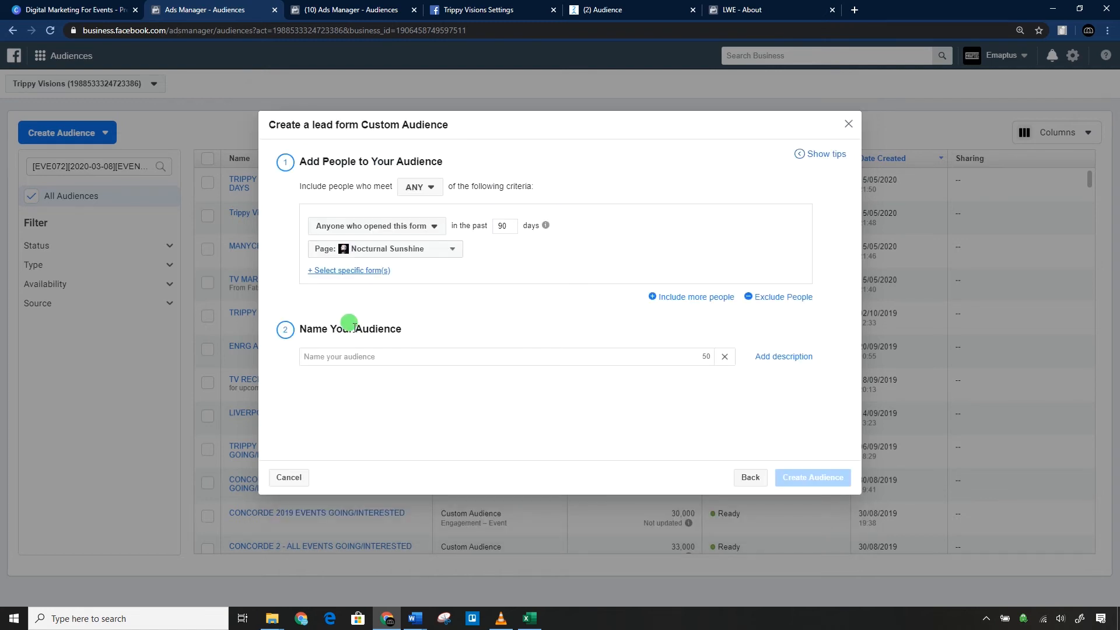
Choose the Trippy Visions Page and its Event Signup Form as the source for the lead form audience.
click(388, 251)
text(trip)
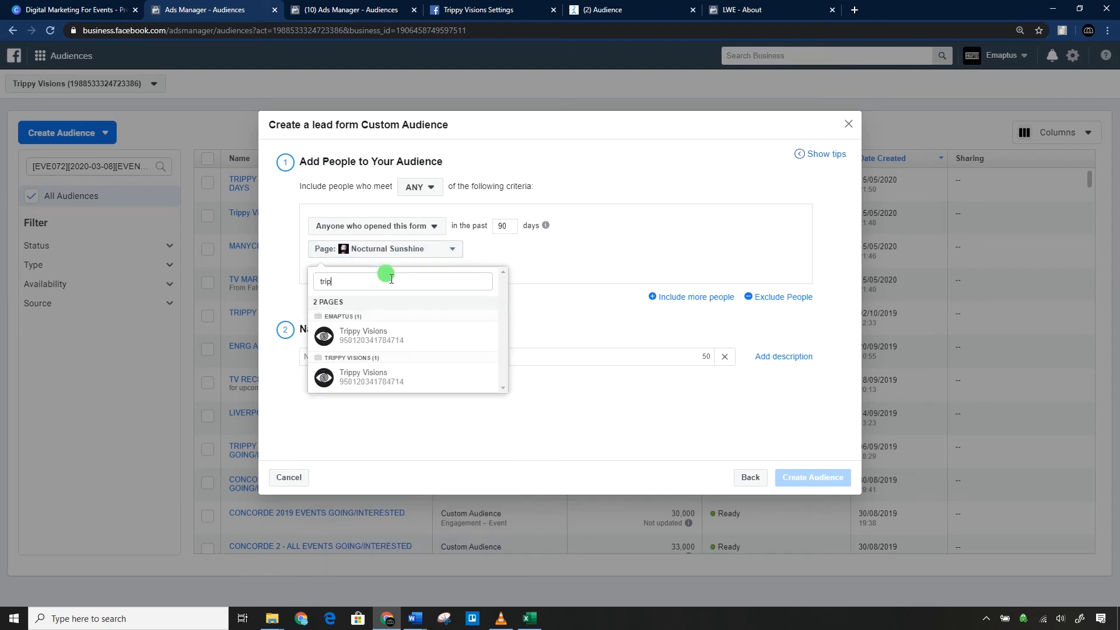
click(385, 341)
click(411, 227)
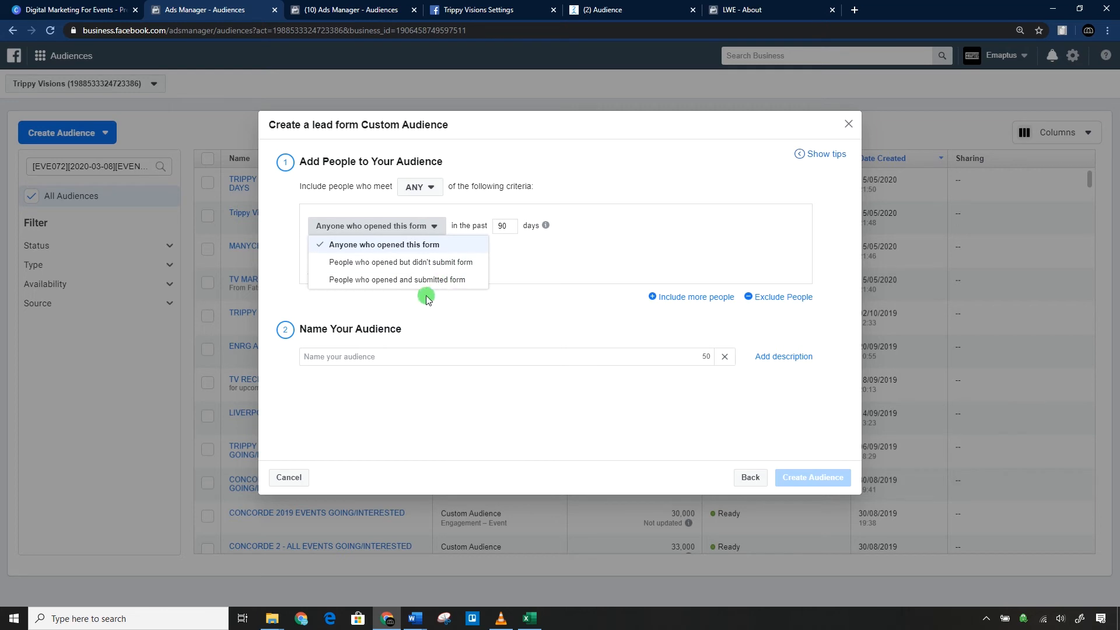
click(549, 280)
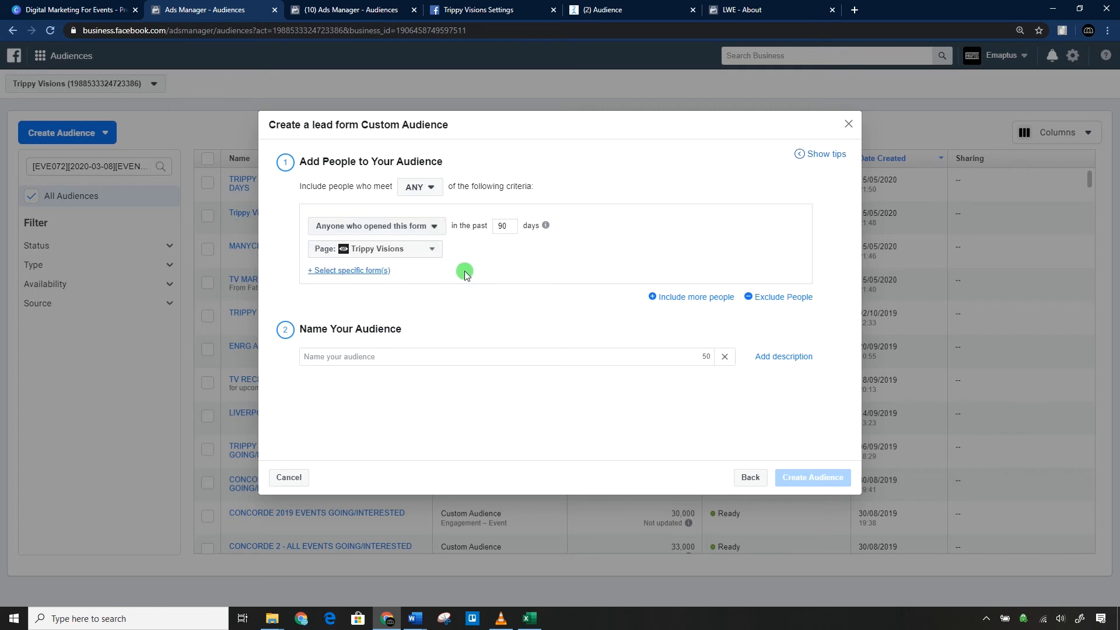
click(375, 270)
click(385, 311)
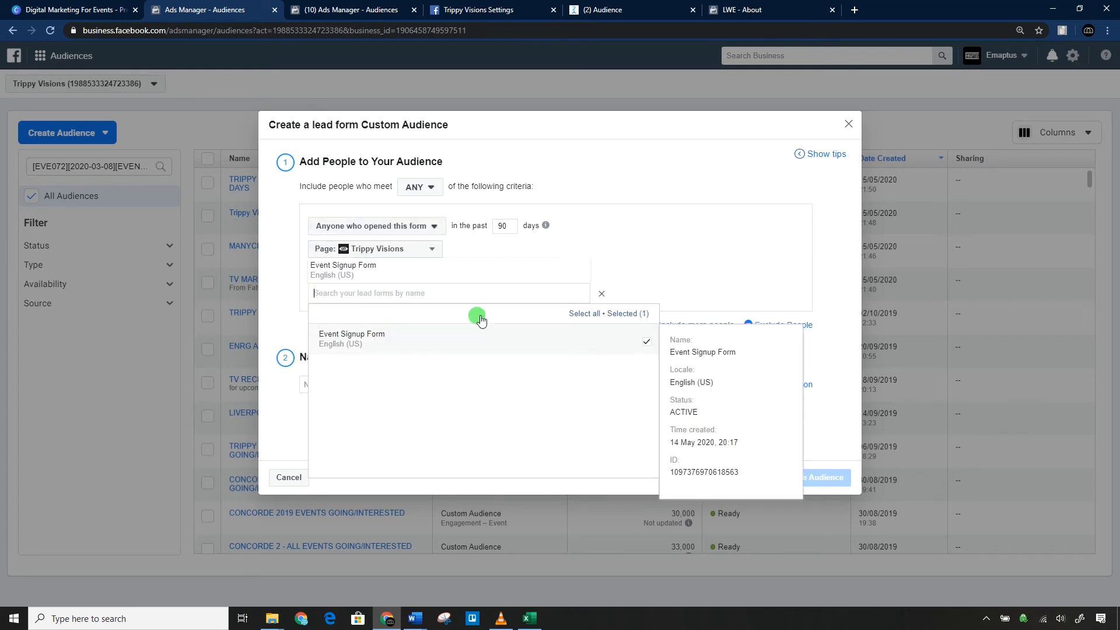
click(664, 180)
Name the lead form audience "TRIPPY VISIONS LEAD FORM OPENED", create it and close the confirmation.
click(391, 390)
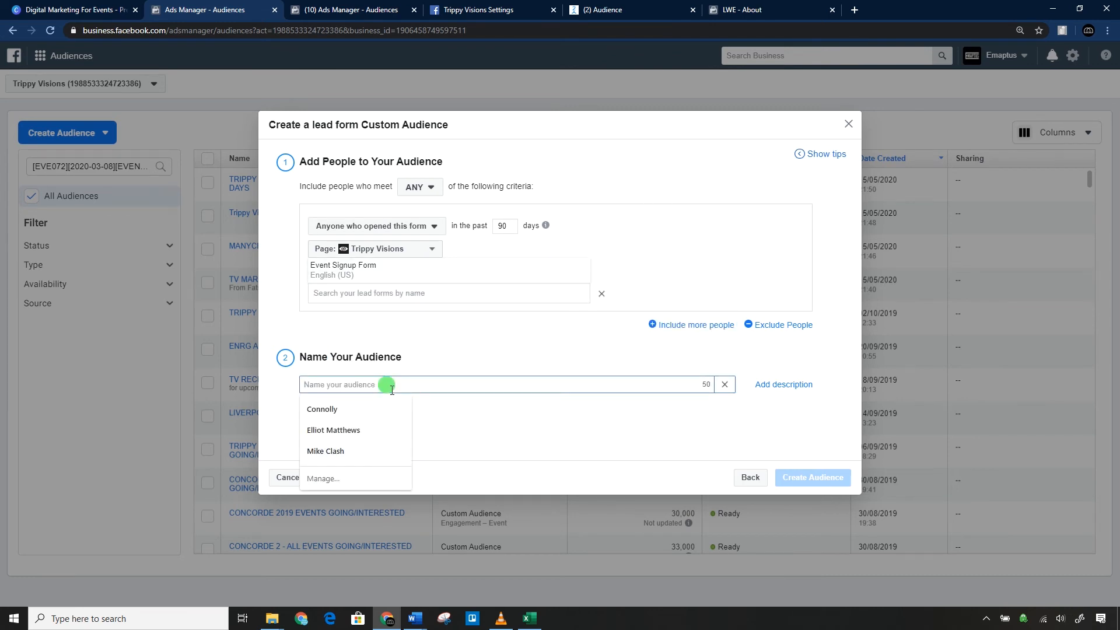
text(TRIPPY VISIONS LE)
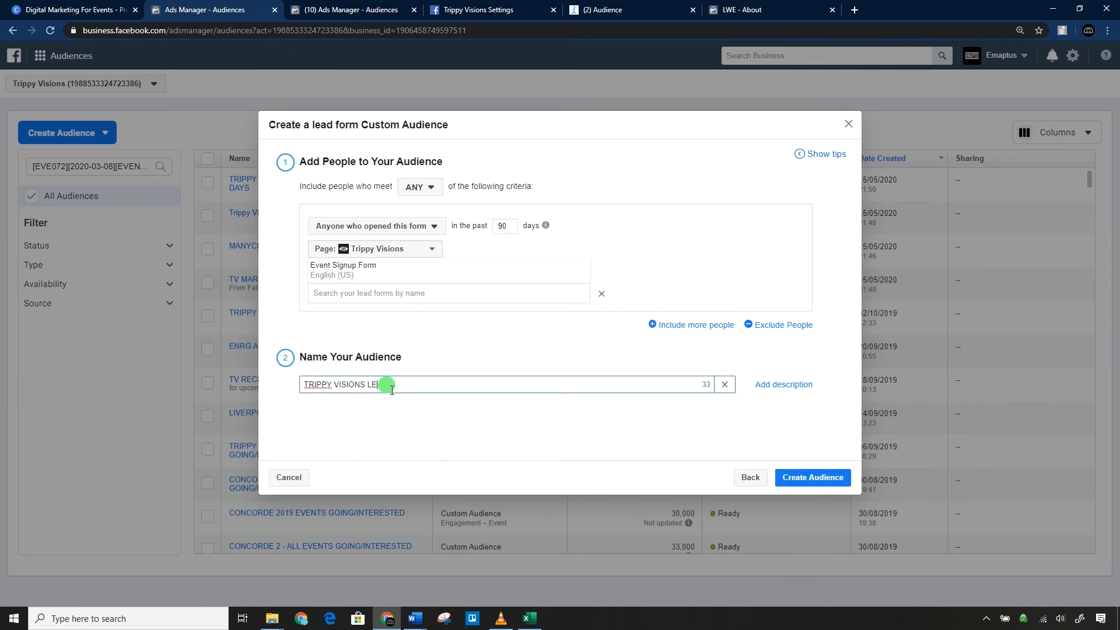
text(AD FORM OPENED)
click(813, 477)
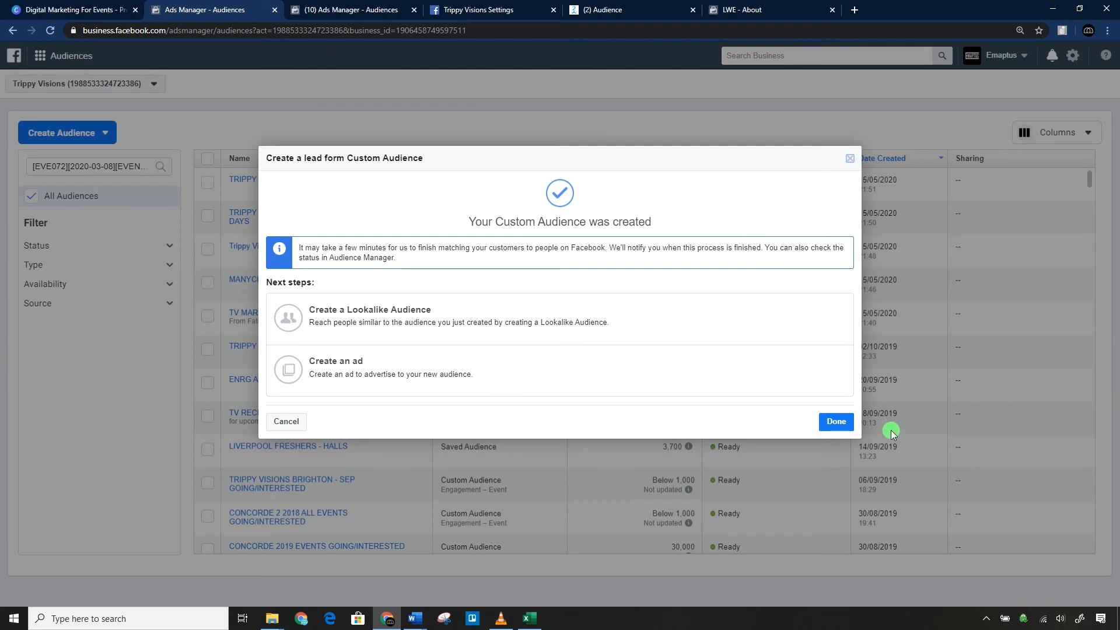
click(836, 421)
click(52, 134)
click(64, 163)
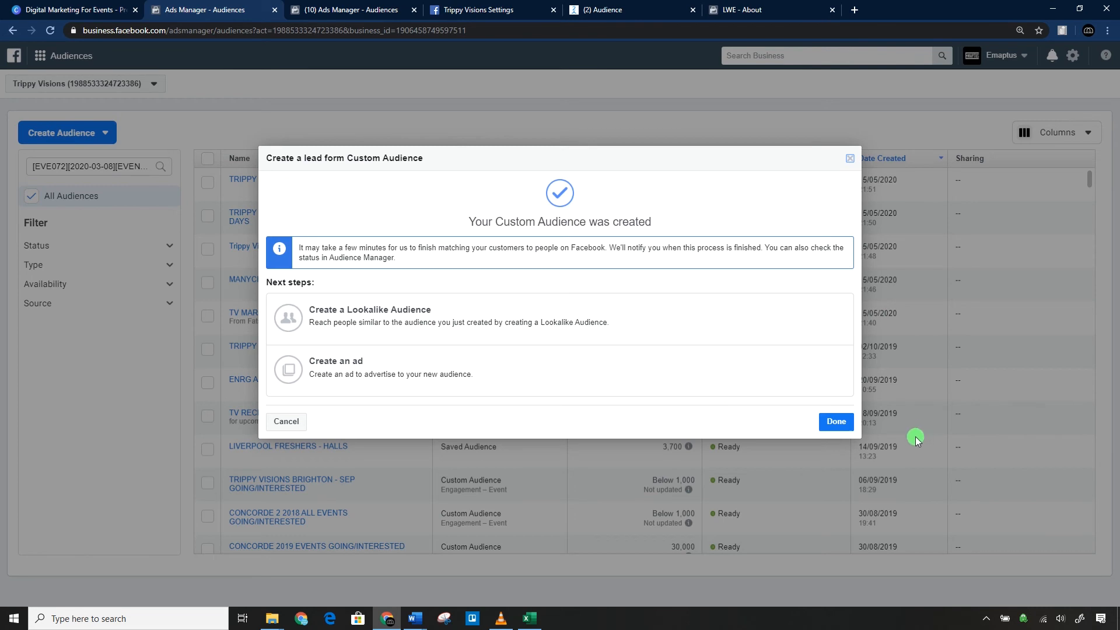
click(835, 422)
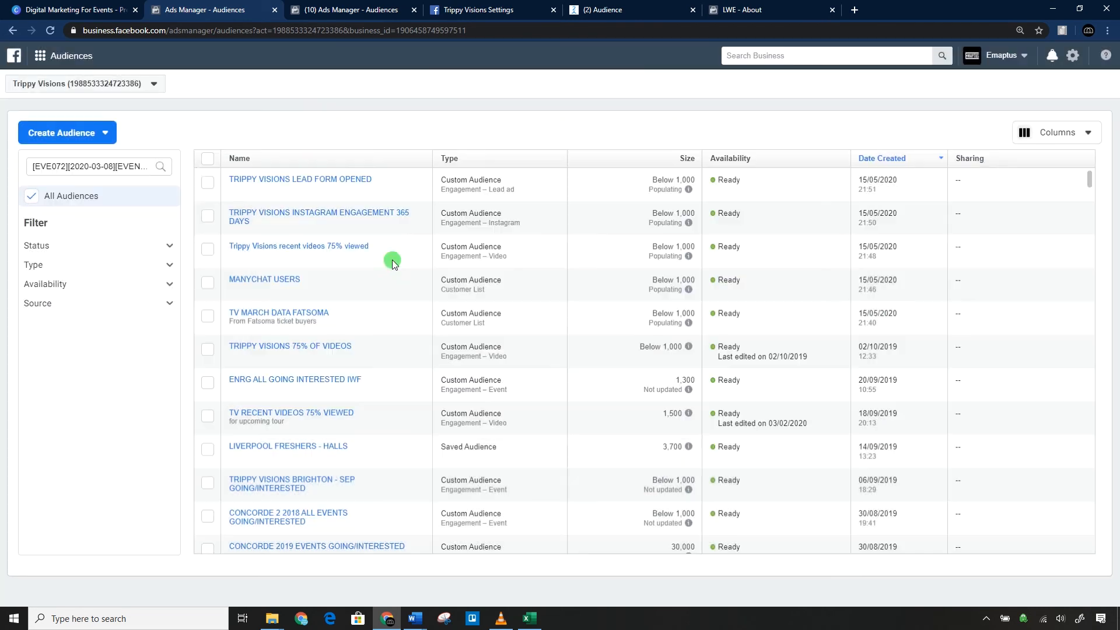
Start an event custom audience and choose Trippy Visions as its source Page.
click(53, 133)
click(59, 160)
click(520, 333)
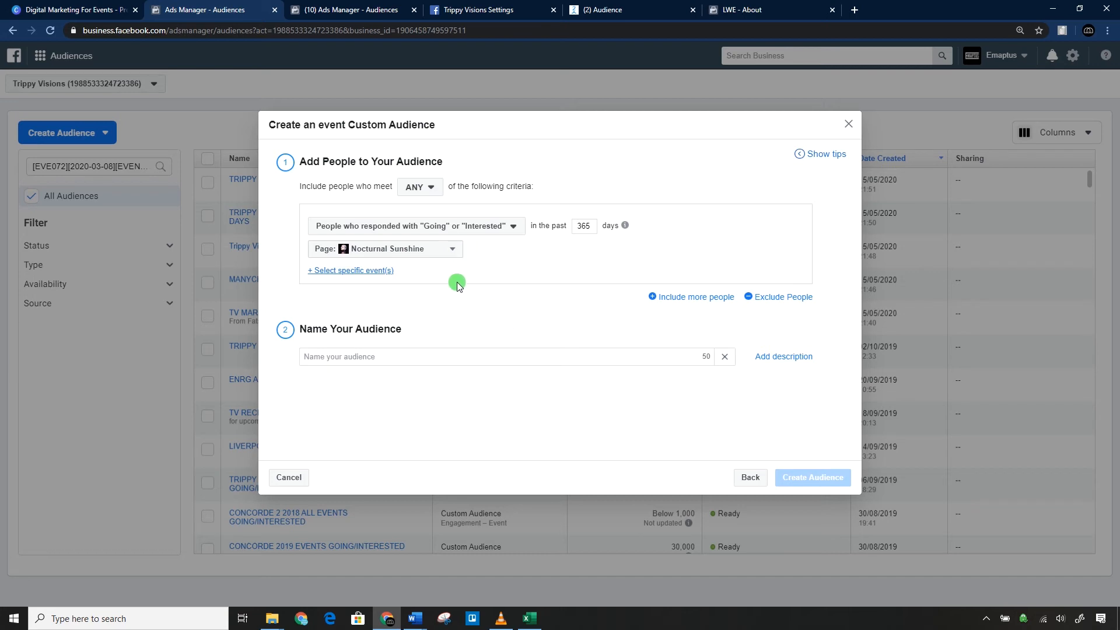
click(421, 251)
text(TRI)
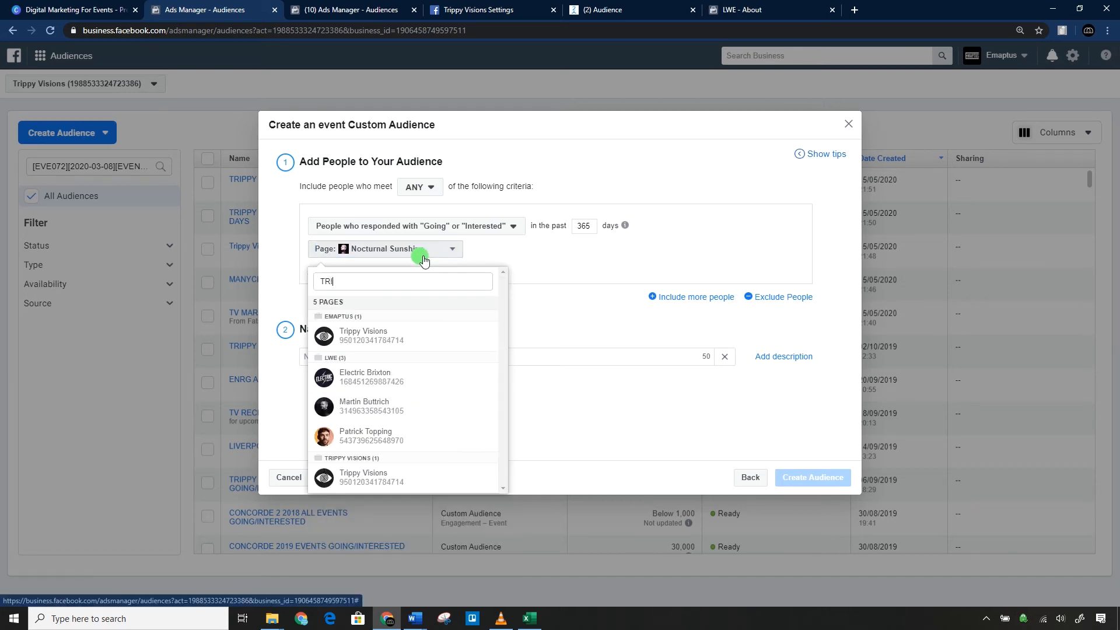
click(402, 335)
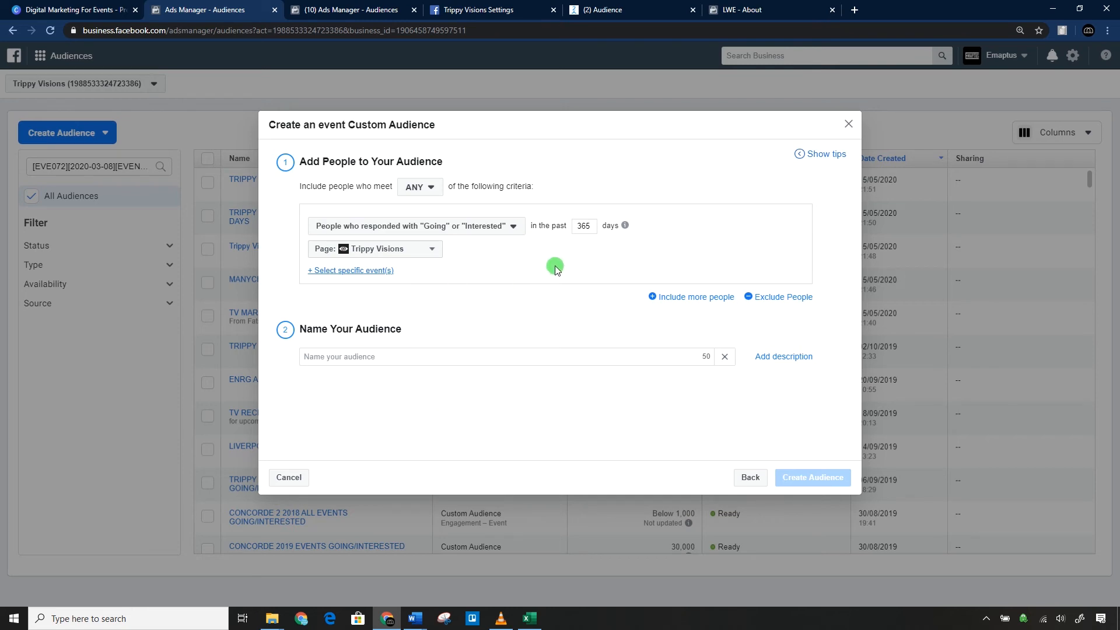
Review the event audience's time period and the available response, engagement and ticket criteria.
double_click(584, 226)
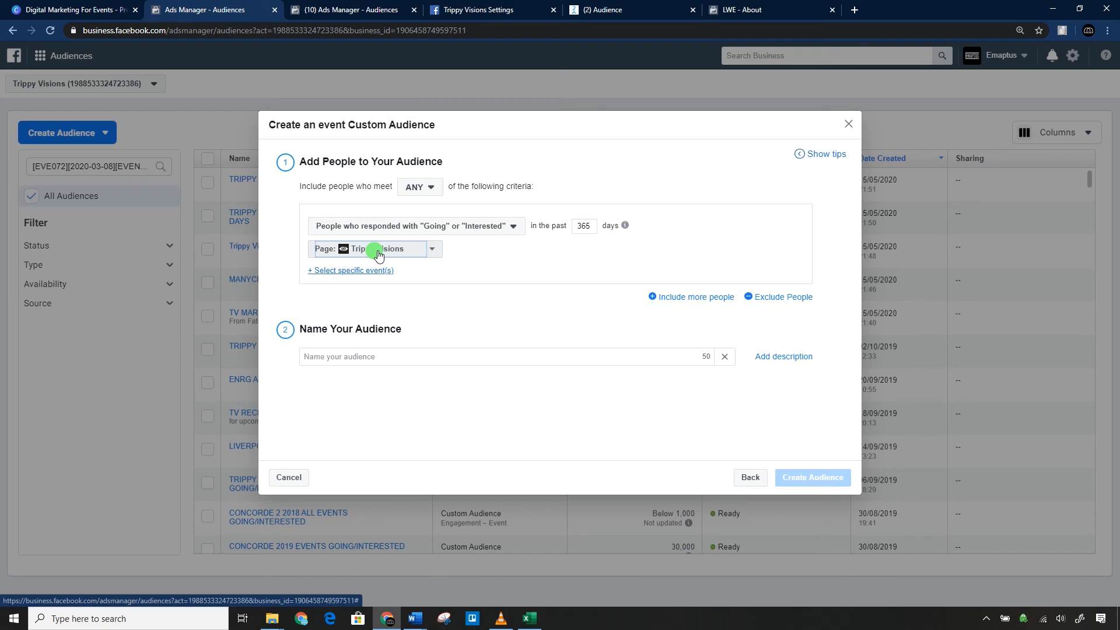
click(410, 226)
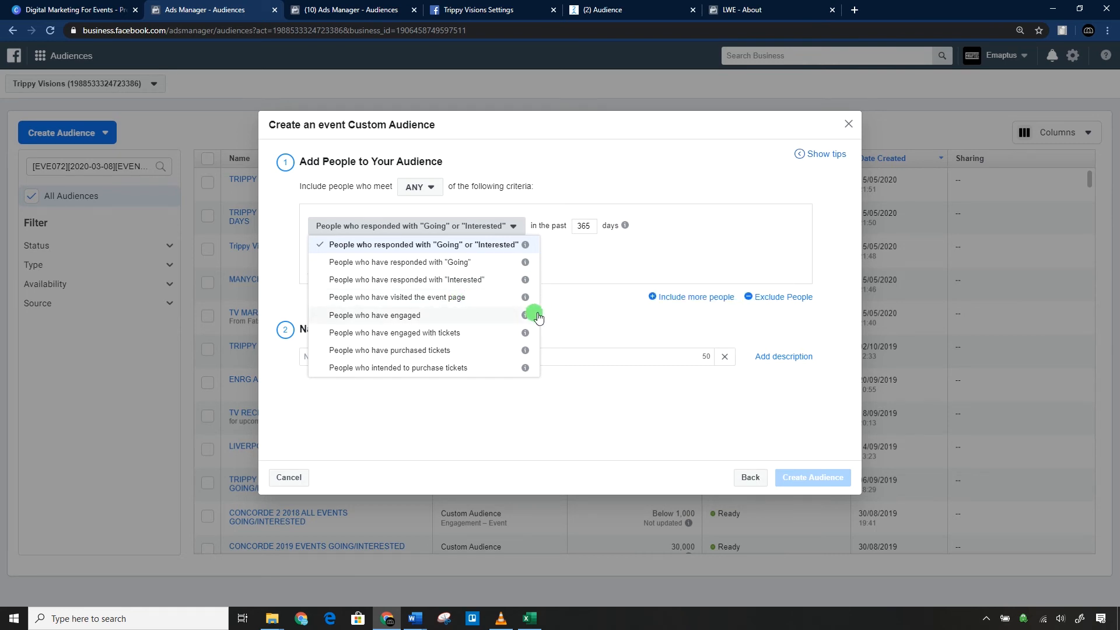
mouse_move(526, 320)
click(575, 257)
Select all Trippy Visions events matching "MANCH" and limit the audience to people who have responded with "Going".
click(380, 271)
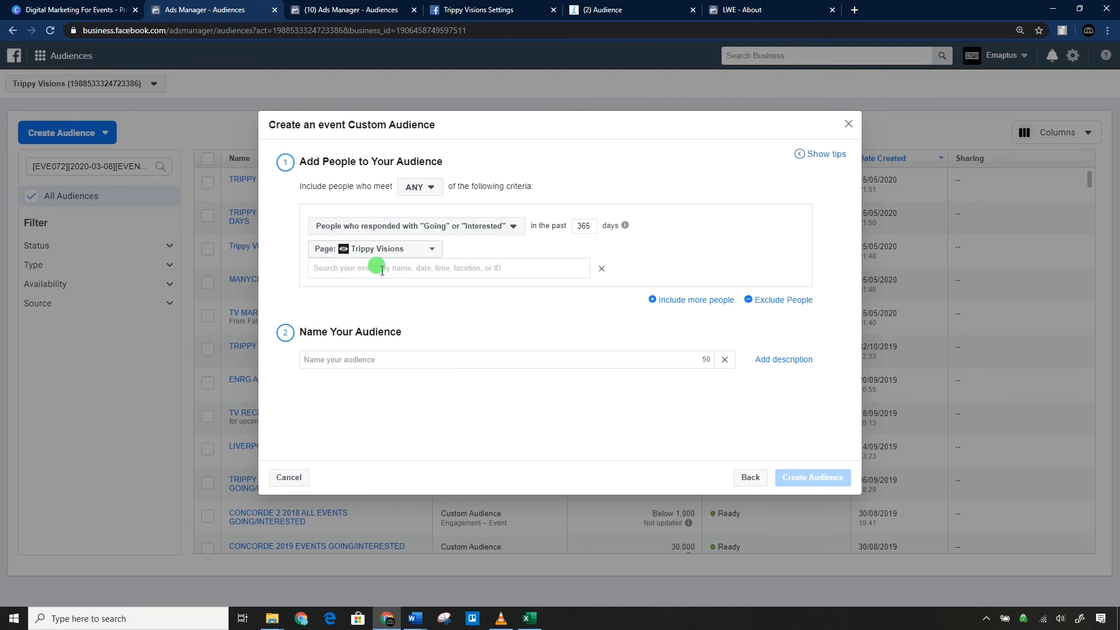
text(MANCH)
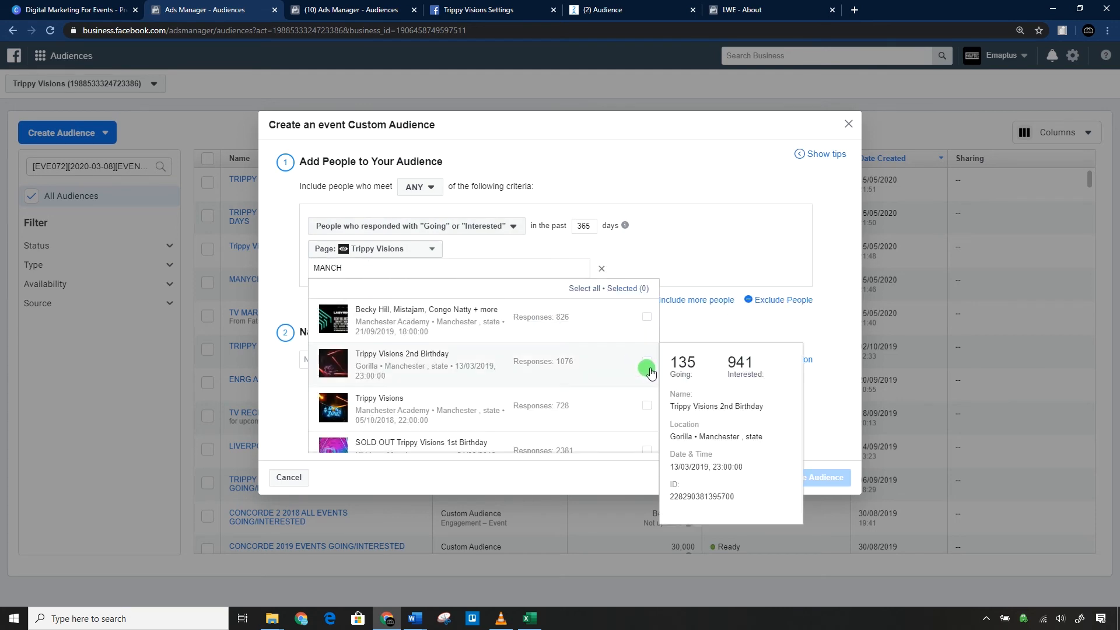
click(584, 288)
click(713, 171)
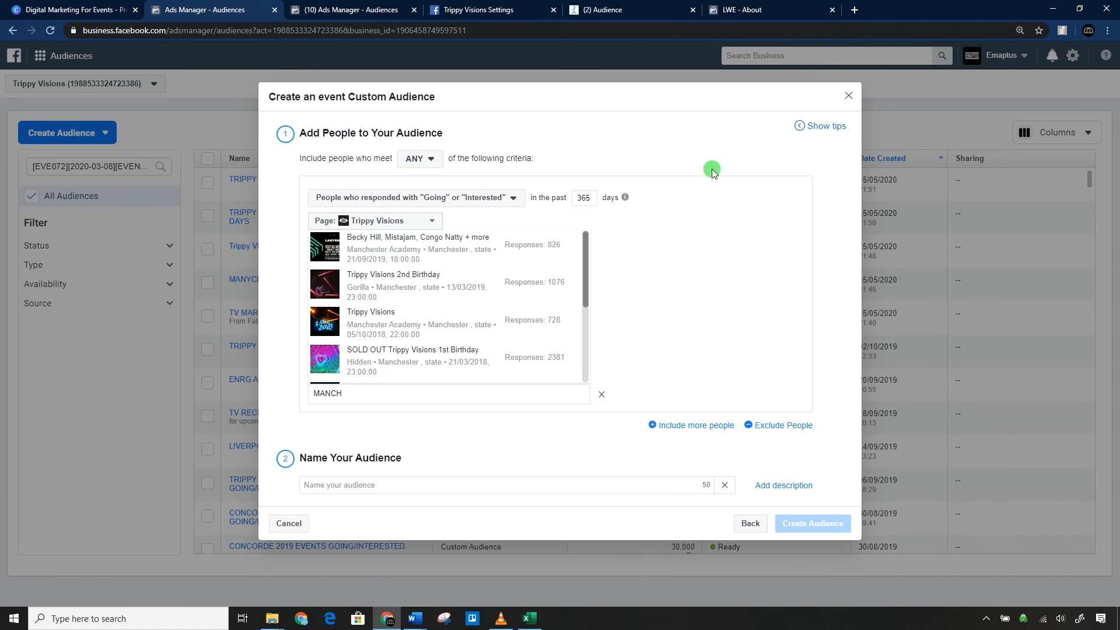
click(411, 198)
click(408, 235)
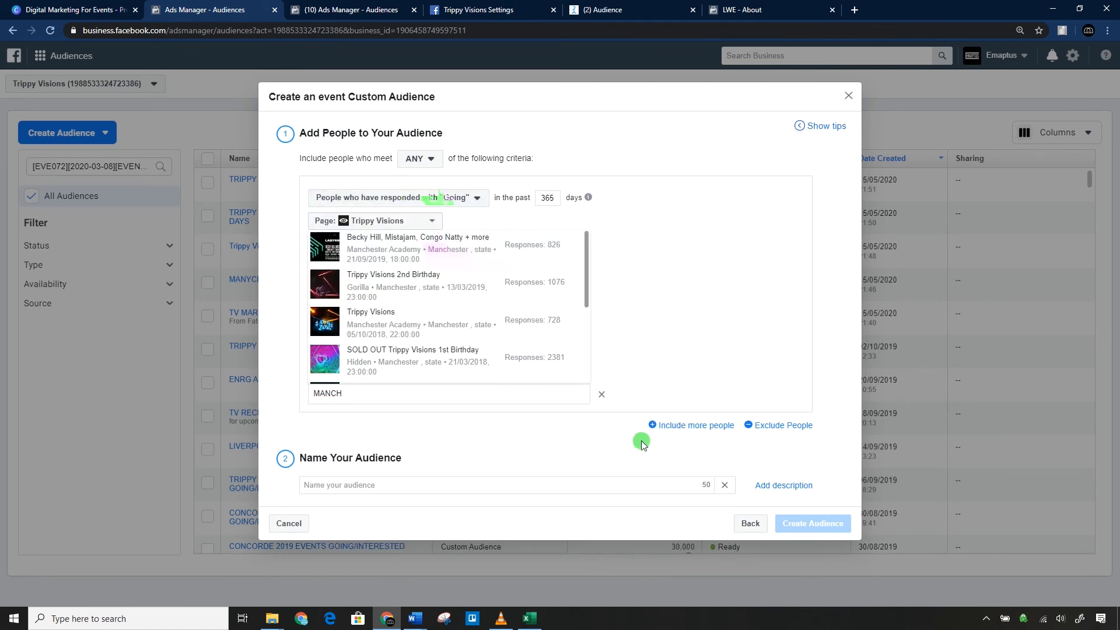
Name the event audience "TRIPPY VISIONS MANCHESTER EVENTS GOING LAST 365 DA", create it and close the confirmation.
click(350, 485)
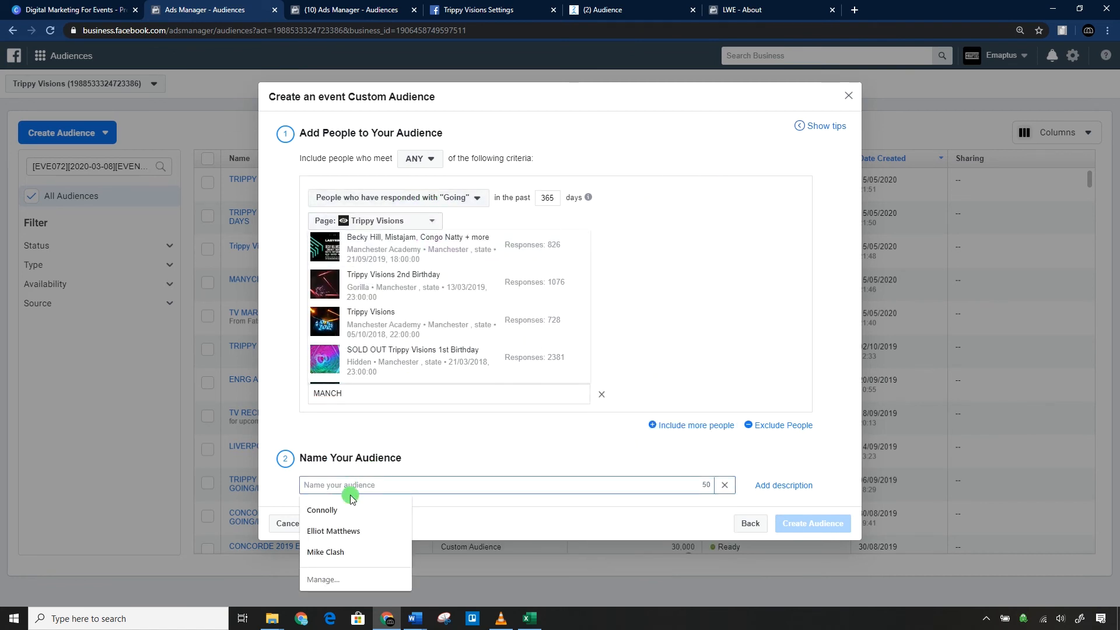
text(TRIPPY VISIONS MANCHE)
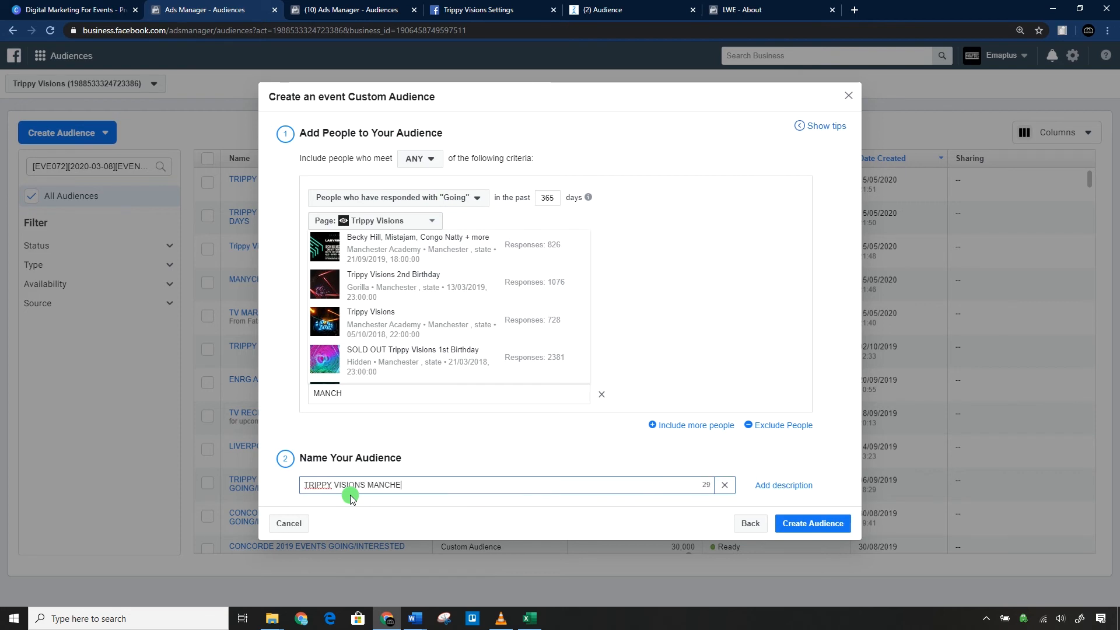
text(STER EVENTS GOING LAST 365 DA)
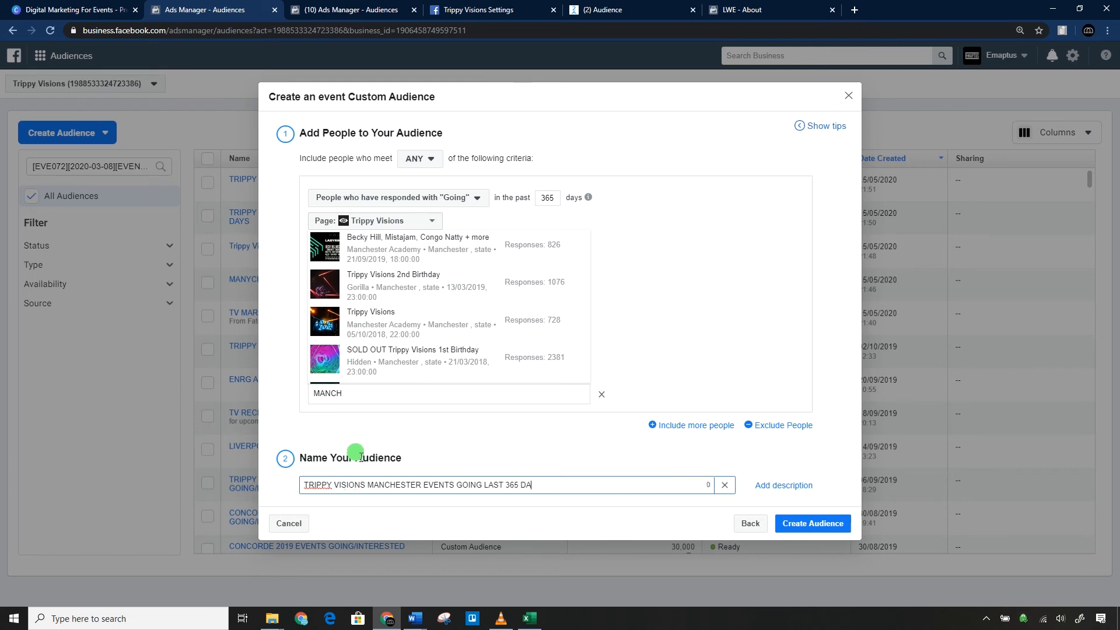
click(364, 395)
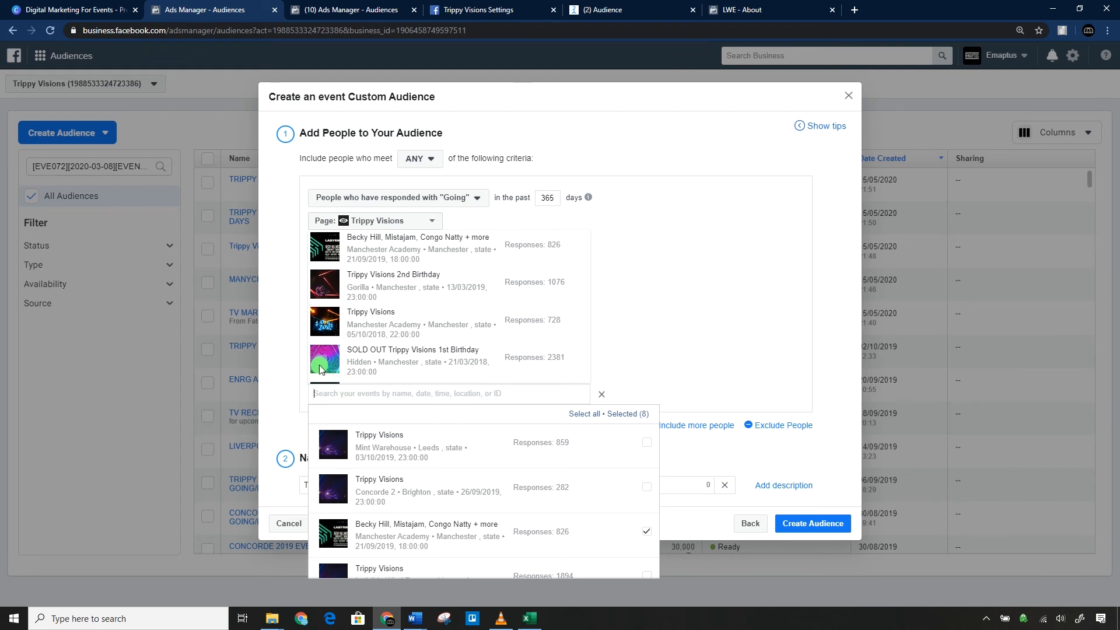
click(295, 351)
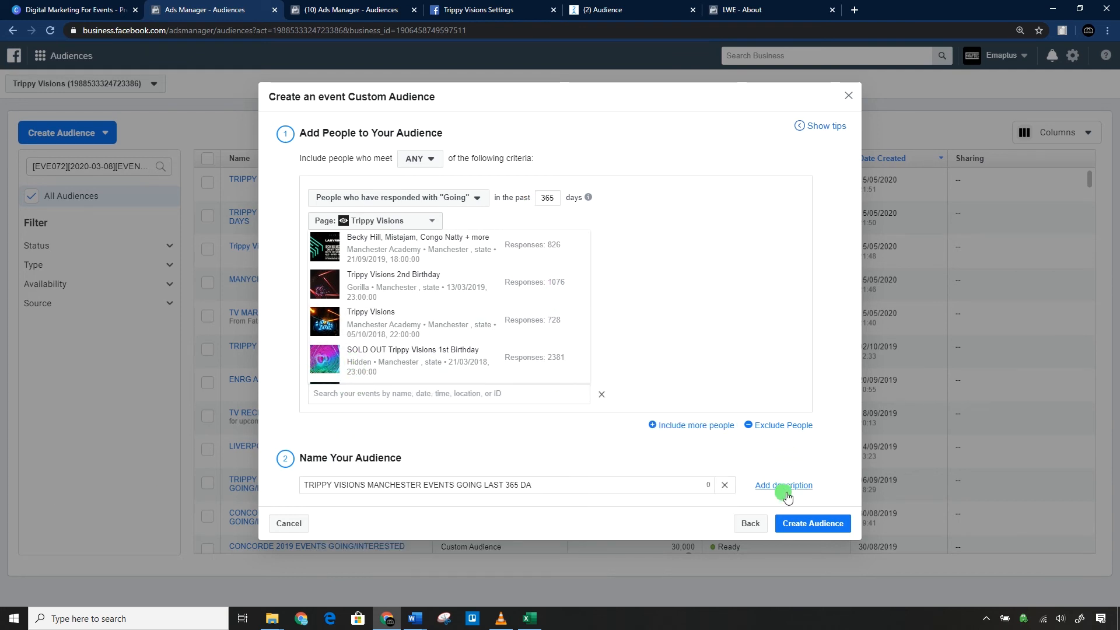
click(793, 524)
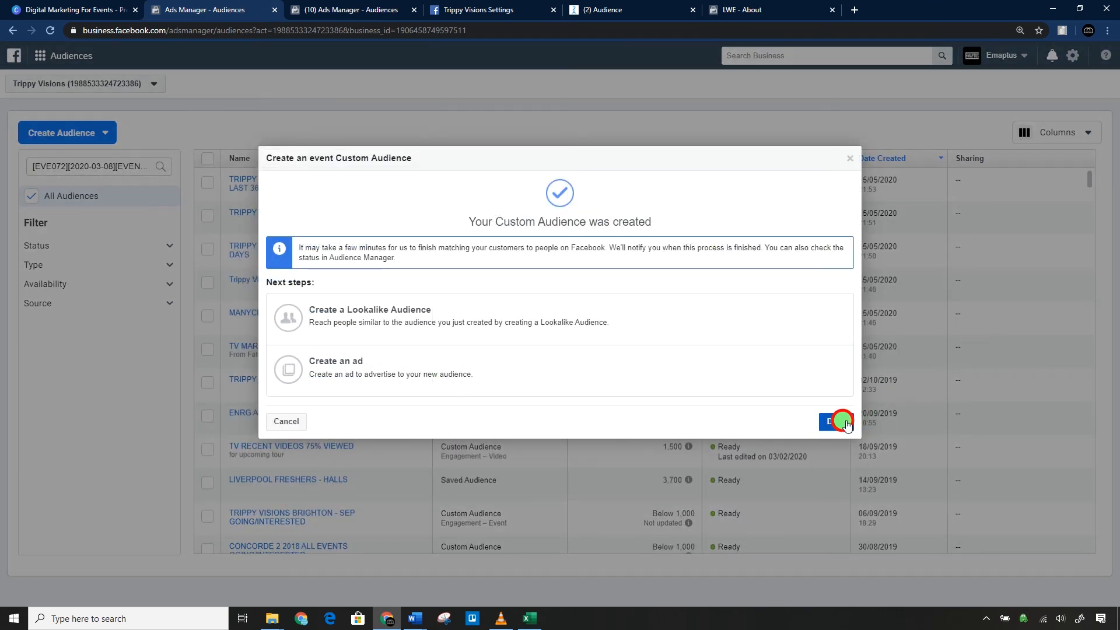
click(840, 421)
Start an Instant Experience custom audience and choose Trippy Visions as its source Page.
click(47, 134)
click(64, 159)
click(379, 382)
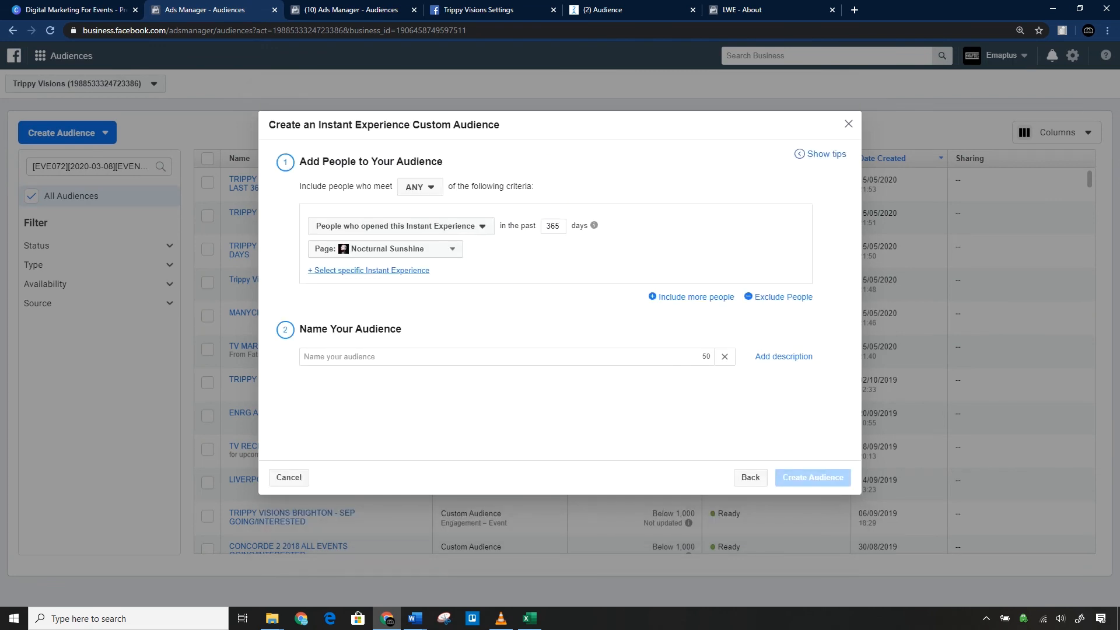
click(420, 249)
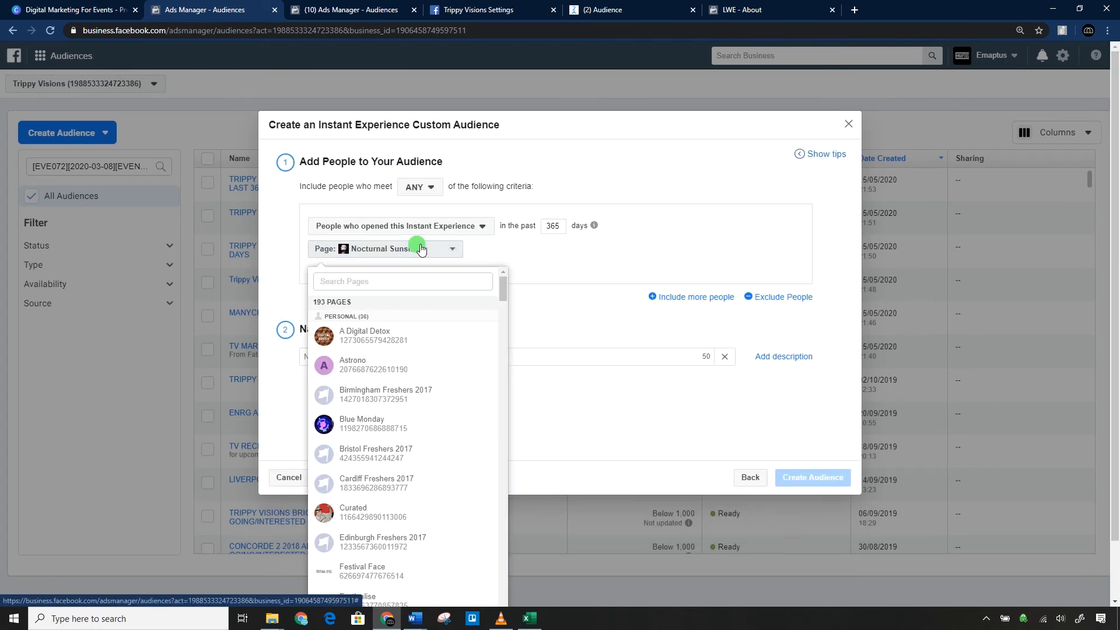
text(tri)
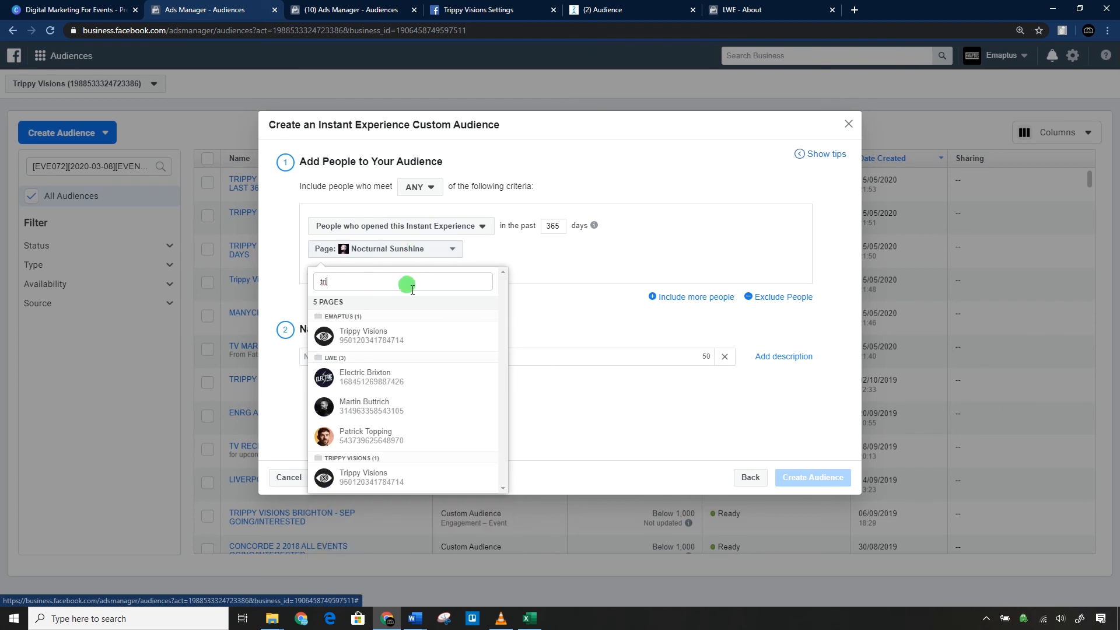
click(392, 341)
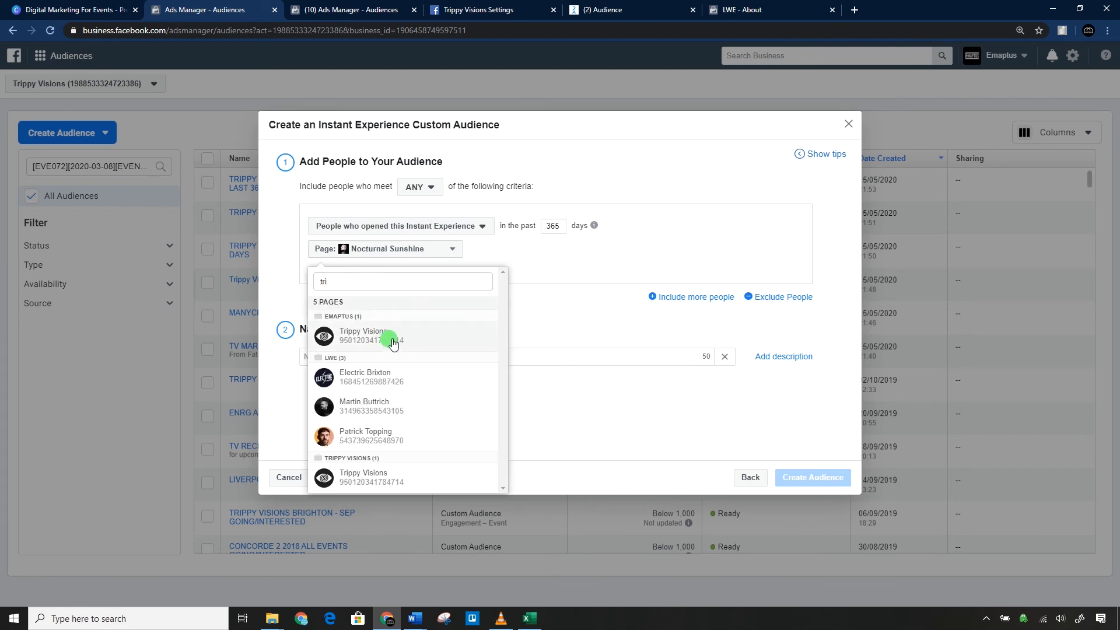
click(393, 342)
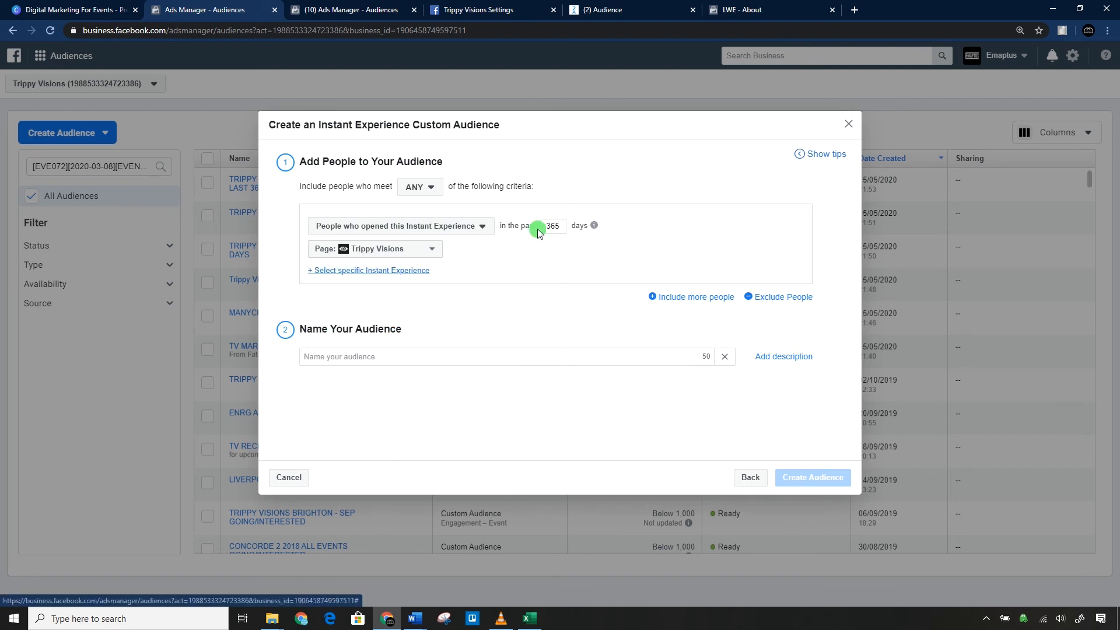
Switch to Word, examine the Dimensions Festival Instant Experience example and return to the audience setup in the browser.
key(alt+Tab)
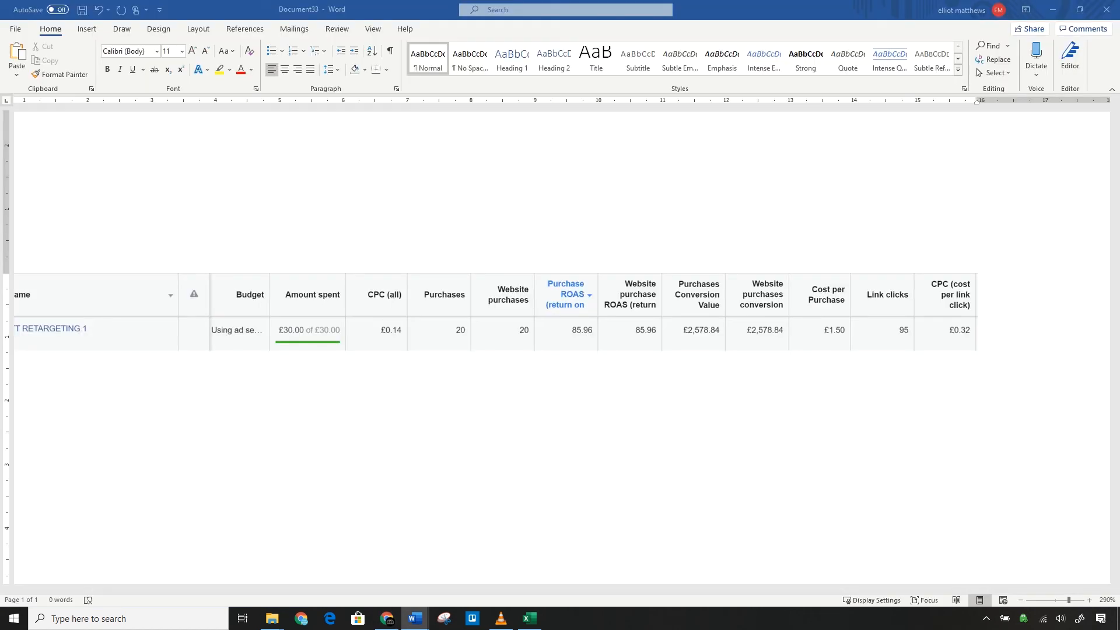
click(430, 323)
key(ctrl+v)
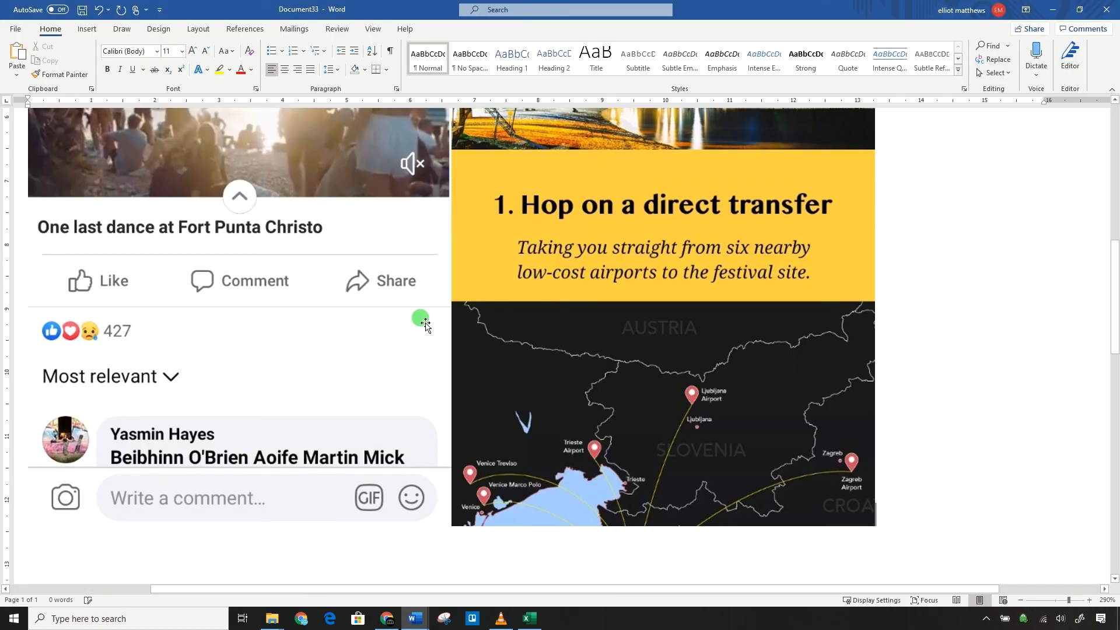
scroll(430, 319, down, 10)
scroll(483, 226, up, 2)
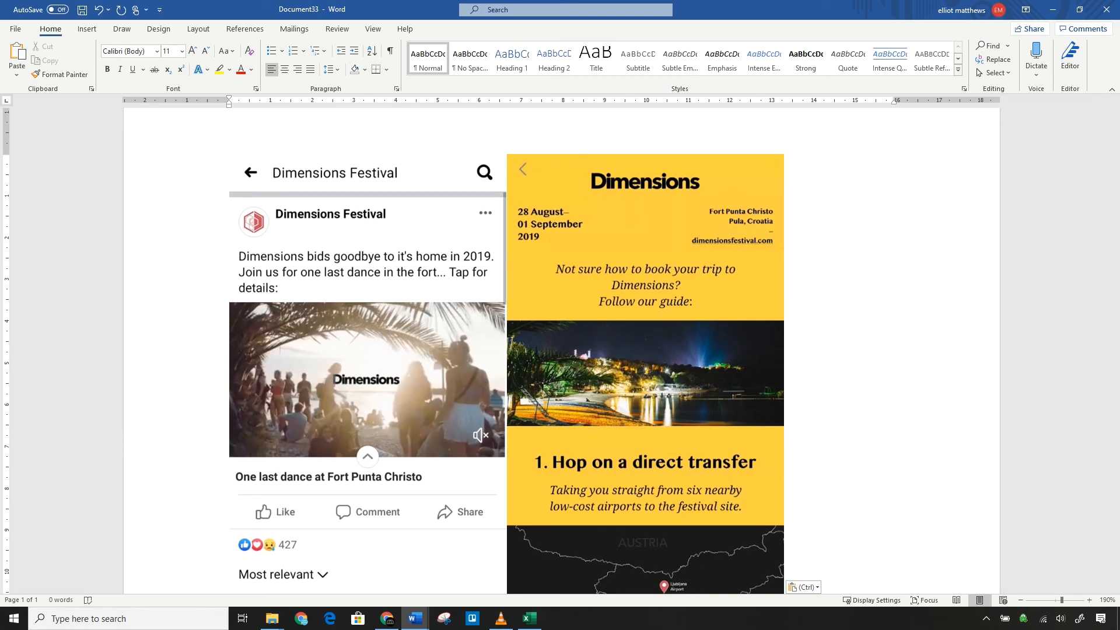
click(1060, 9)
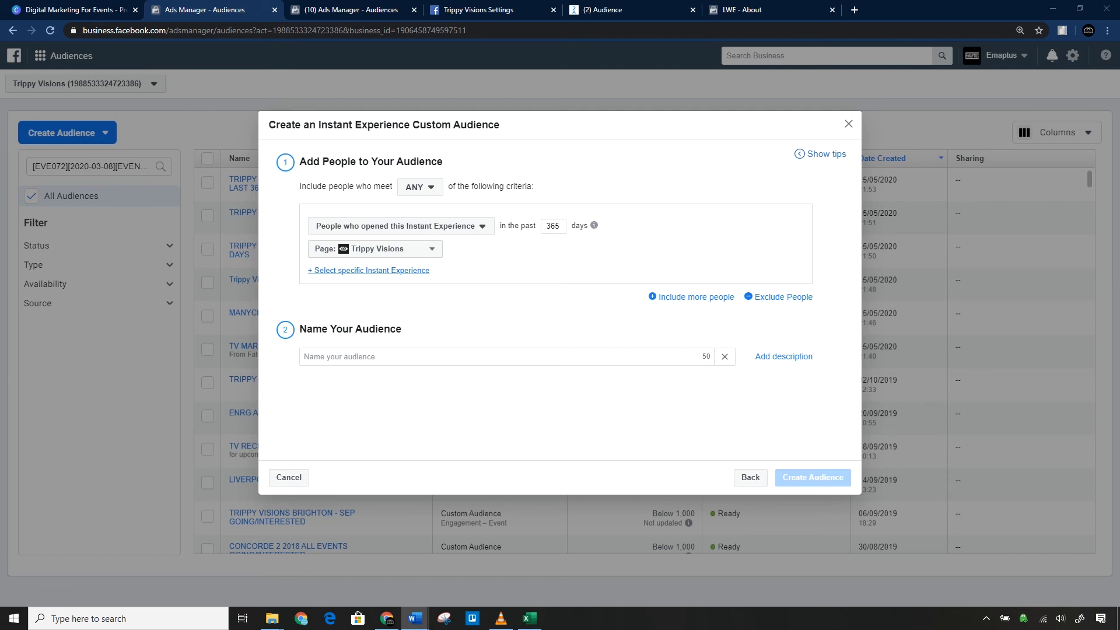
Set the Instant Experience criterion to people who clicked any links, and go back to the audience sources without creating the audience.
click(375, 229)
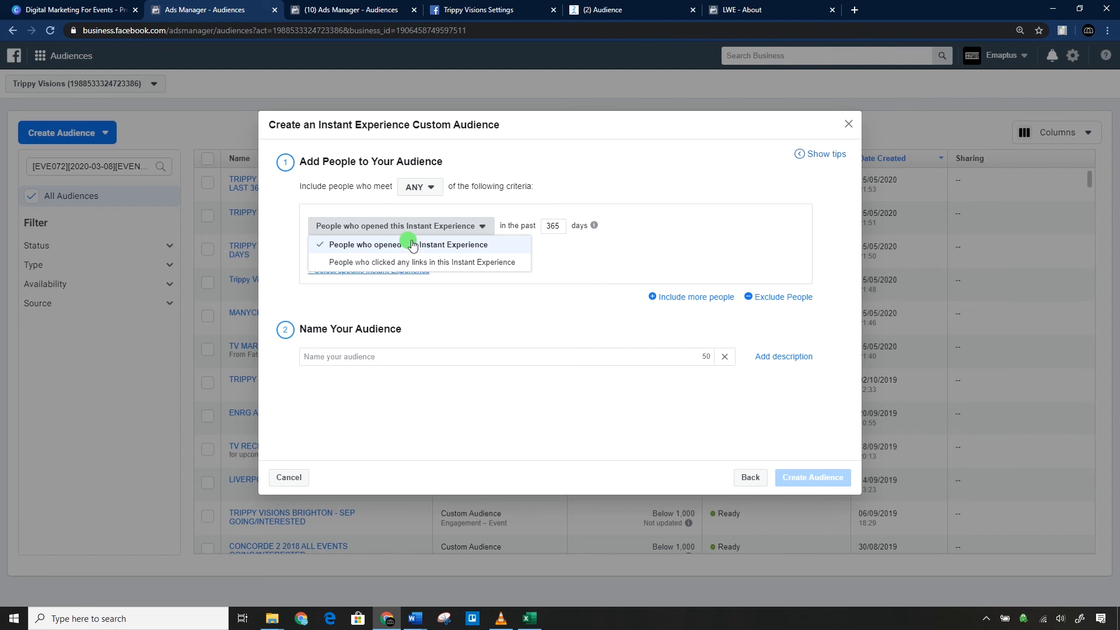
click(376, 260)
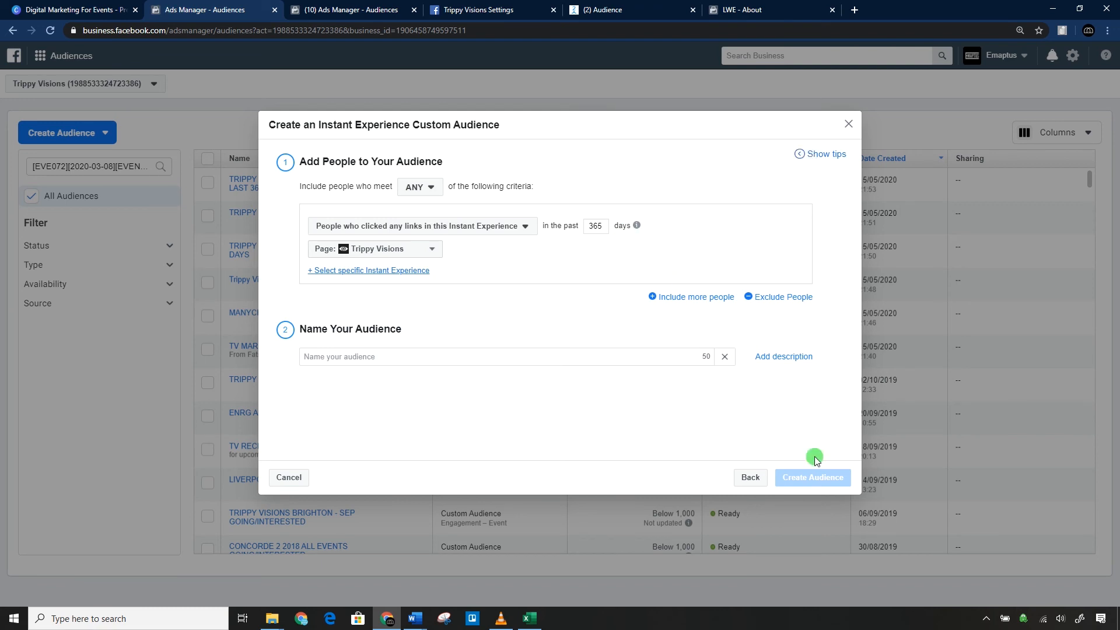
click(750, 478)
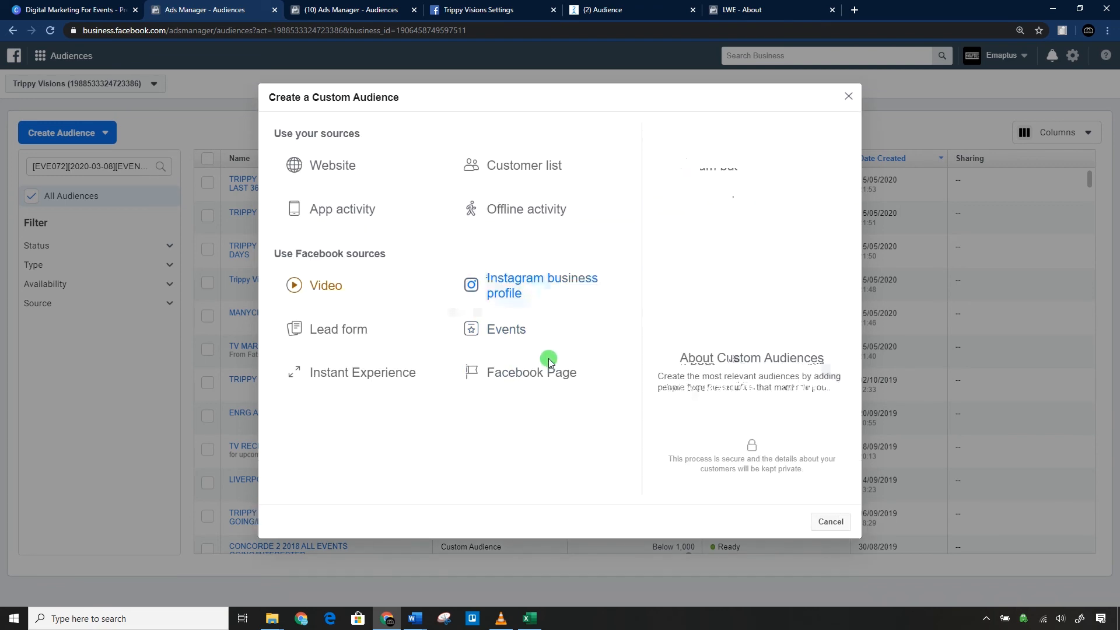
Start a Facebook Page custom audience for Trippy Visions and review the available Page engagement criteria.
click(524, 381)
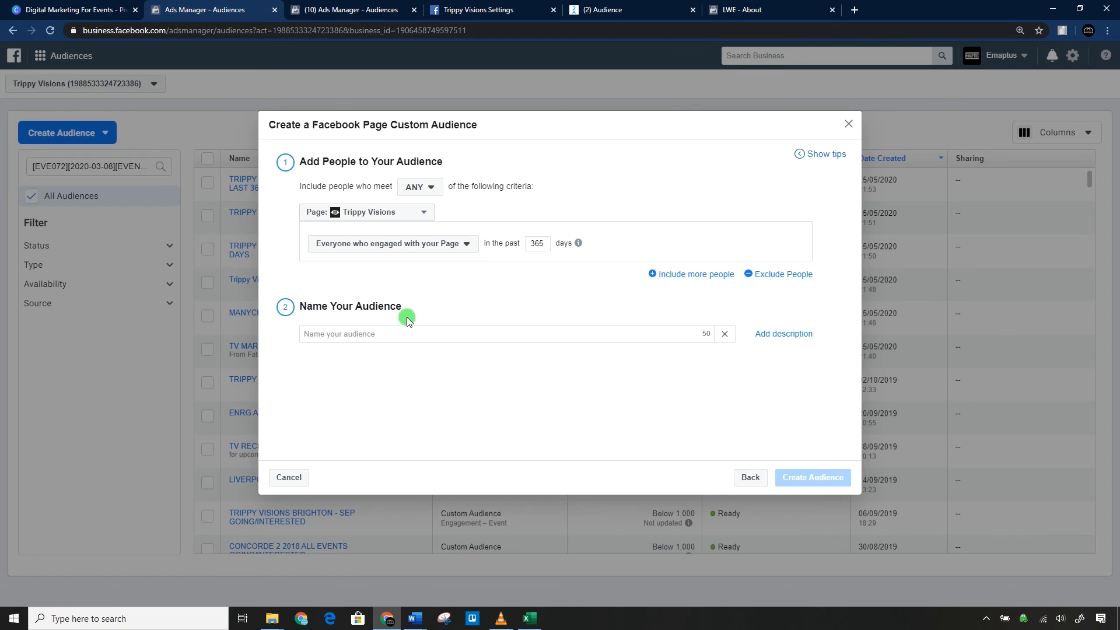
click(414, 241)
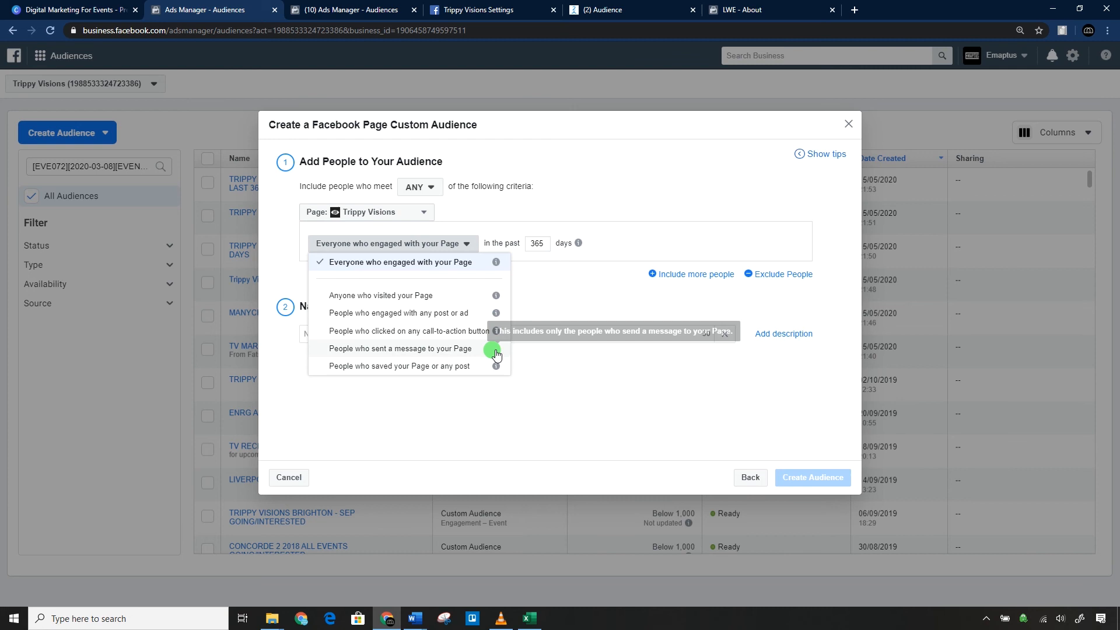
click(461, 438)
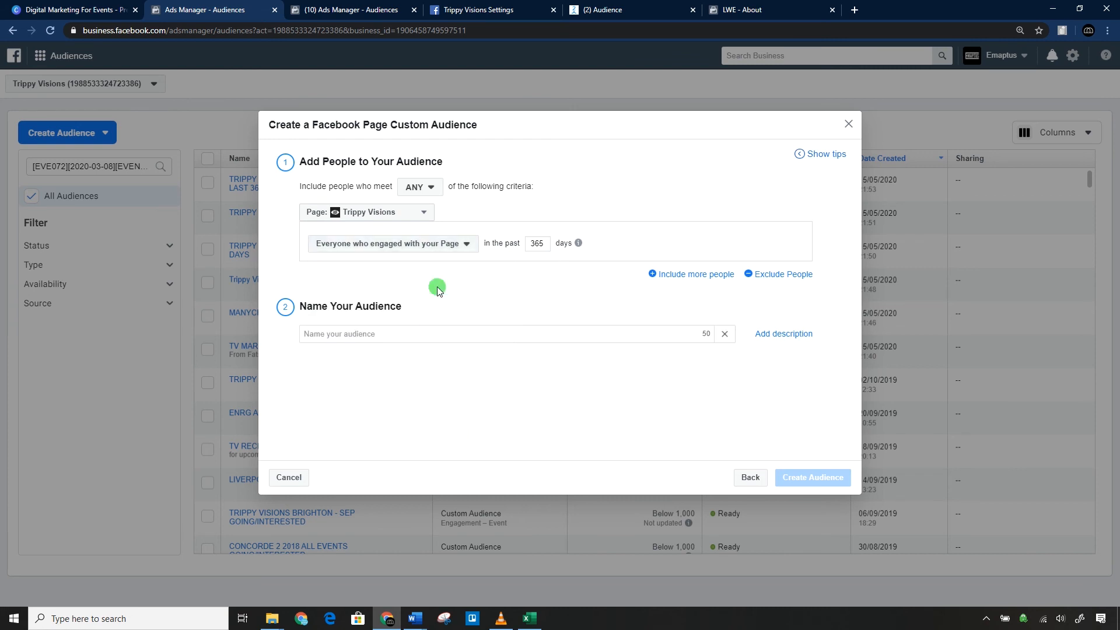
click(419, 245)
click(460, 393)
View the Trippy Visions Facebook Page and return to the Trippy Visions audience setup in Ads Manager.
click(489, 11)
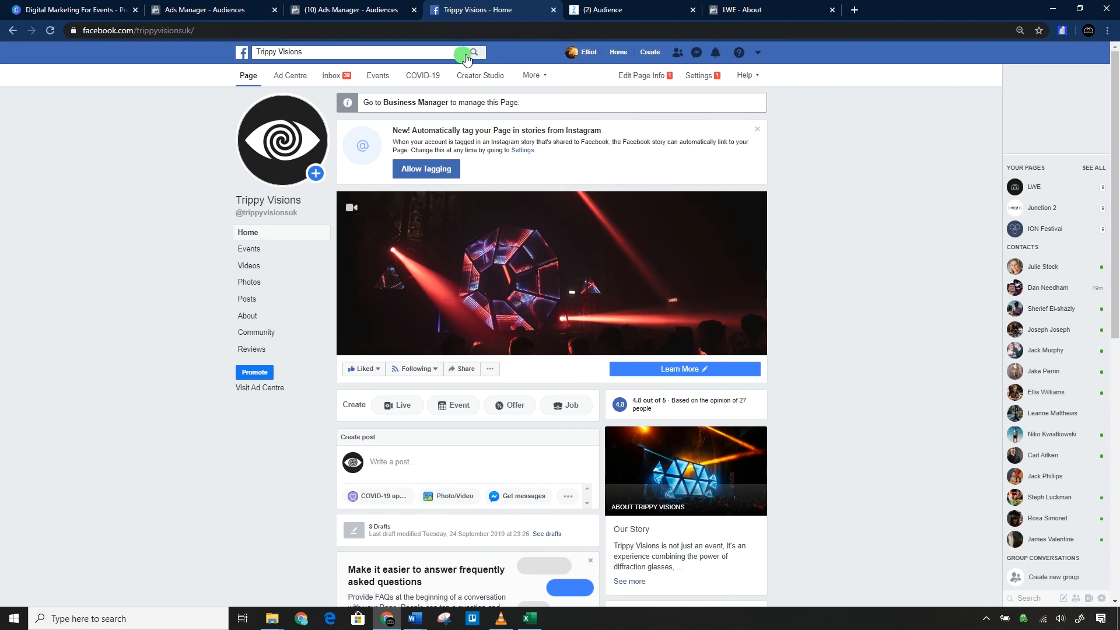
click(400, 6)
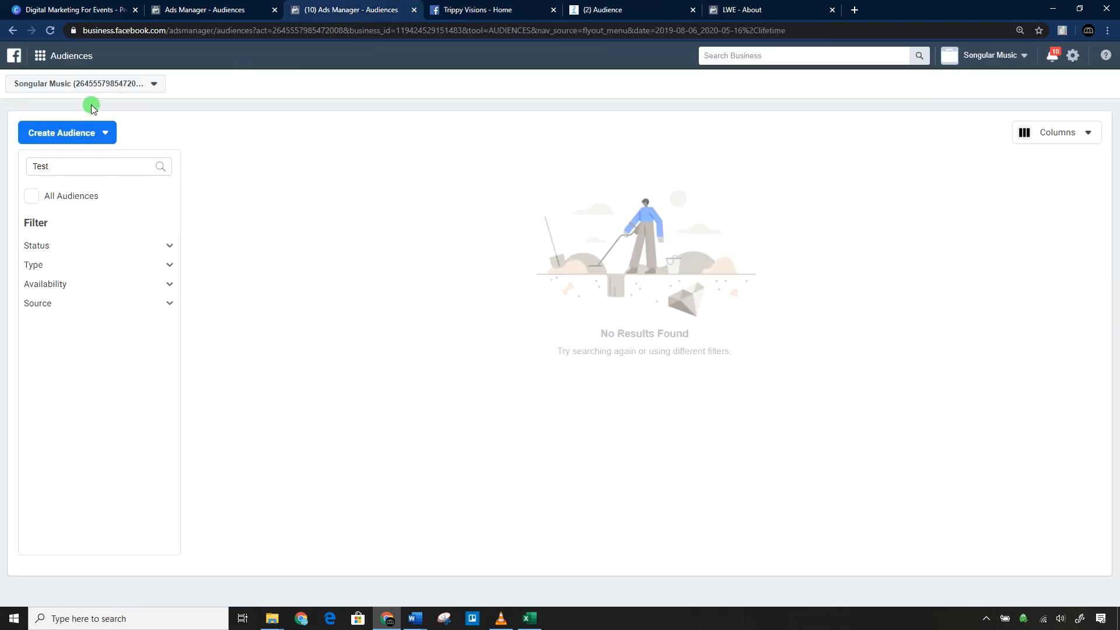
click(185, 7)
Leave the Page audience setup, review the identifiers a customer list can include and return to the custom audience sources.
click(748, 478)
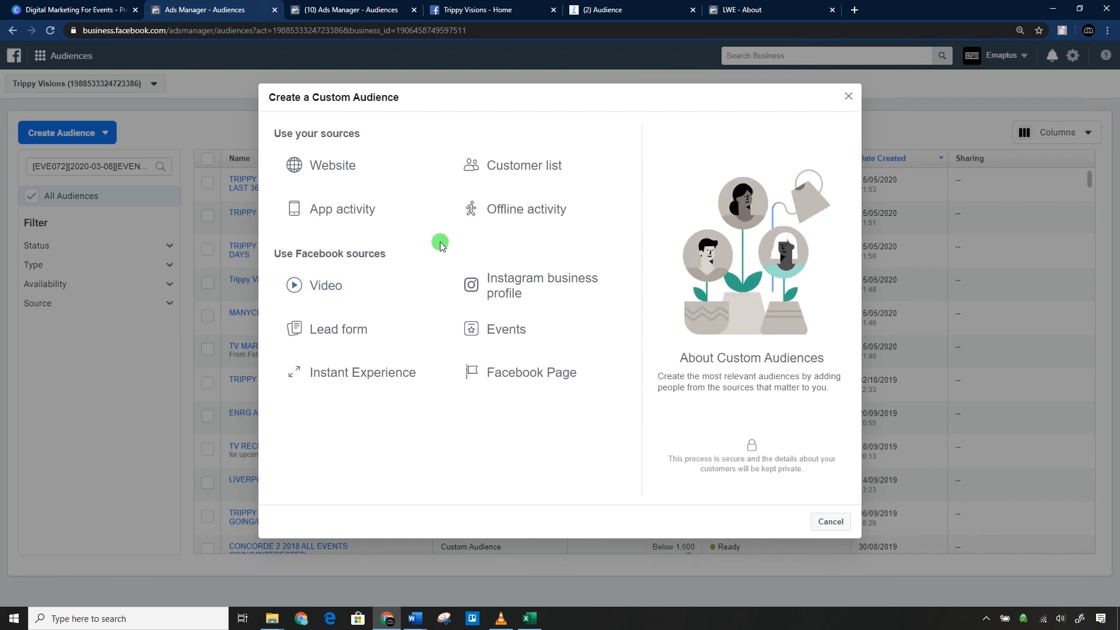
click(544, 168)
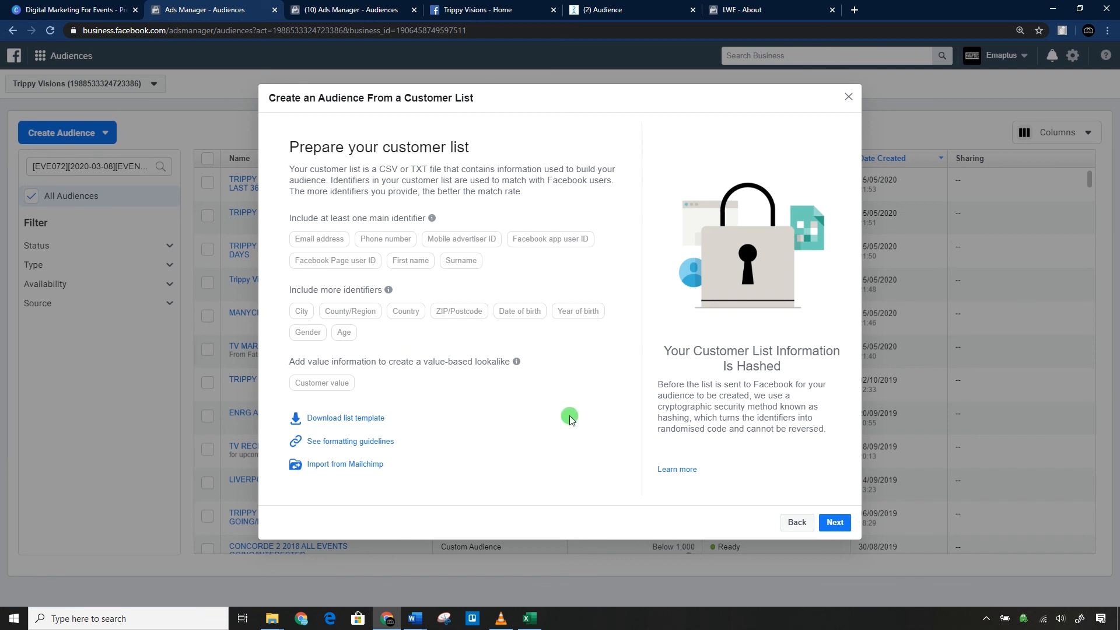
click(796, 521)
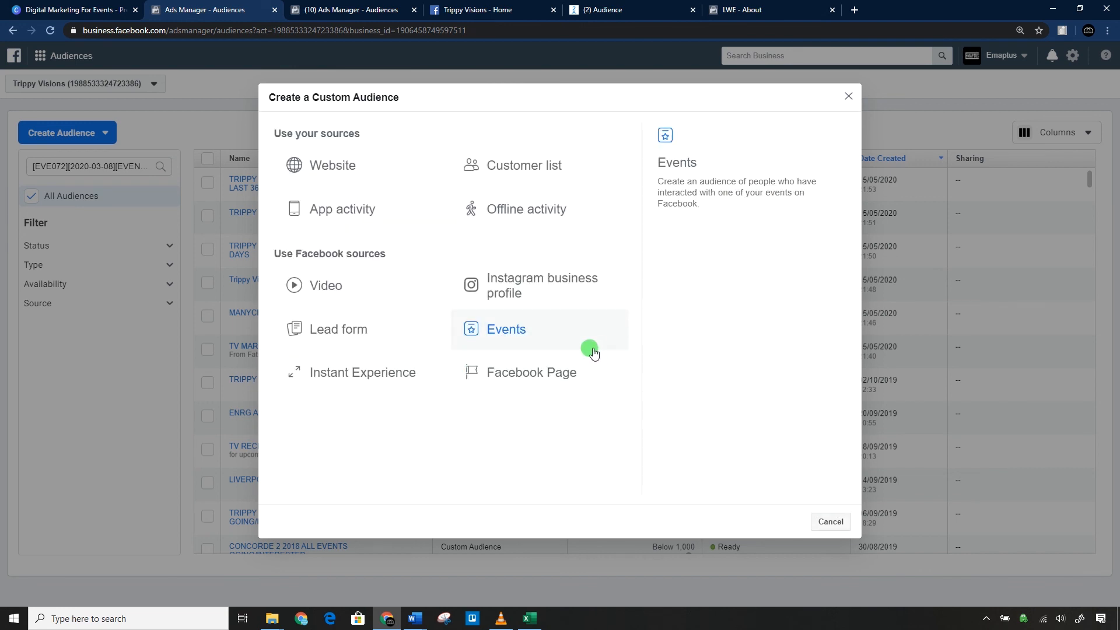